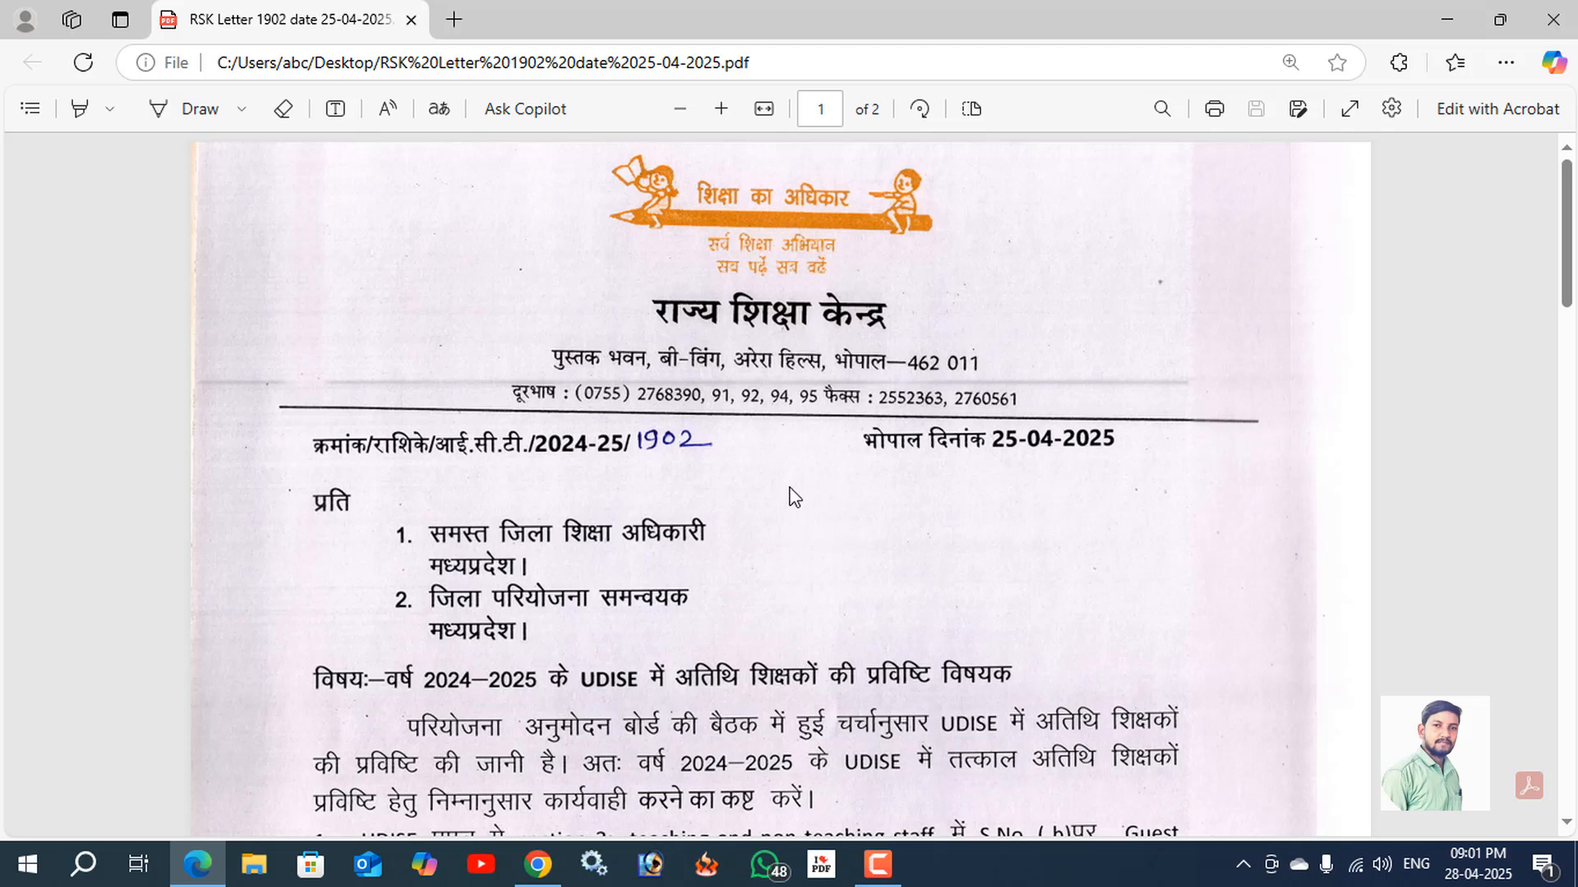
Read the RSK letter on the UDISE entry of guest teachers, from its reference number and date to the signature.
scroll(773, 526, down, 3)
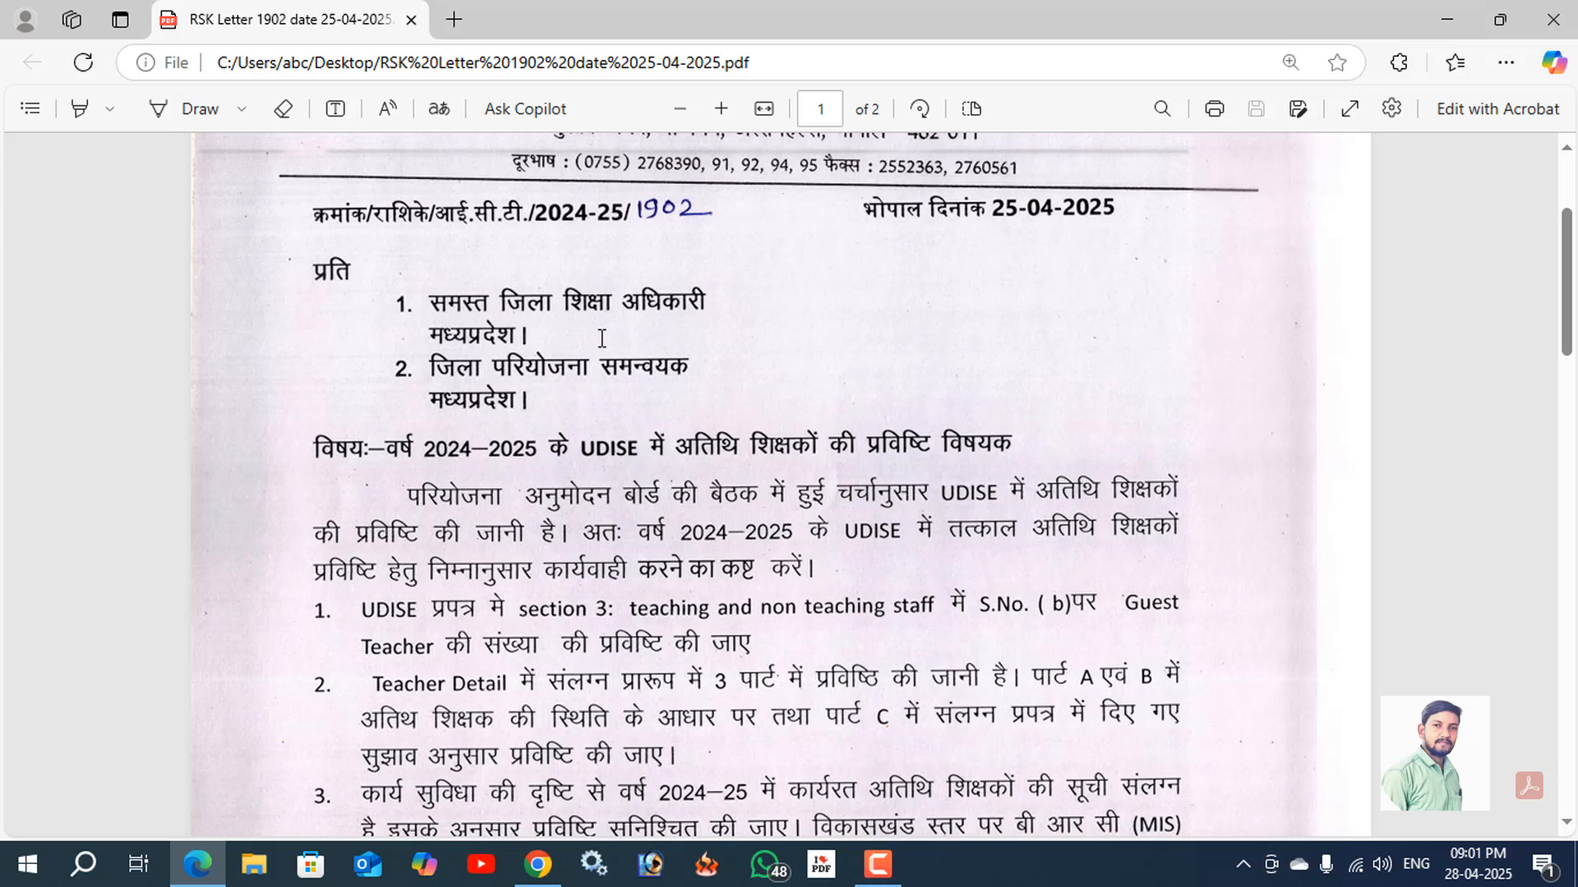
scroll(654, 444, up, 3)
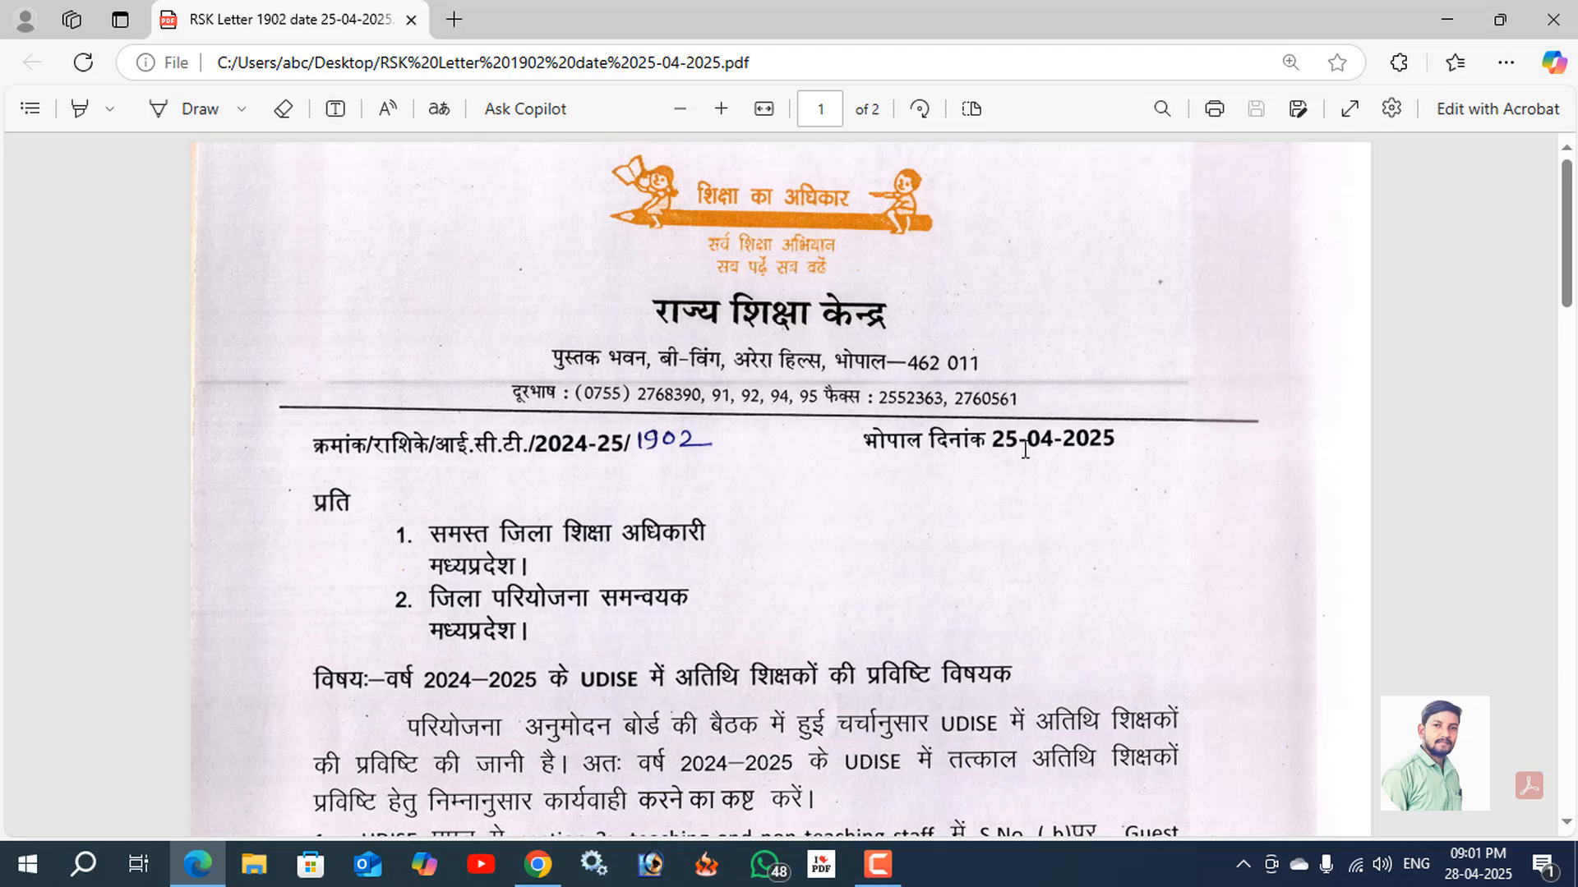
scroll(580, 589, down, 3)
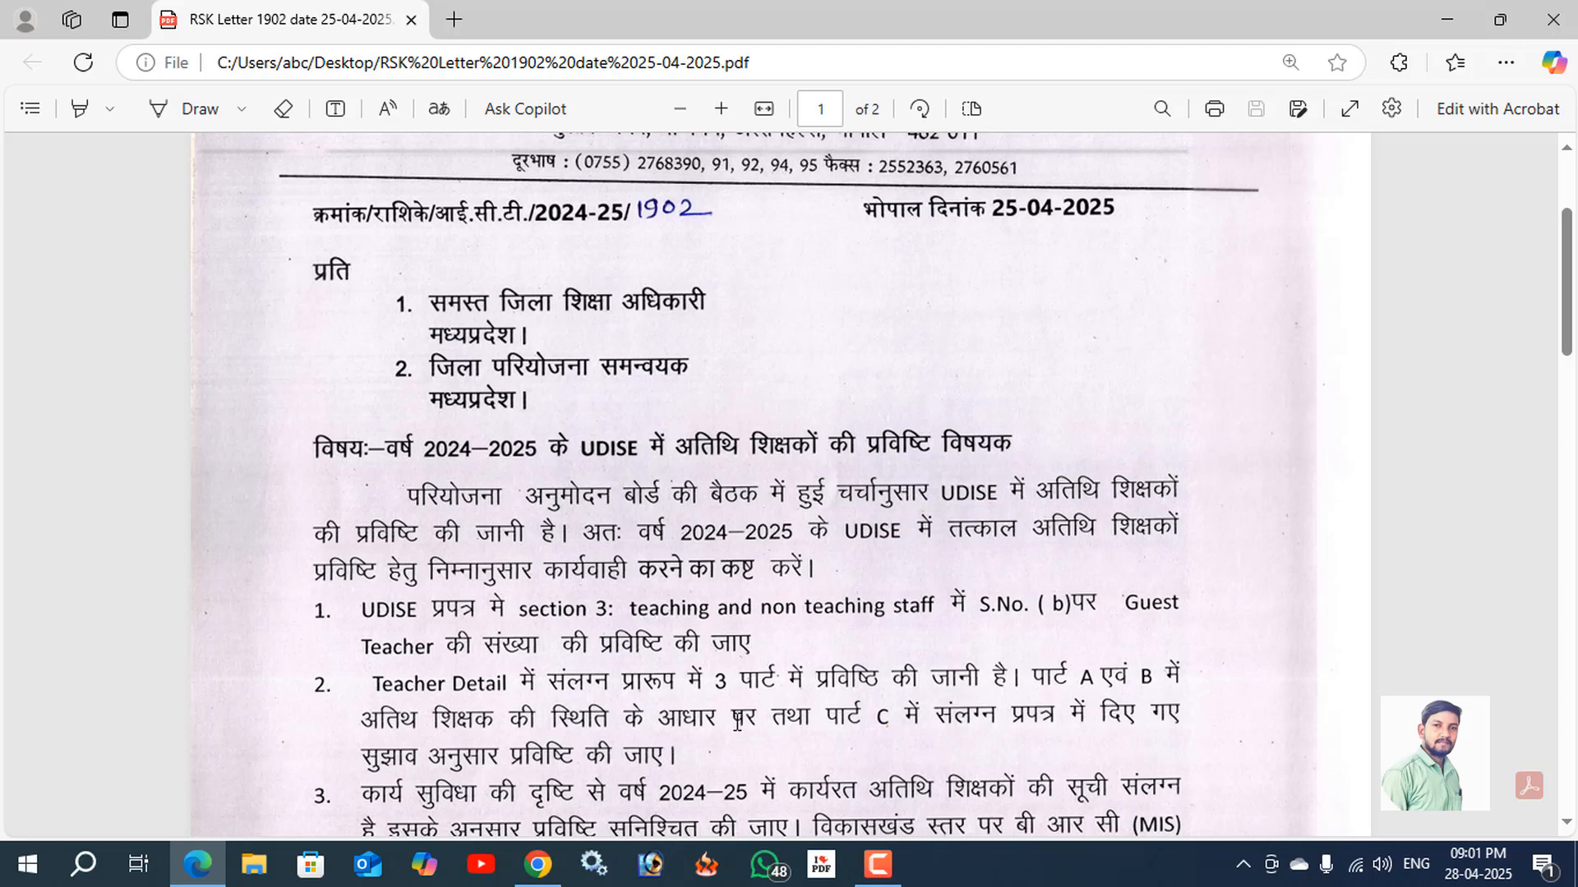
scroll(732, 719, down, 4)
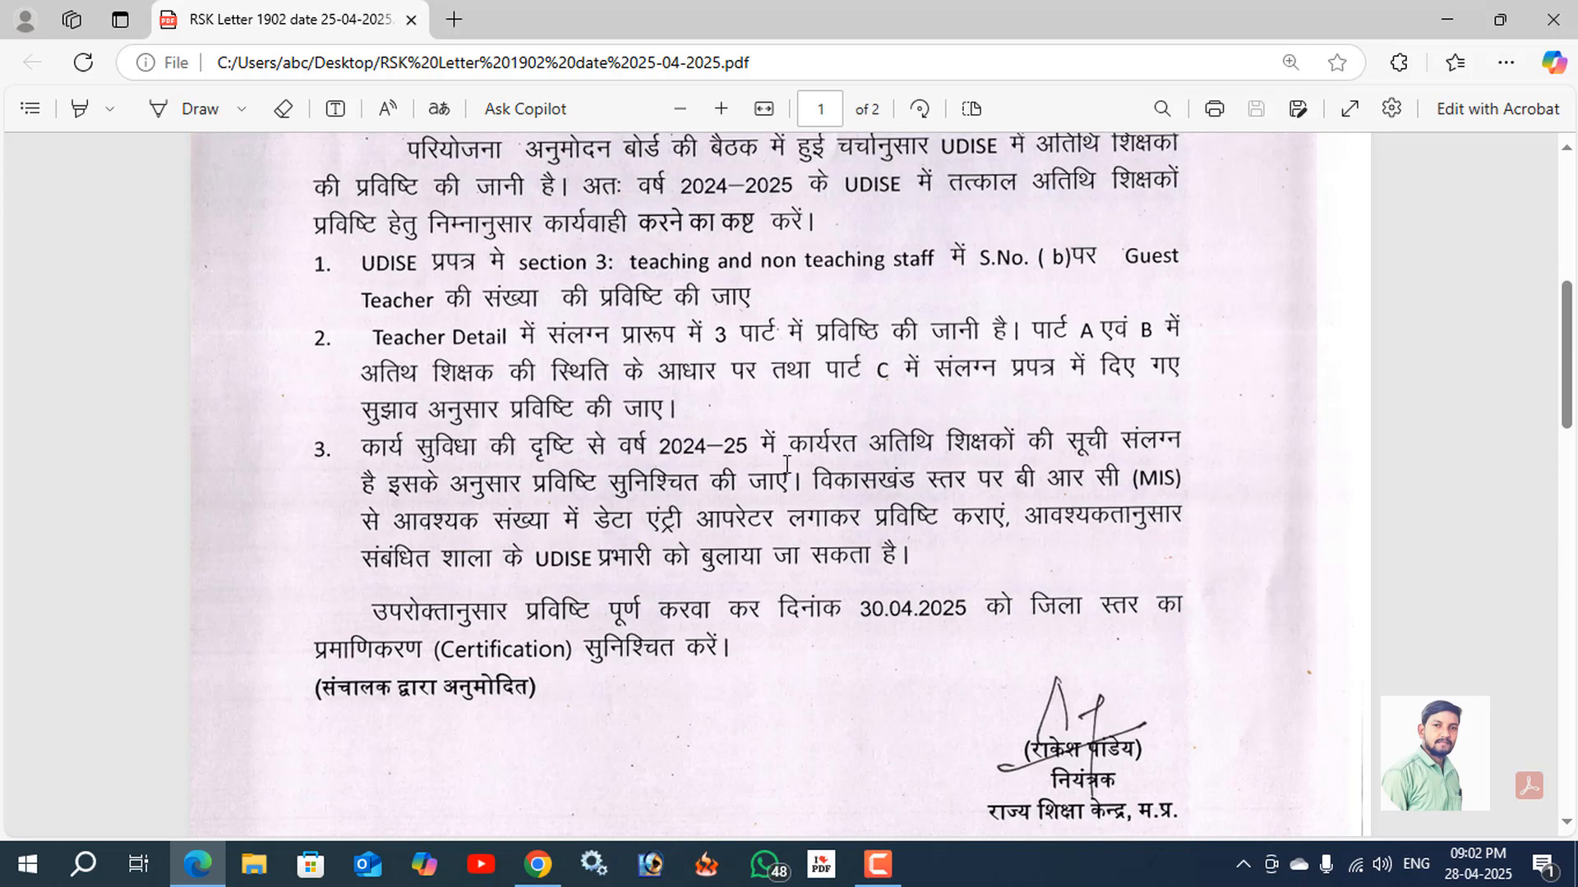
scroll(830, 698, up, 7)
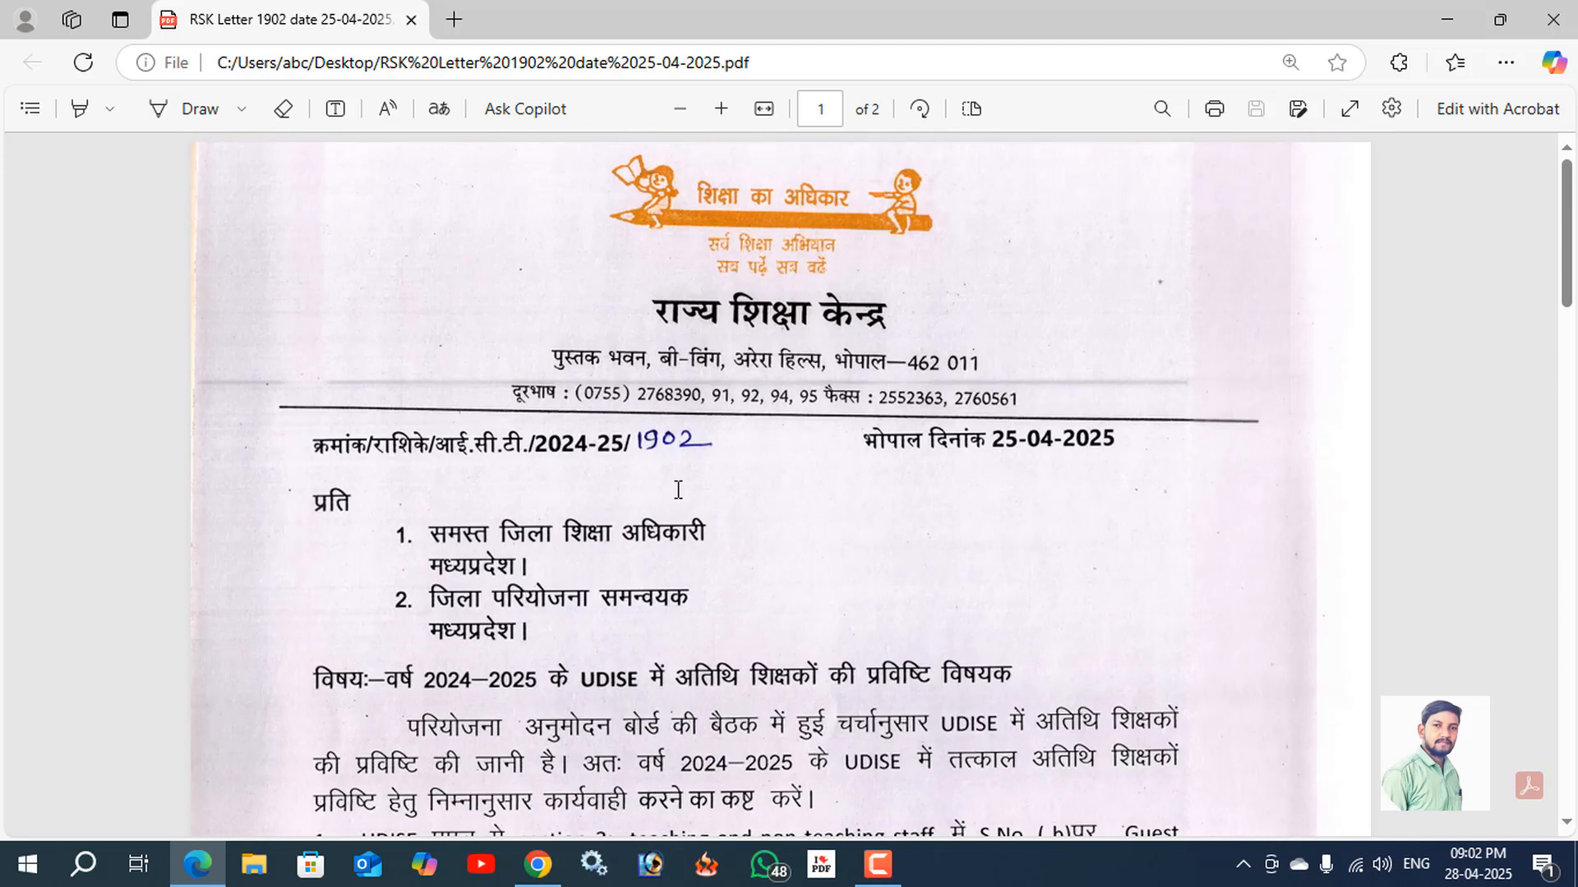
Switch to Chrome, open the UDISE+ login modules for Madhya Pradesh and go to the Teacher Module login.
click(539, 864)
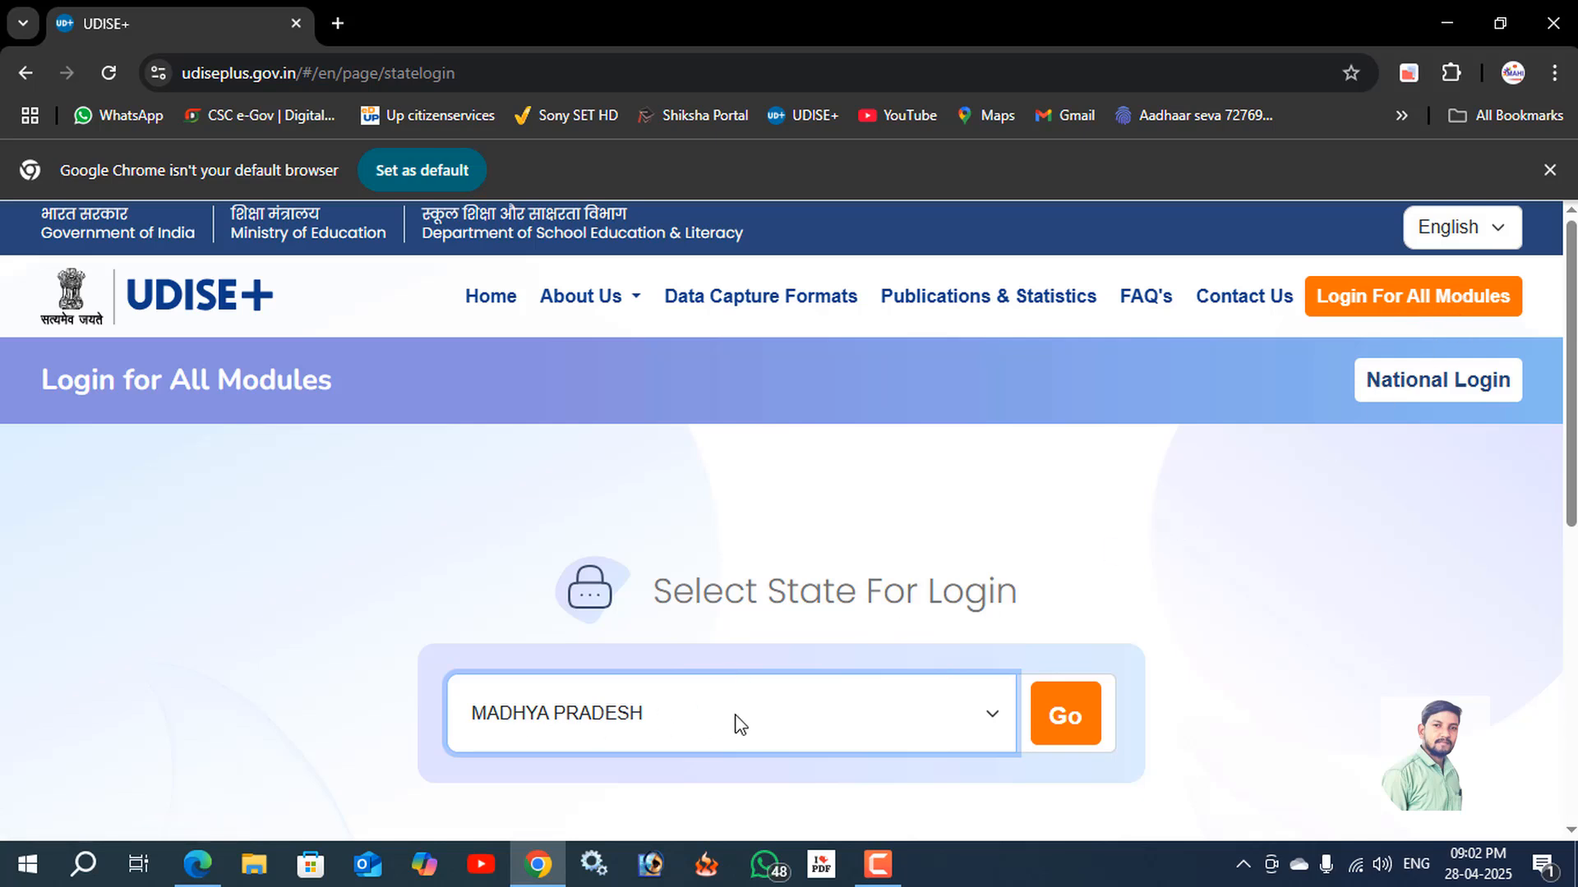
click(1060, 723)
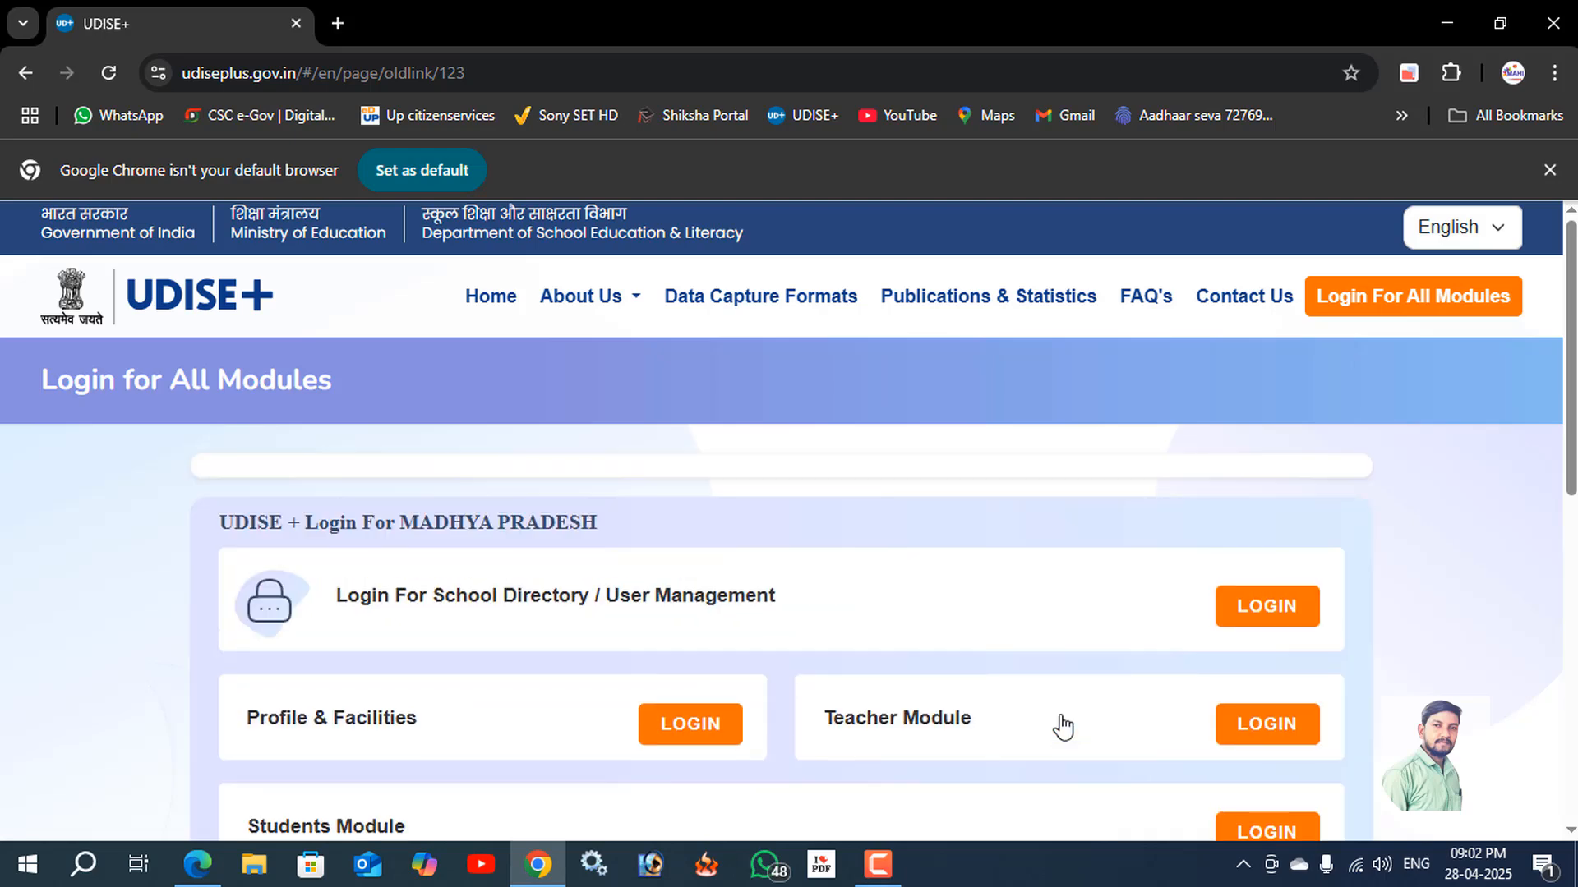
scroll(899, 658, down, 3)
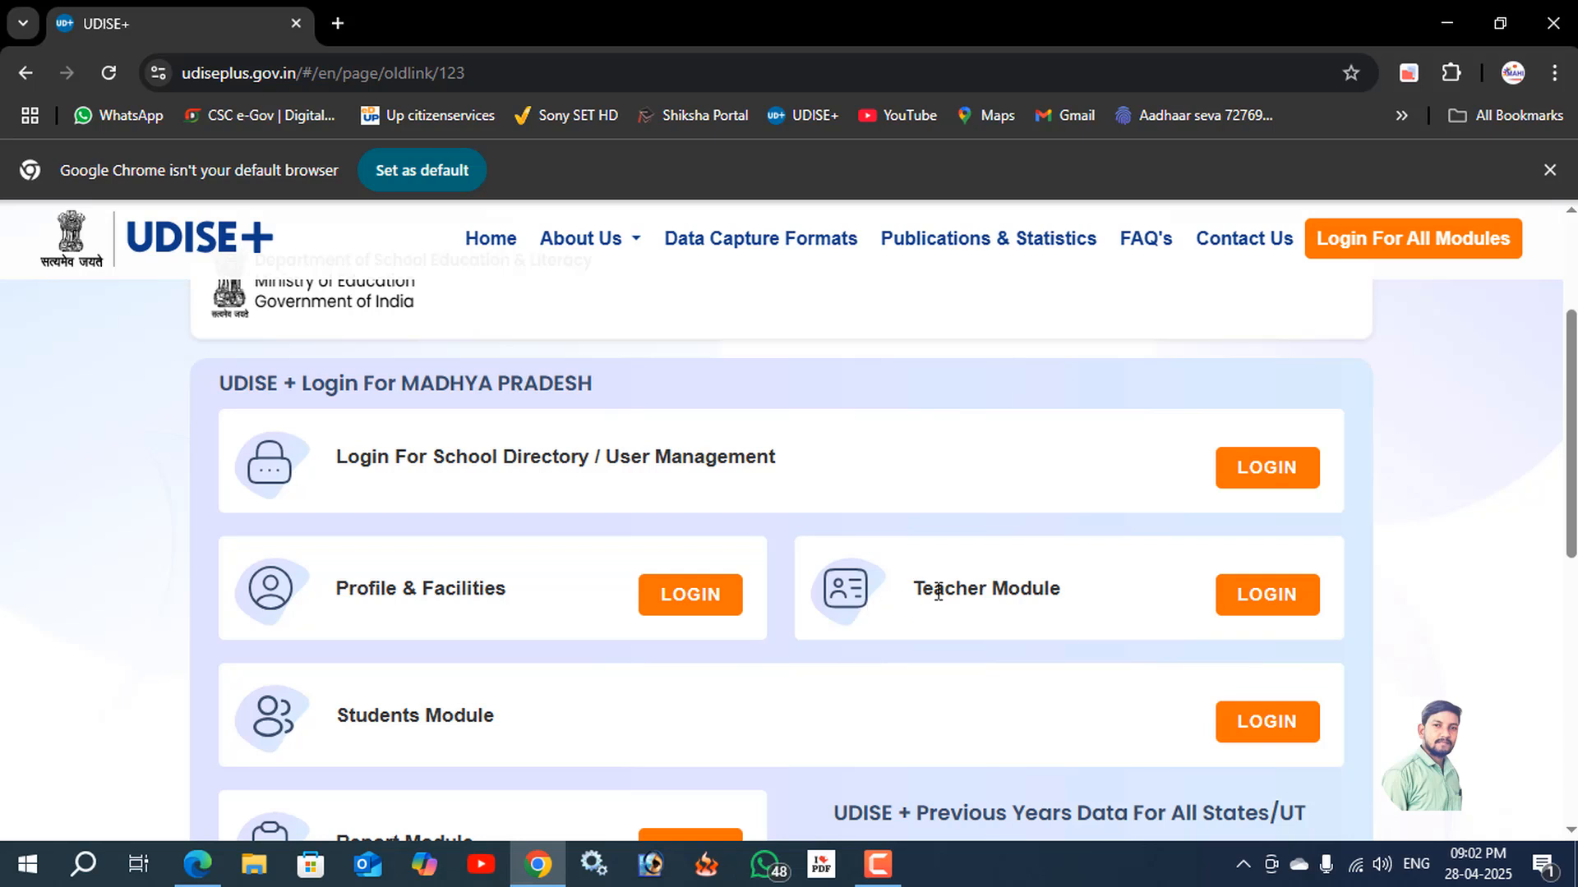
scroll(499, 583, down, 1)
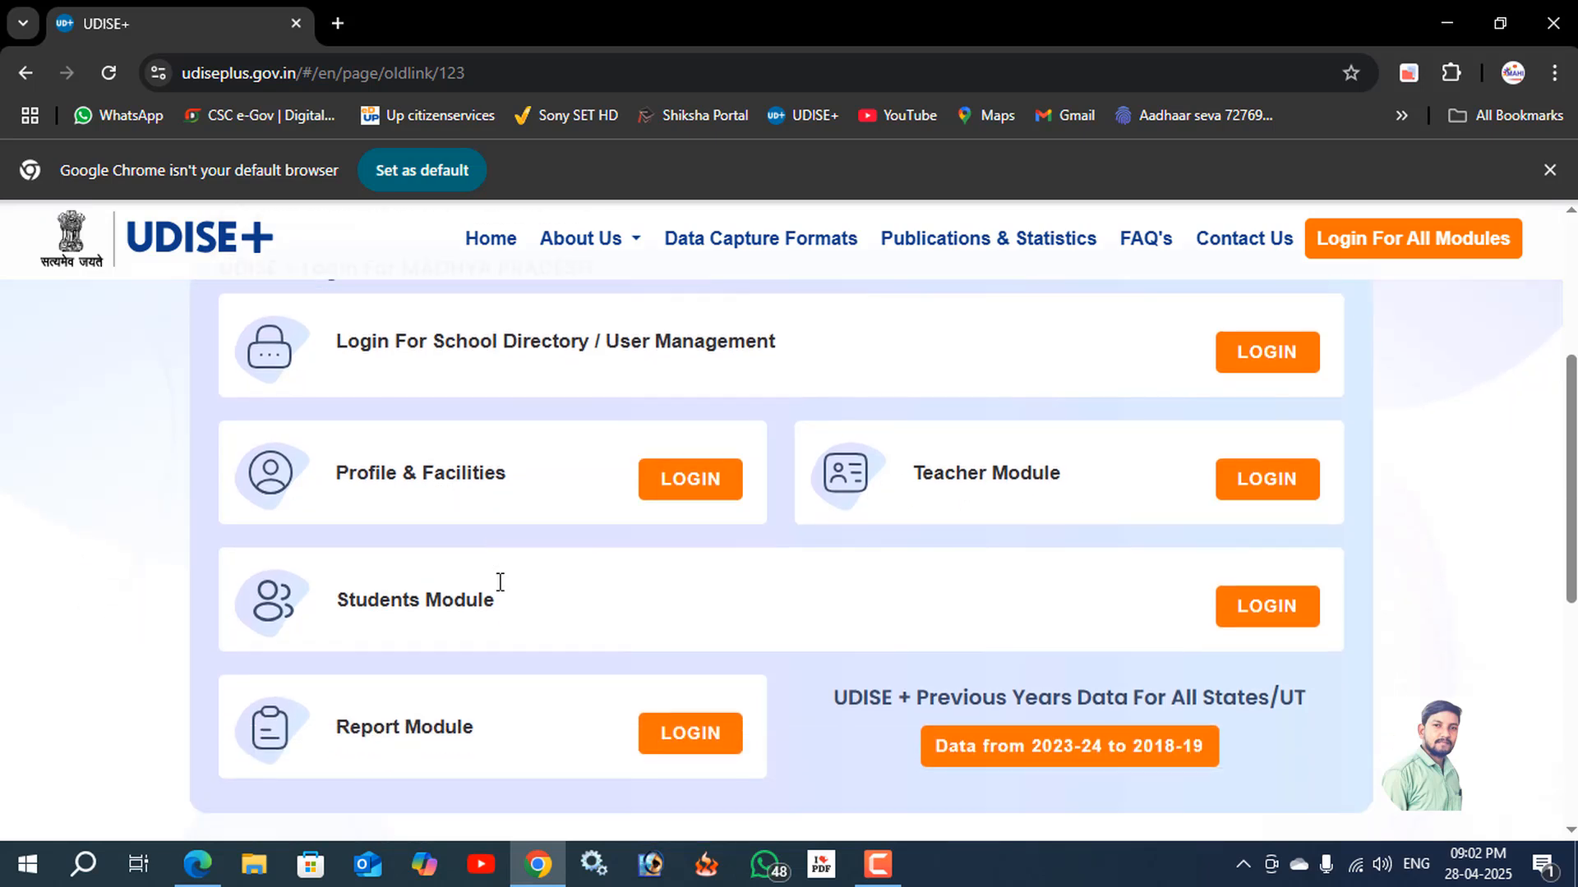
scroll(565, 599, up, 1)
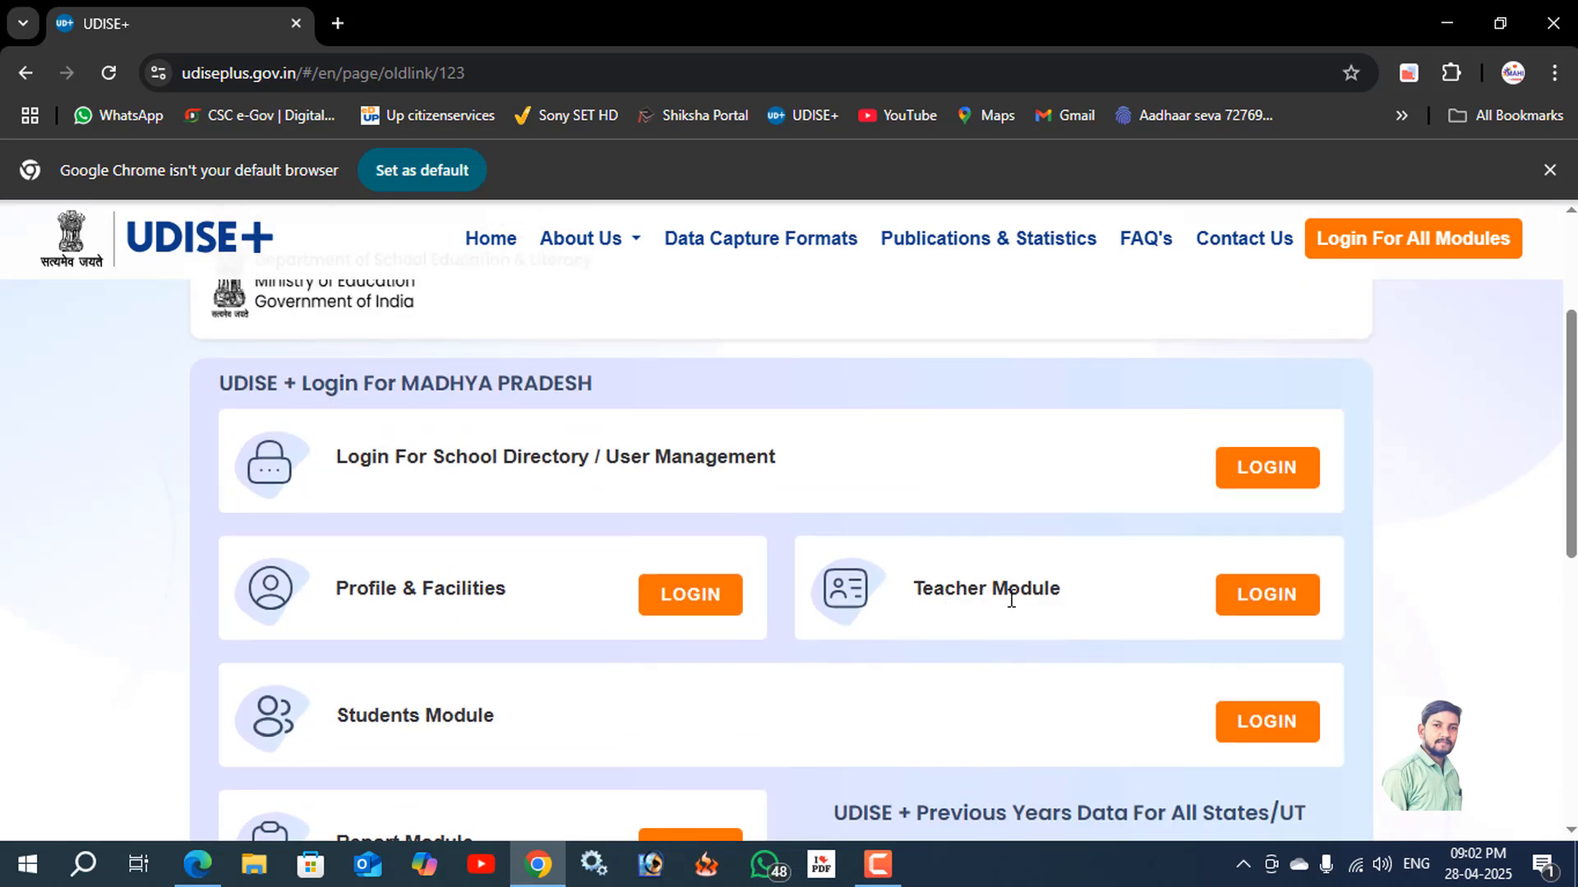
click(1279, 598)
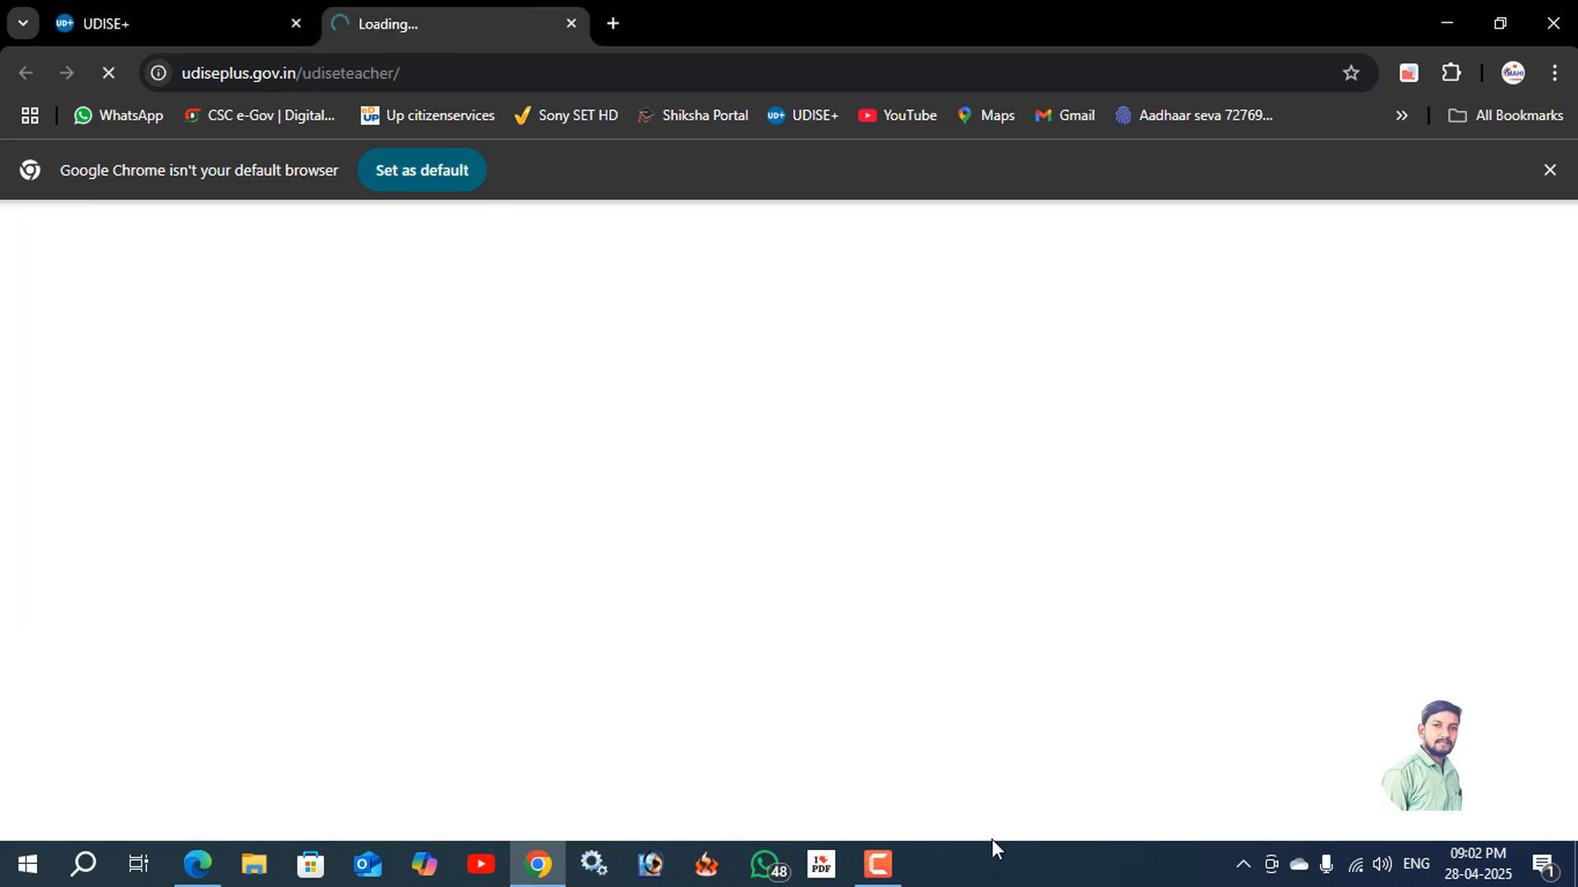
Sign in to the Teacher Module with the account's user name, password and captcha.
click(877, 863)
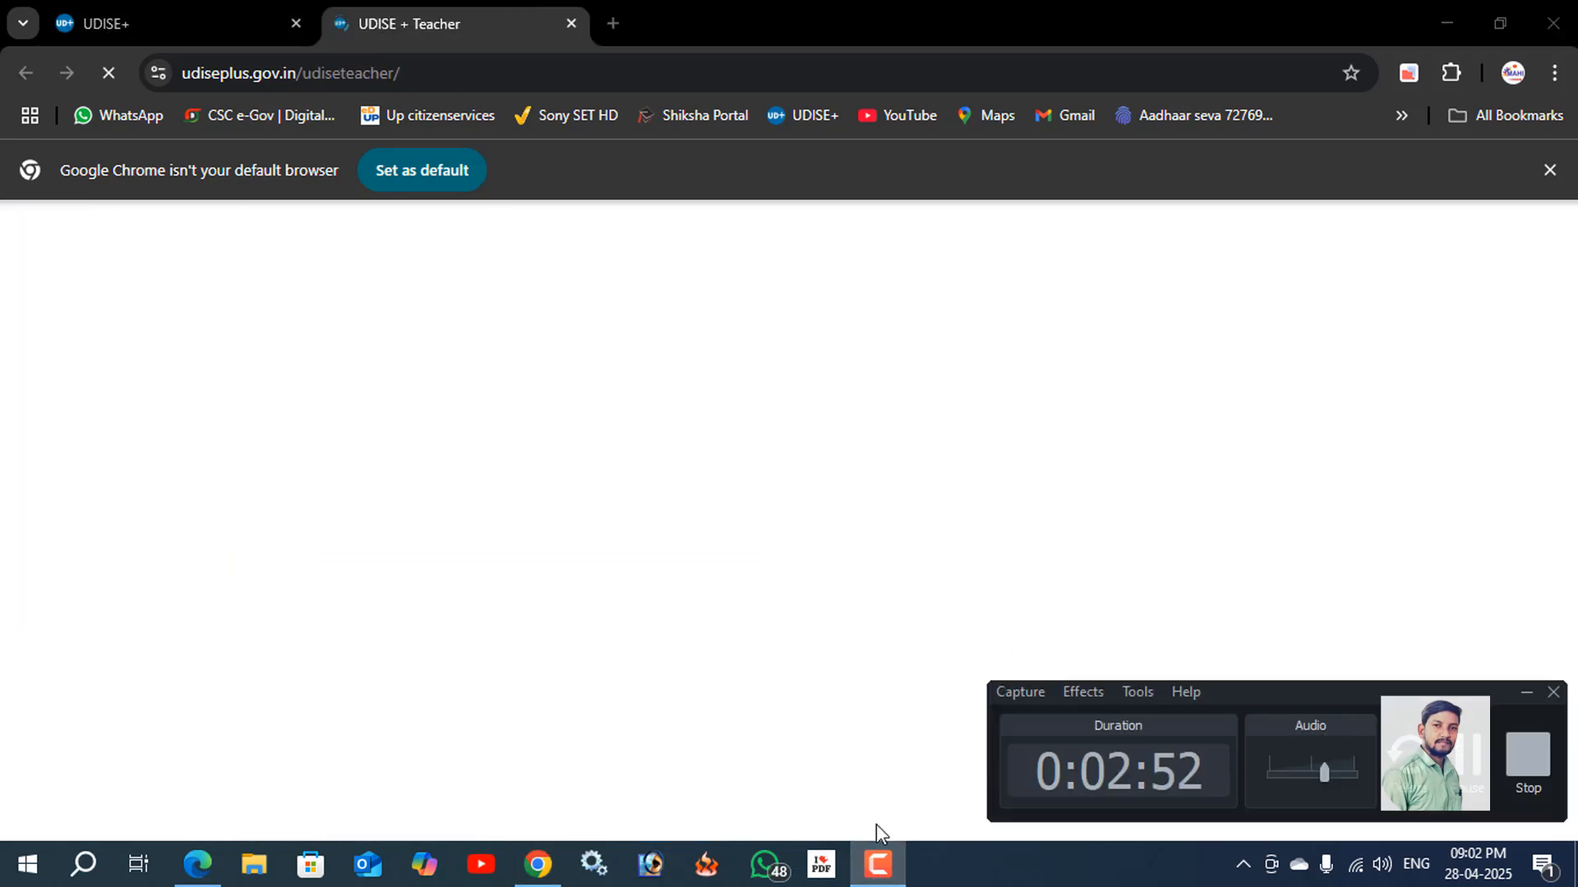
click(878, 862)
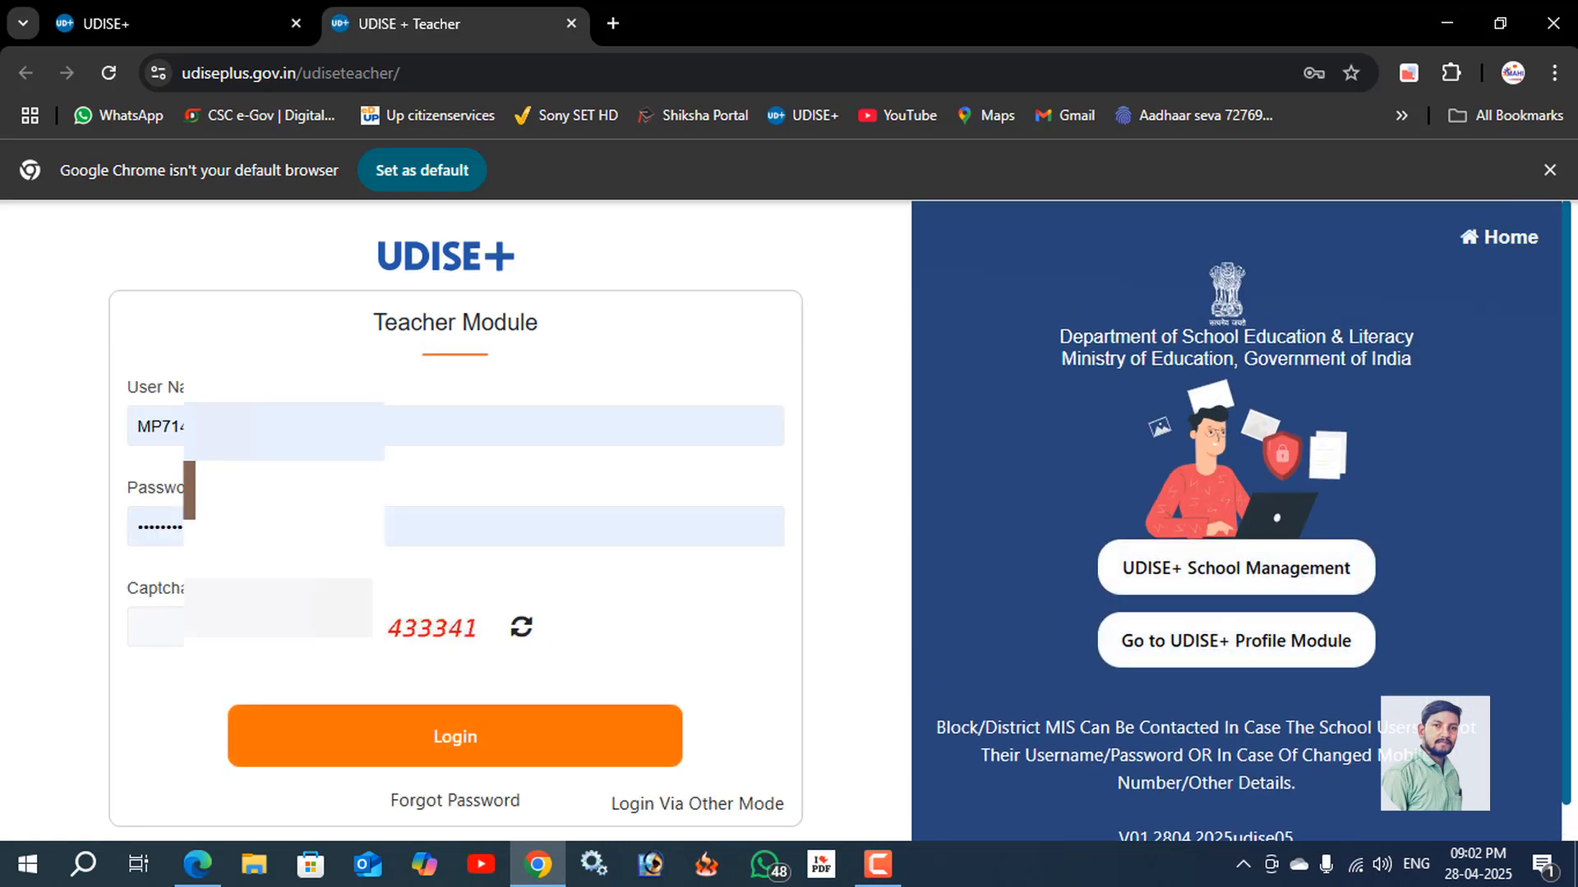
click(337, 427)
click(339, 679)
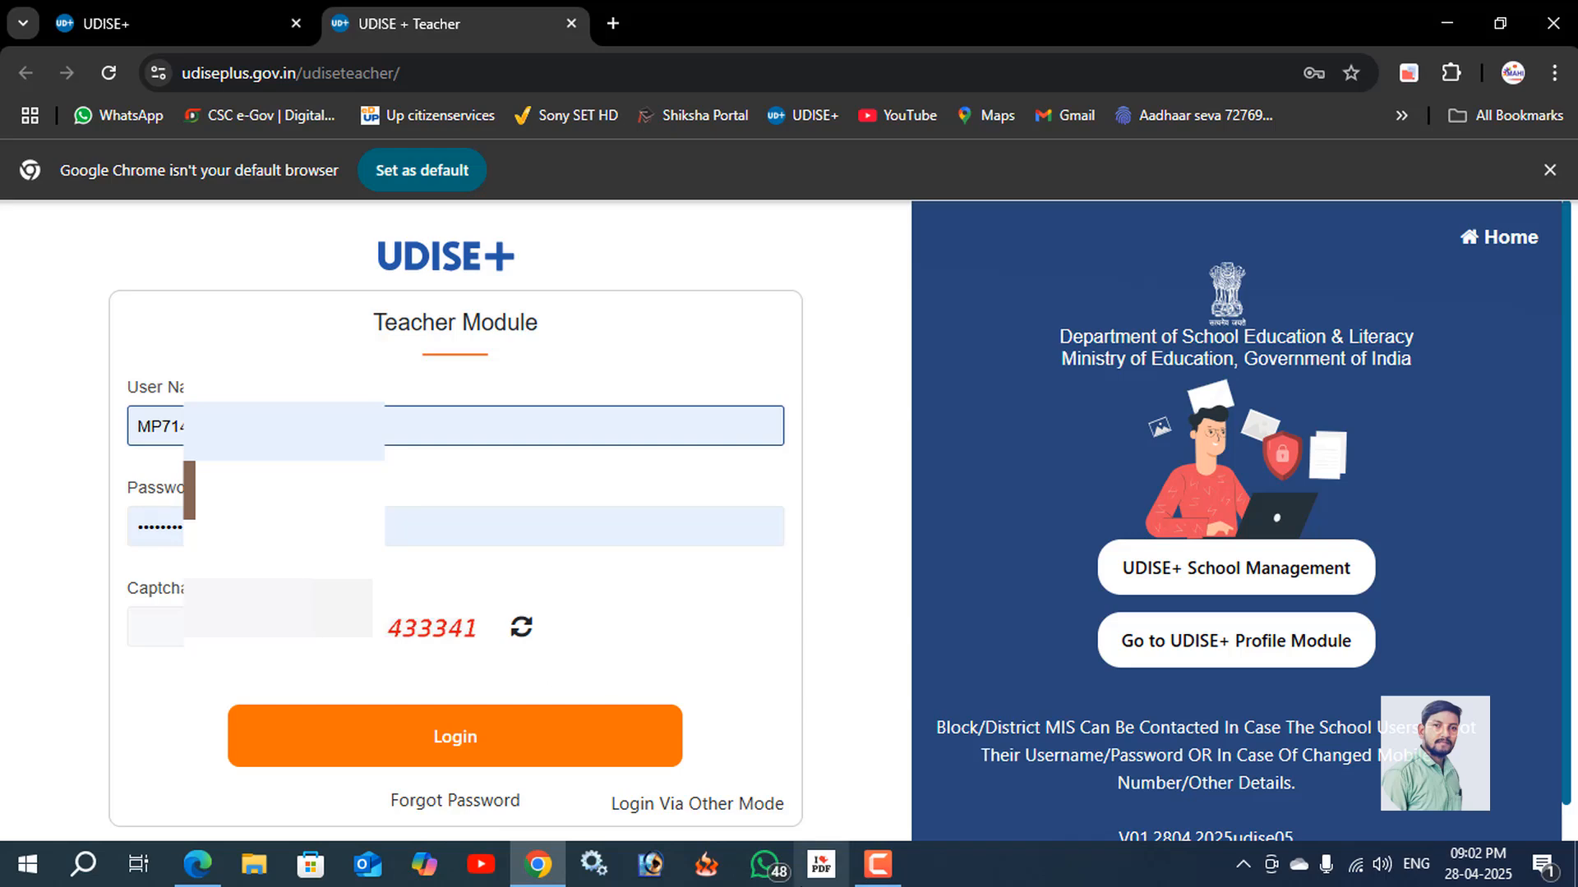
click(877, 863)
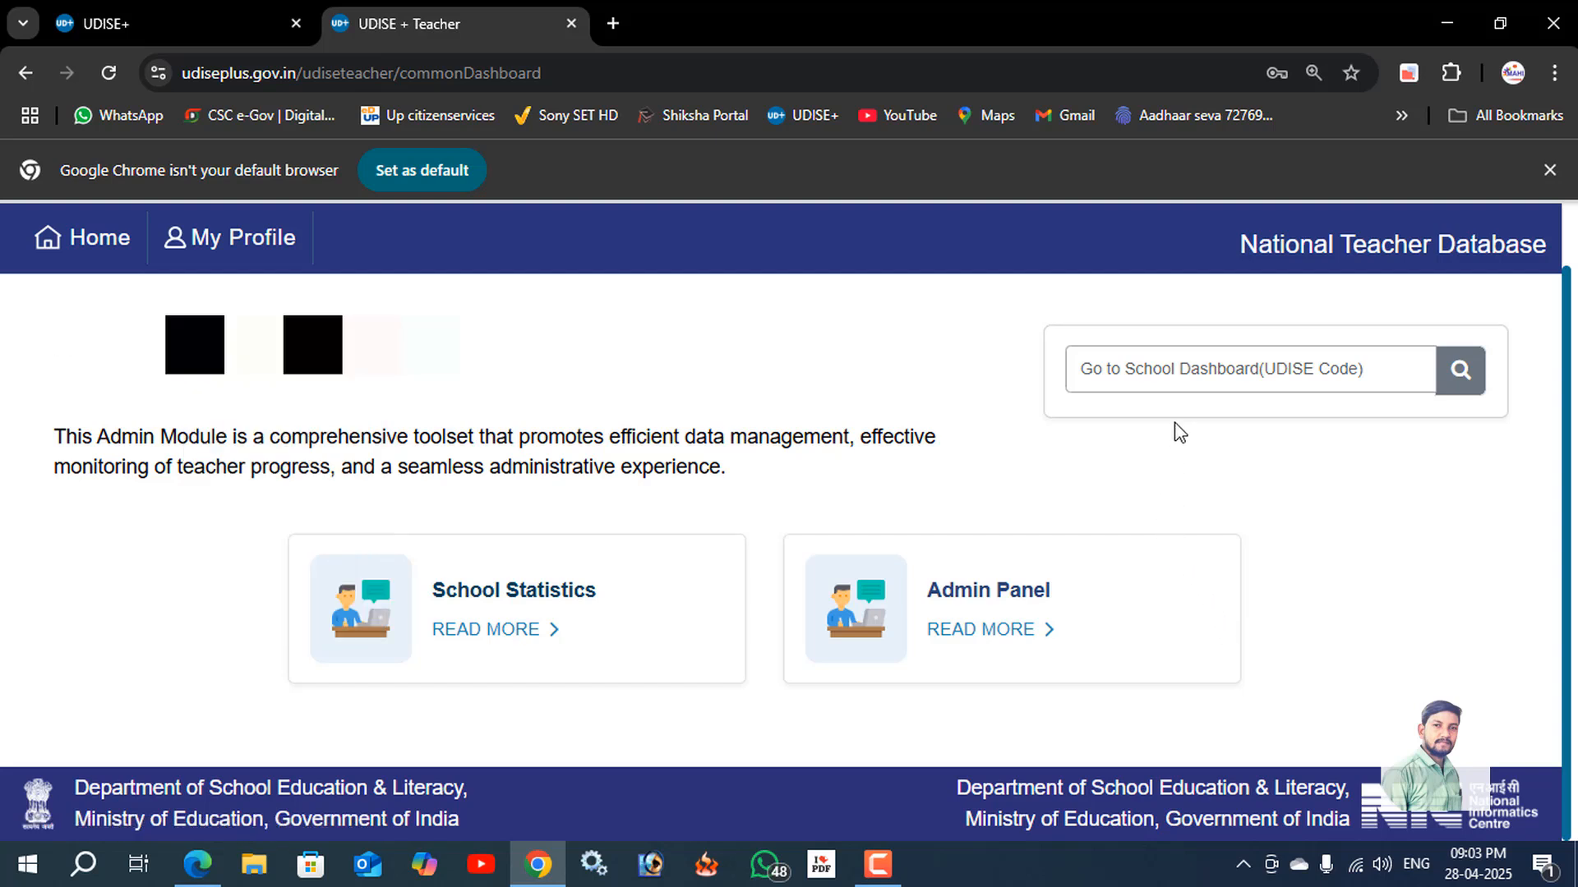
Open the school's dashboard by searching for its UDISE code.
click(1190, 368)
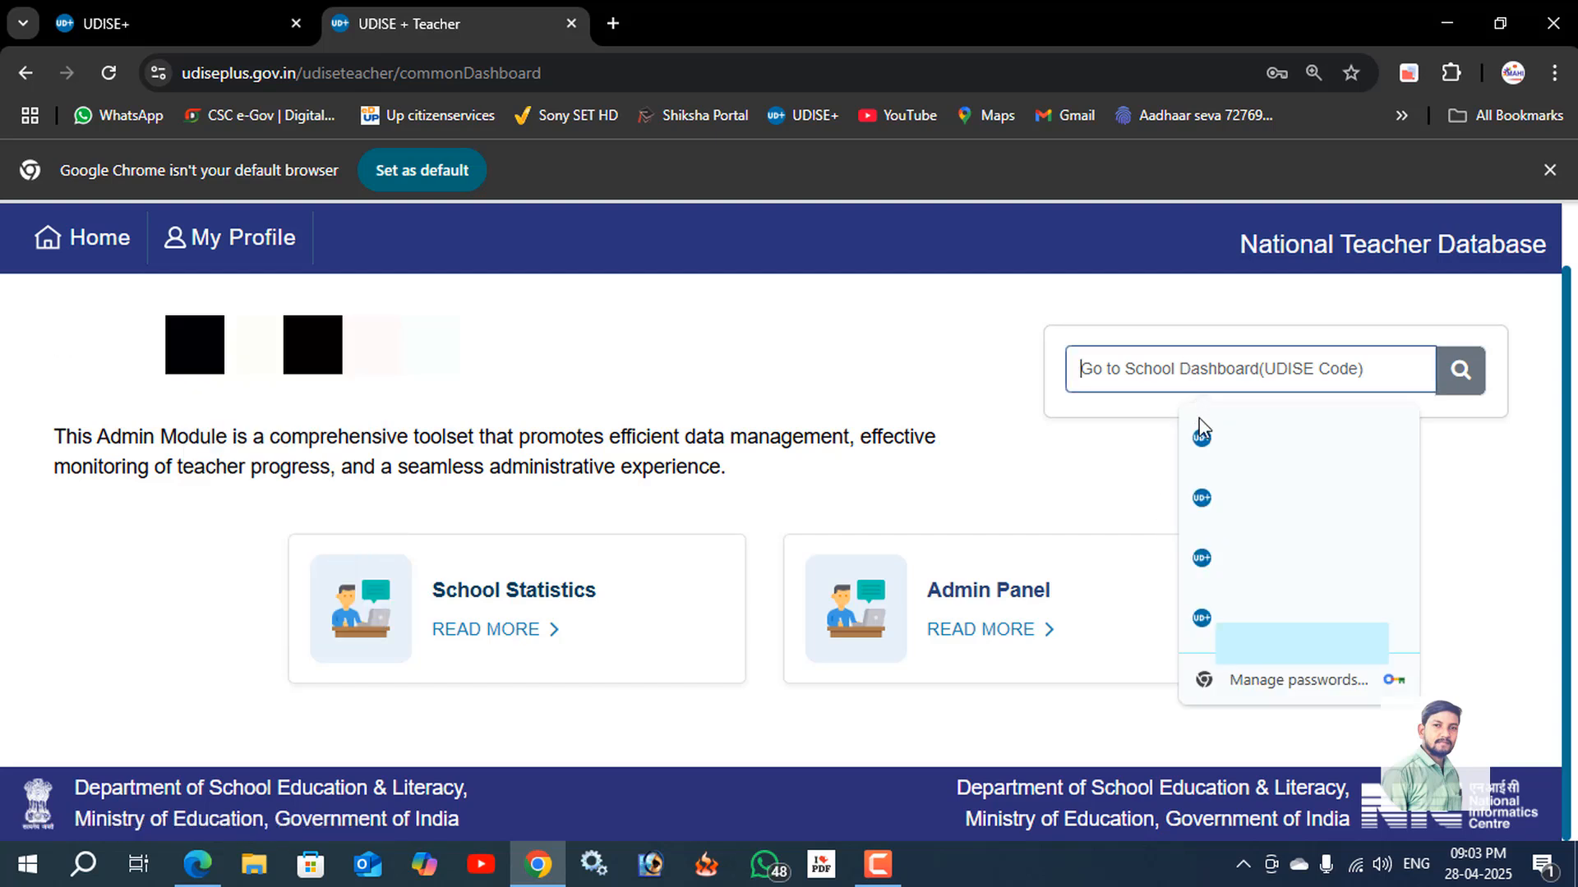
click(1442, 470)
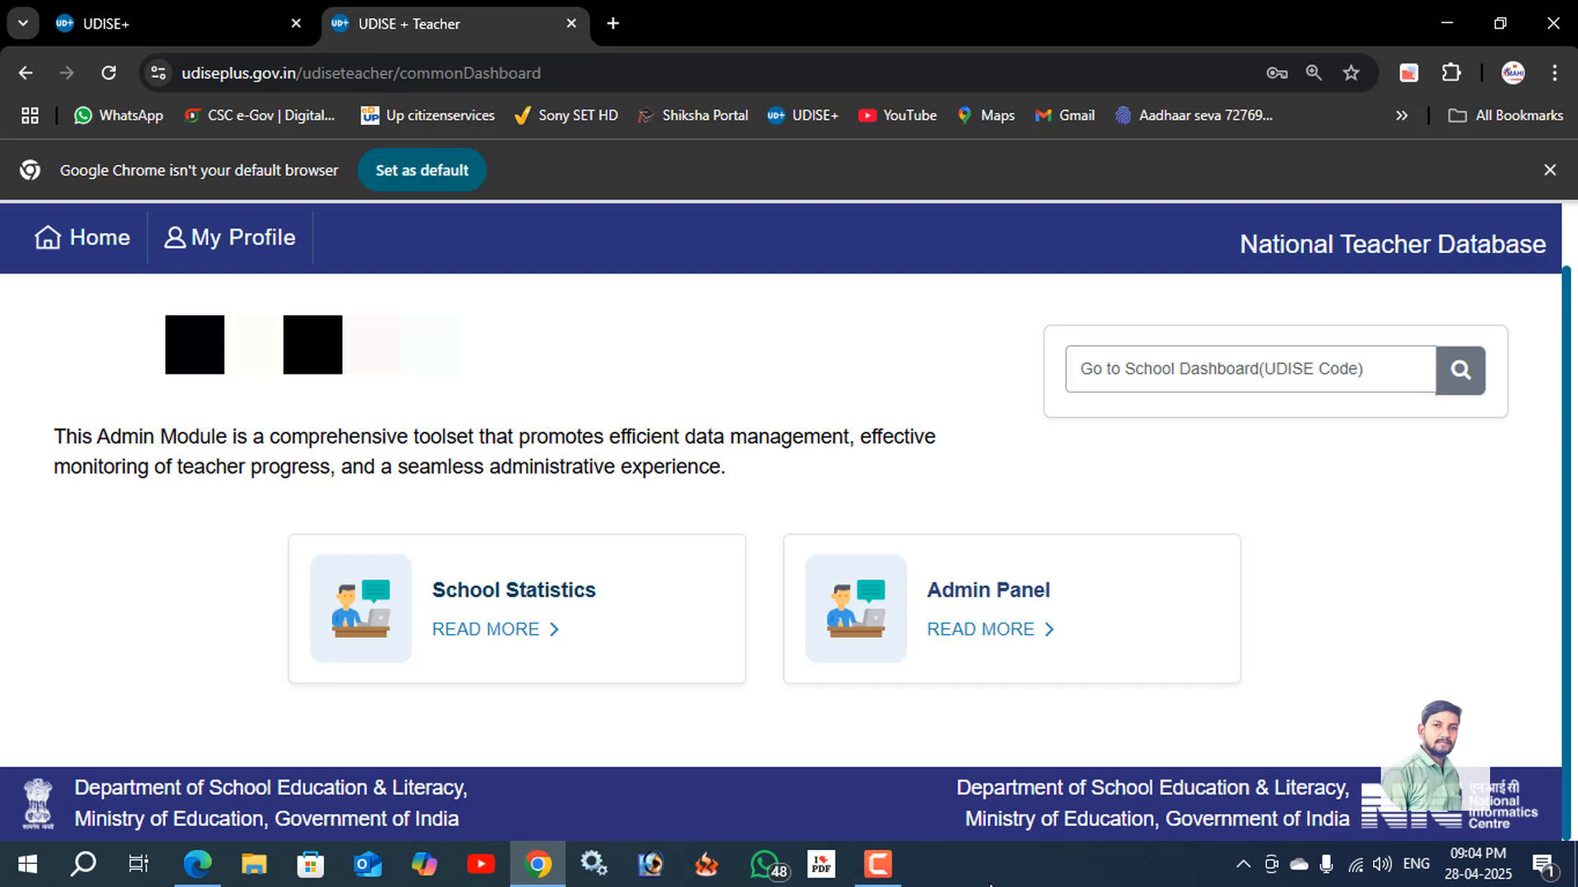
click(1213, 370)
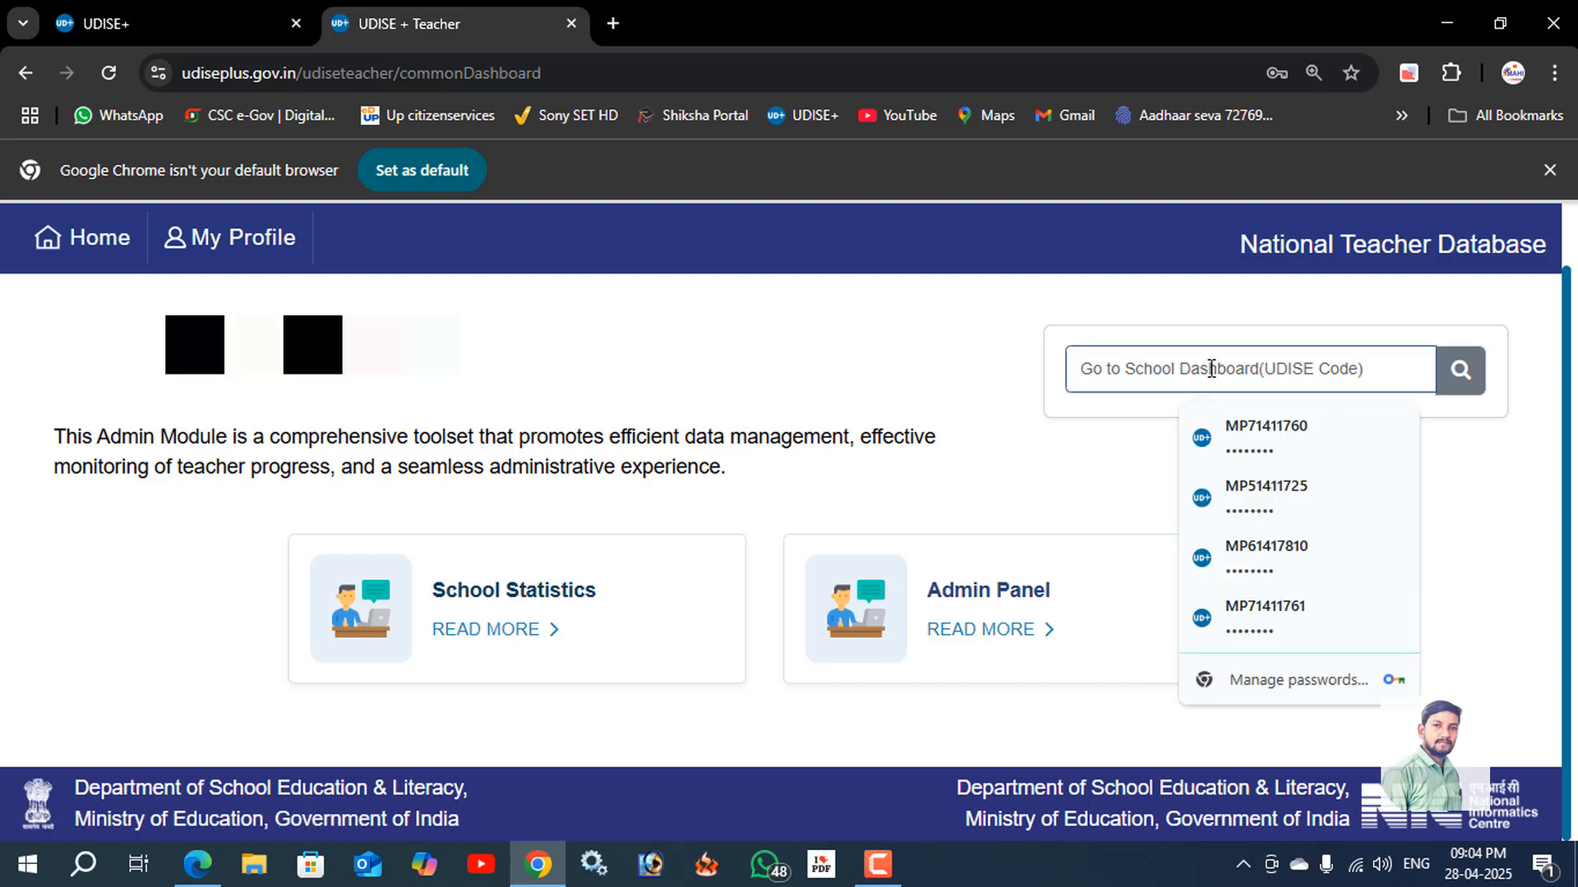
click(877, 863)
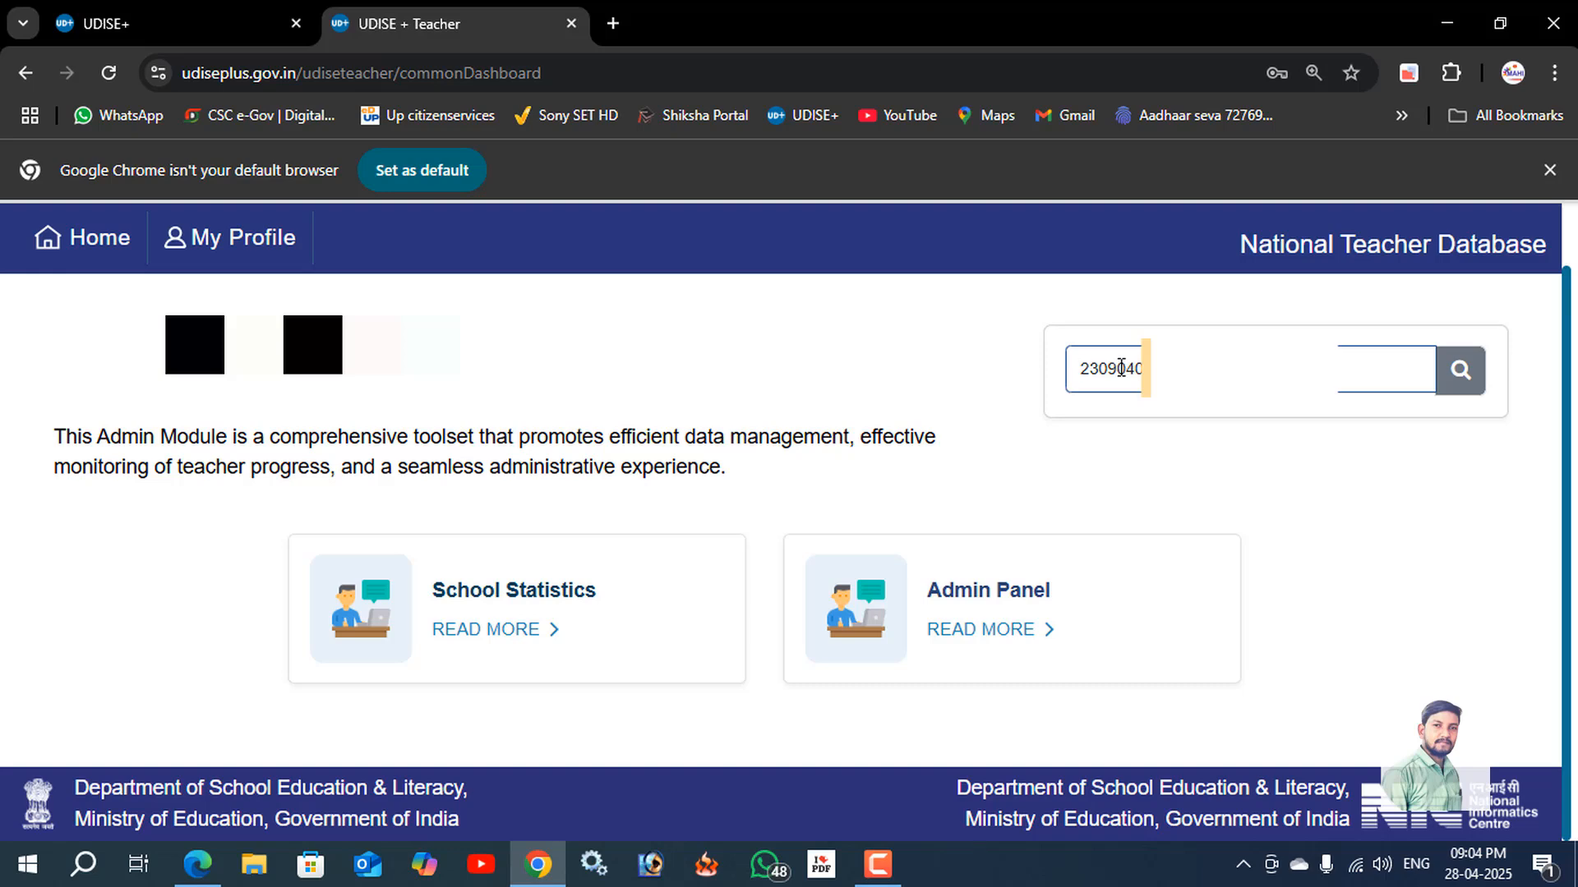
click(1468, 376)
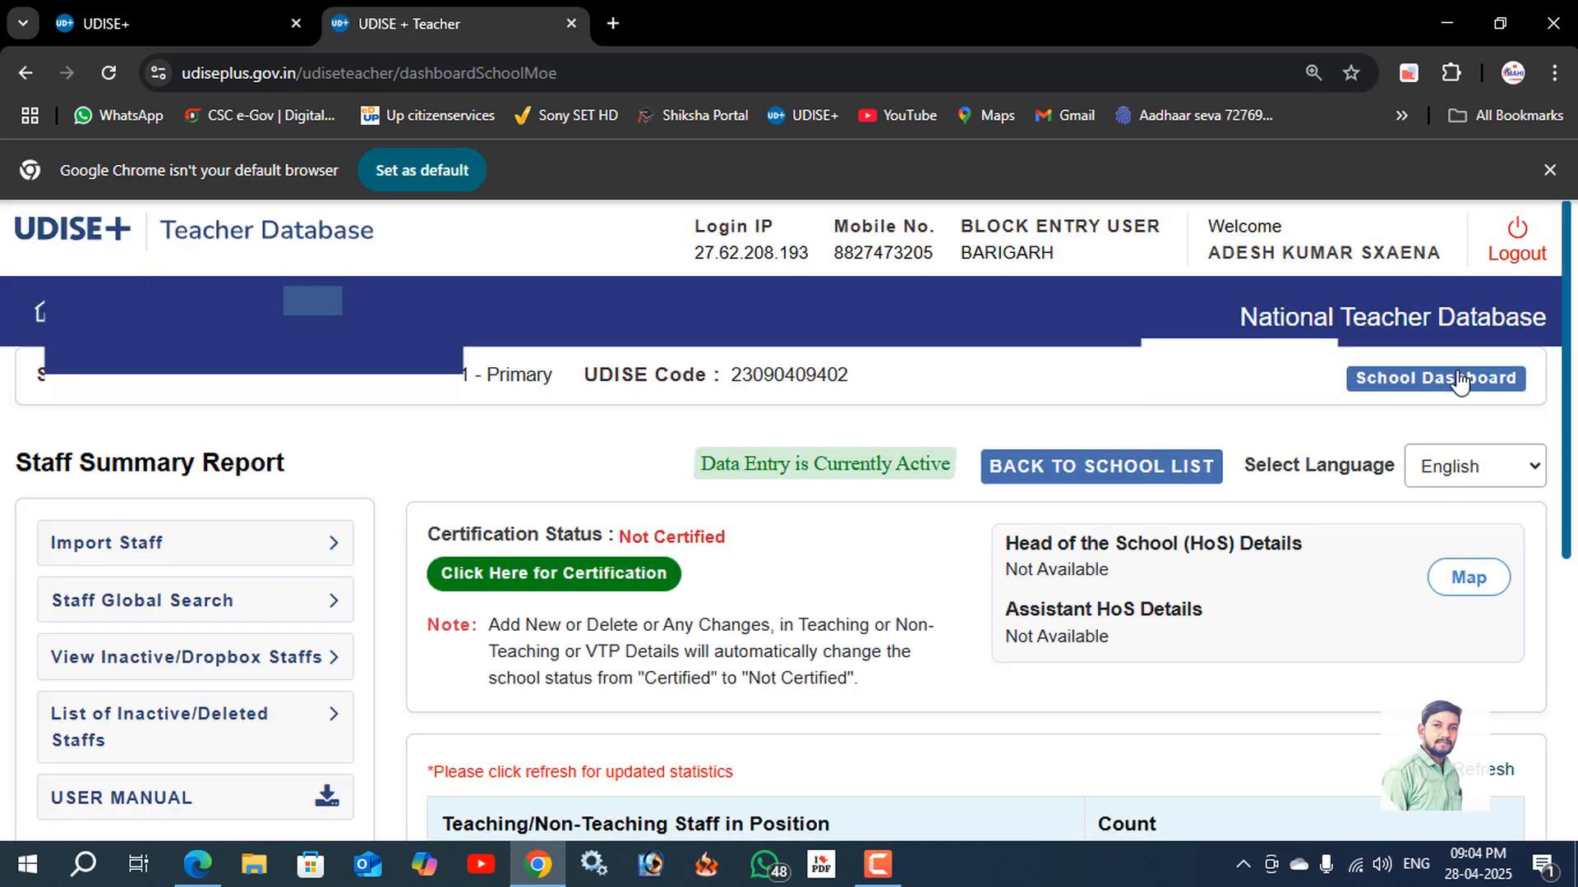
Review the Staff Summary Report and open the form for adding a new teaching staff member.
scroll(969, 518, down, 4)
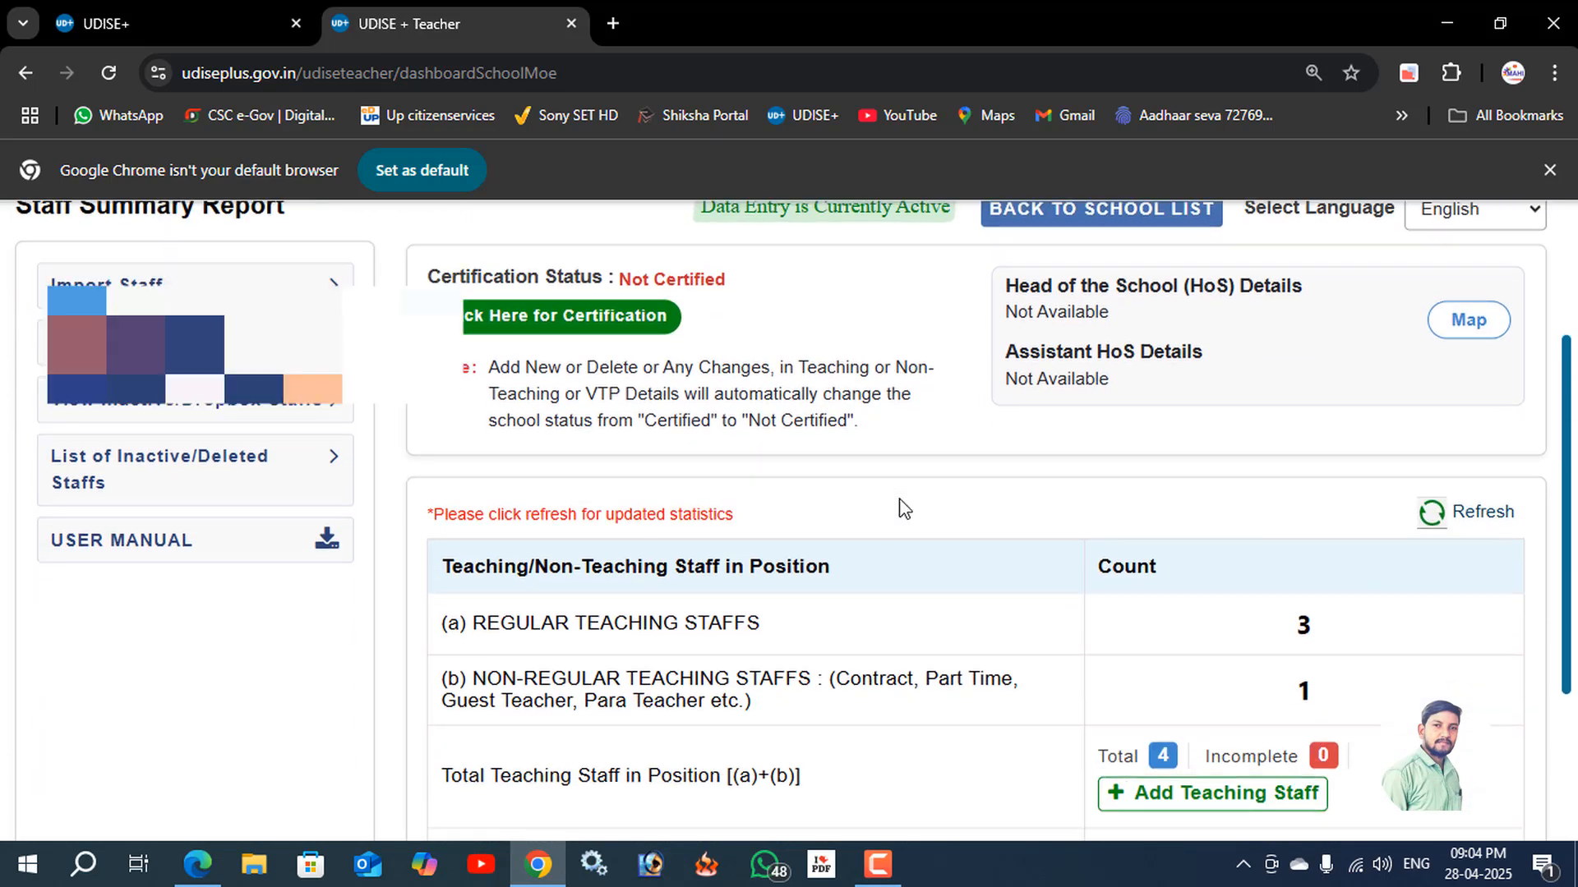
scroll(834, 522, up, 3)
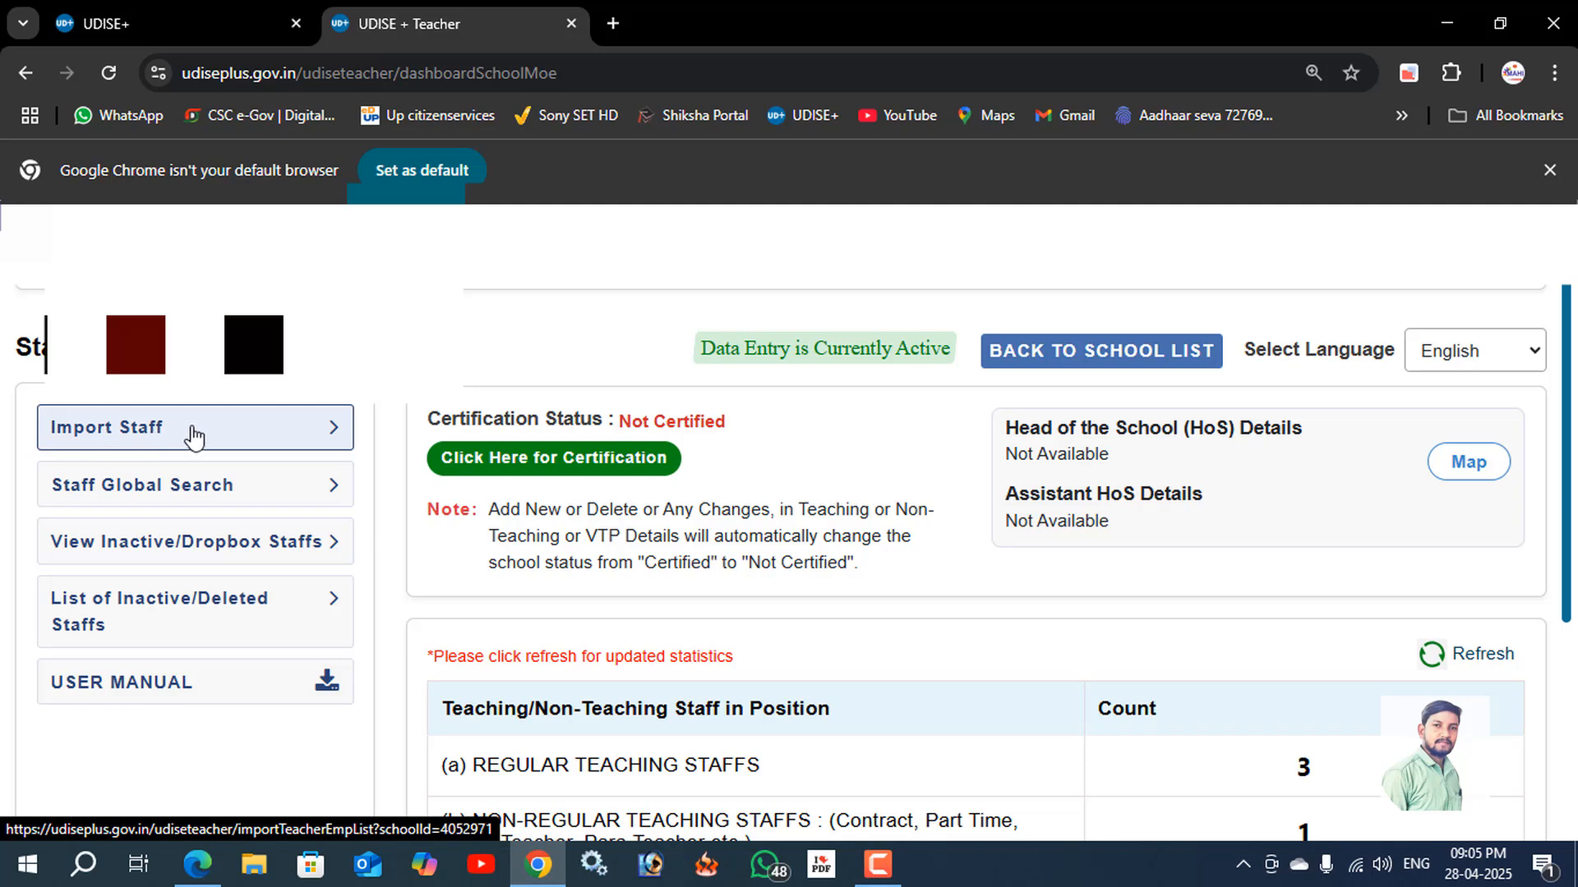
scroll(1069, 521, down, 3)
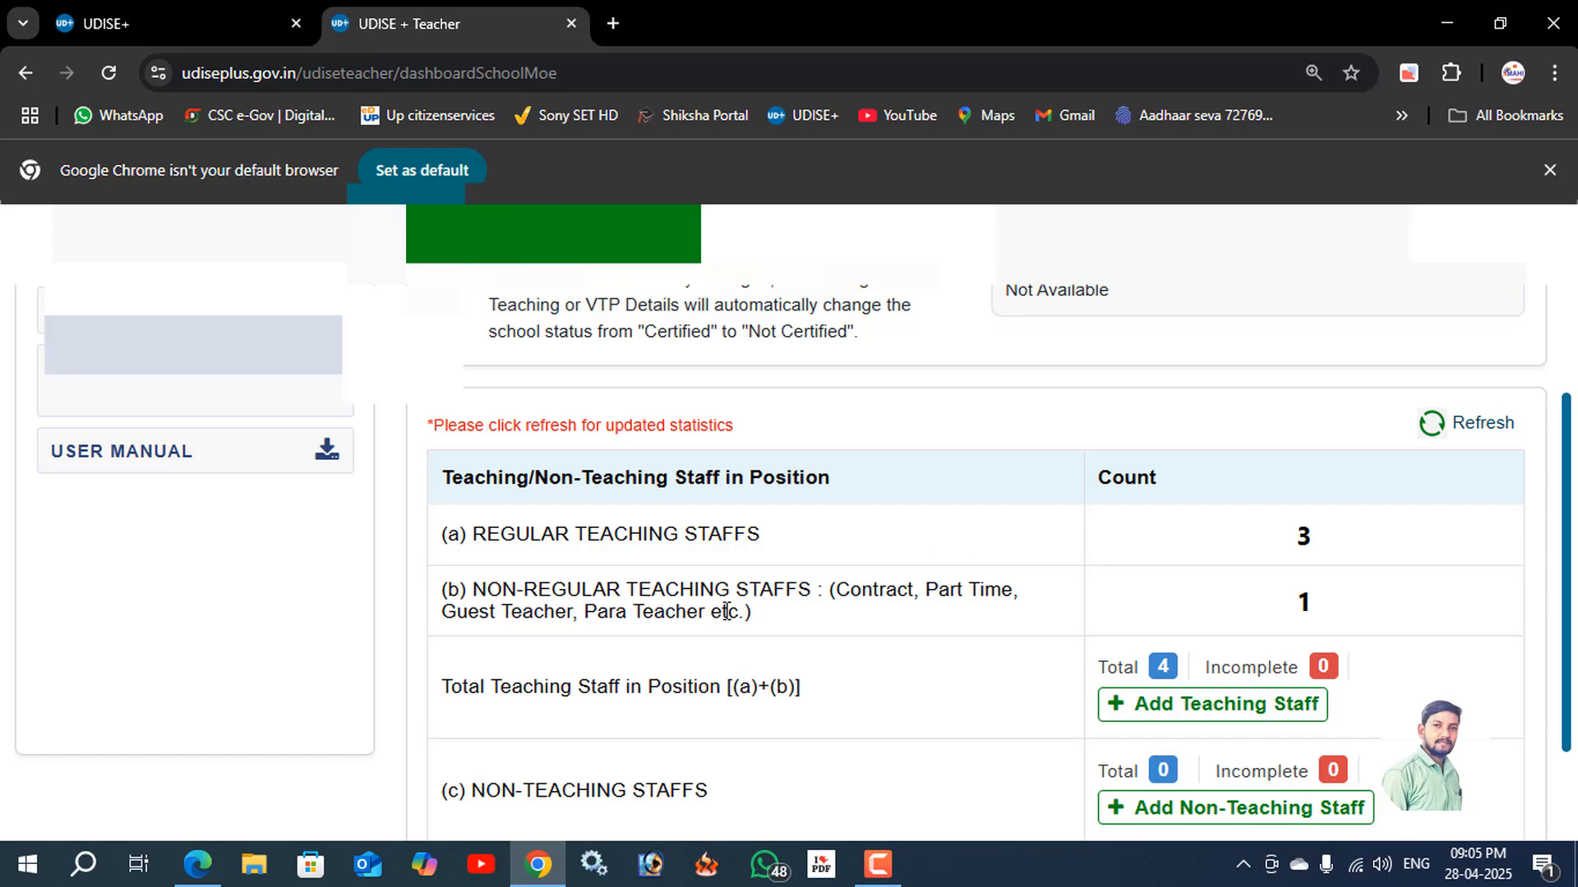
scroll(813, 612, up, 3)
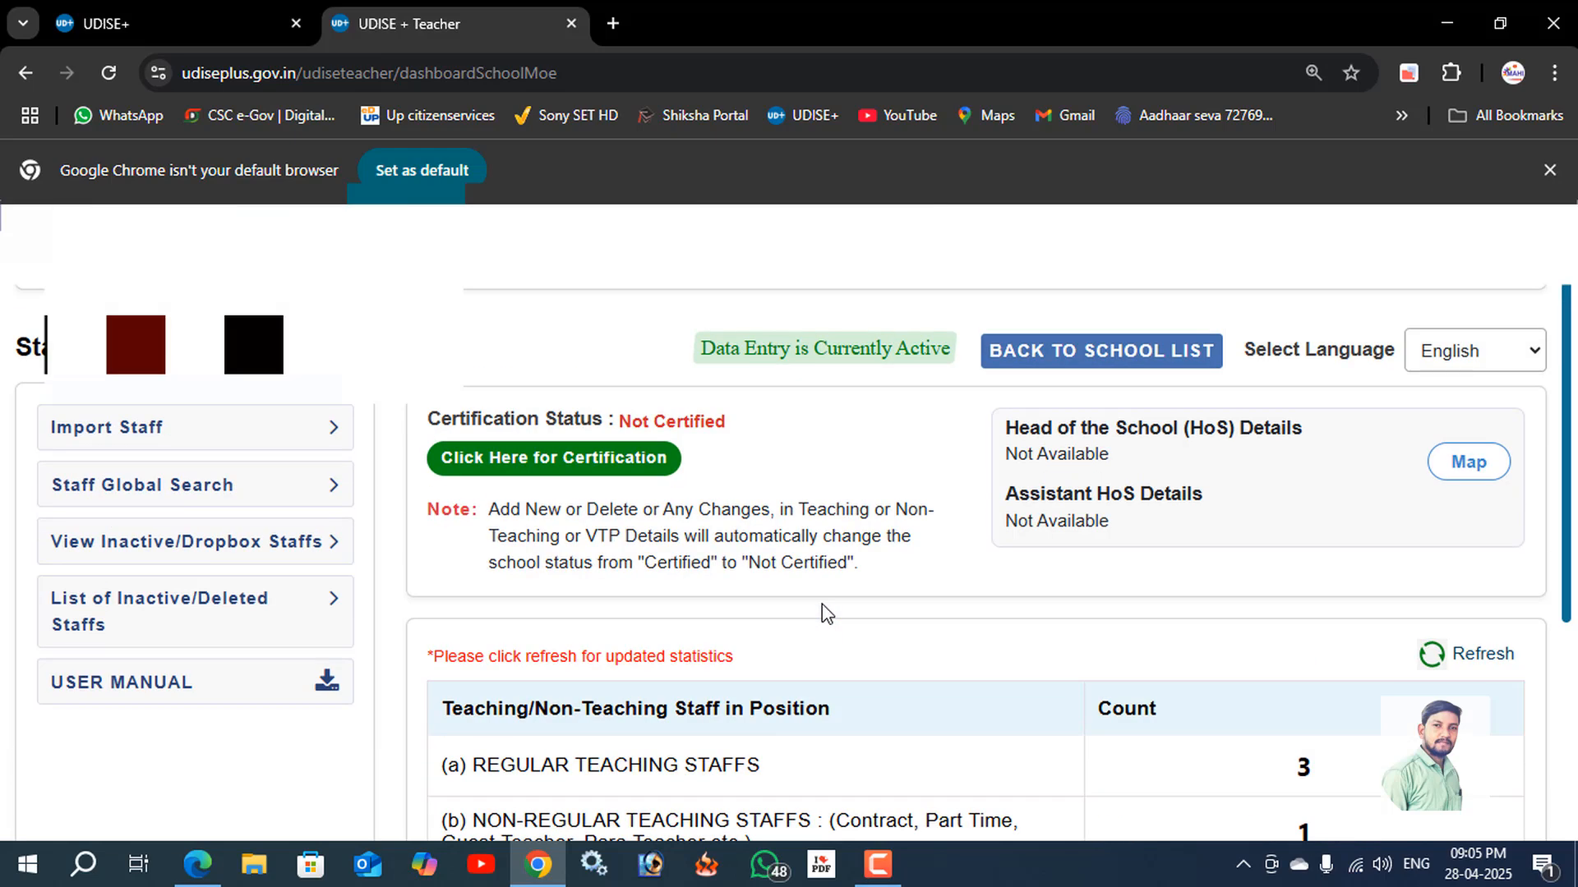
scroll(821, 604, down, 4)
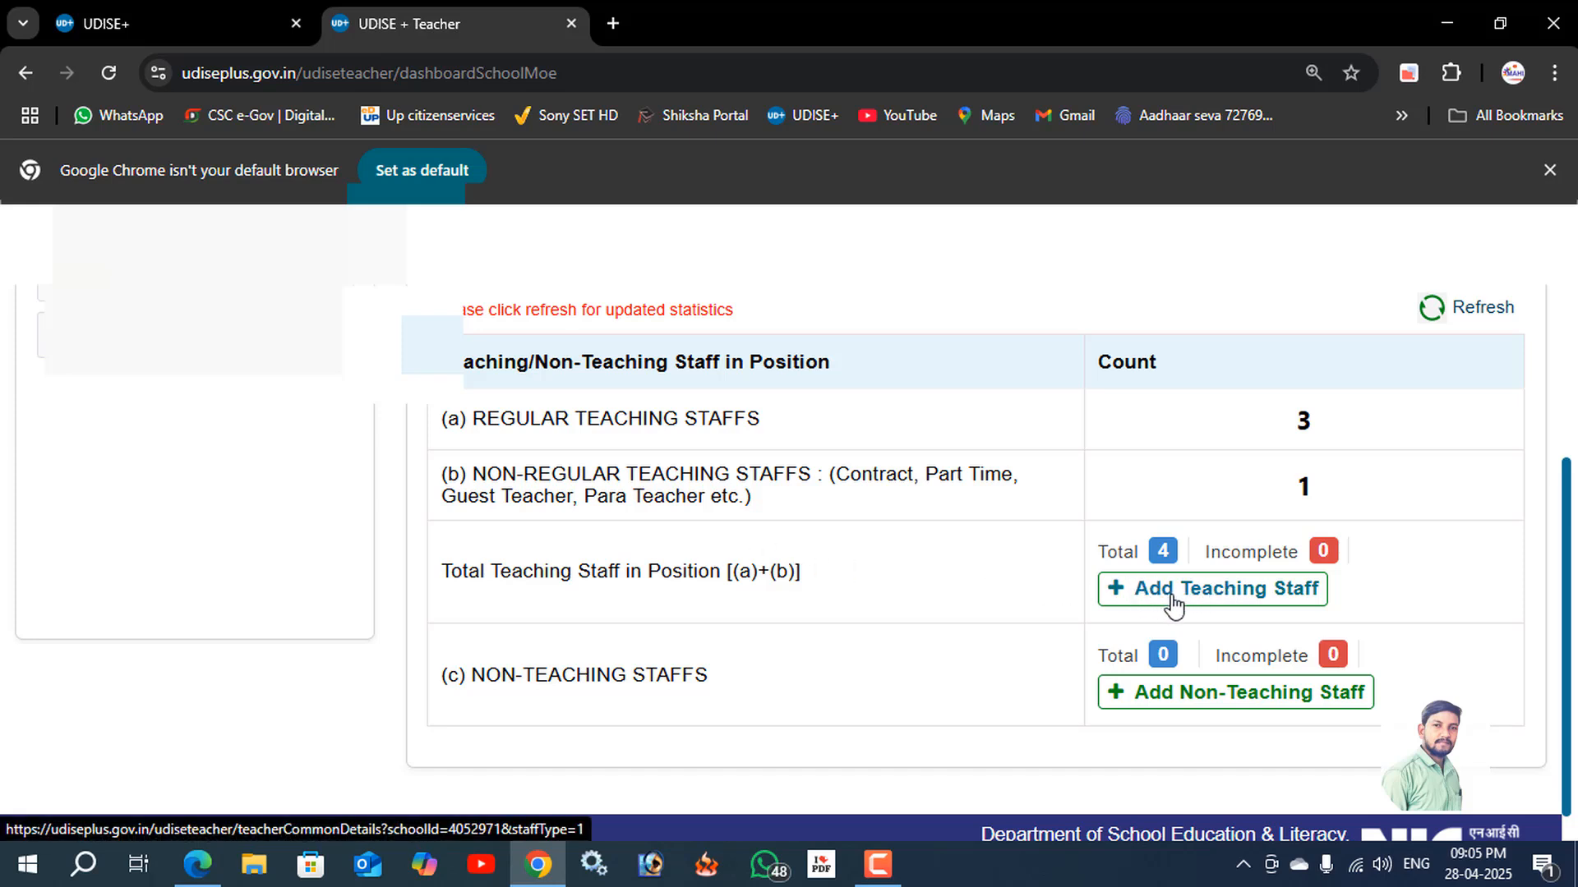
click(1312, 596)
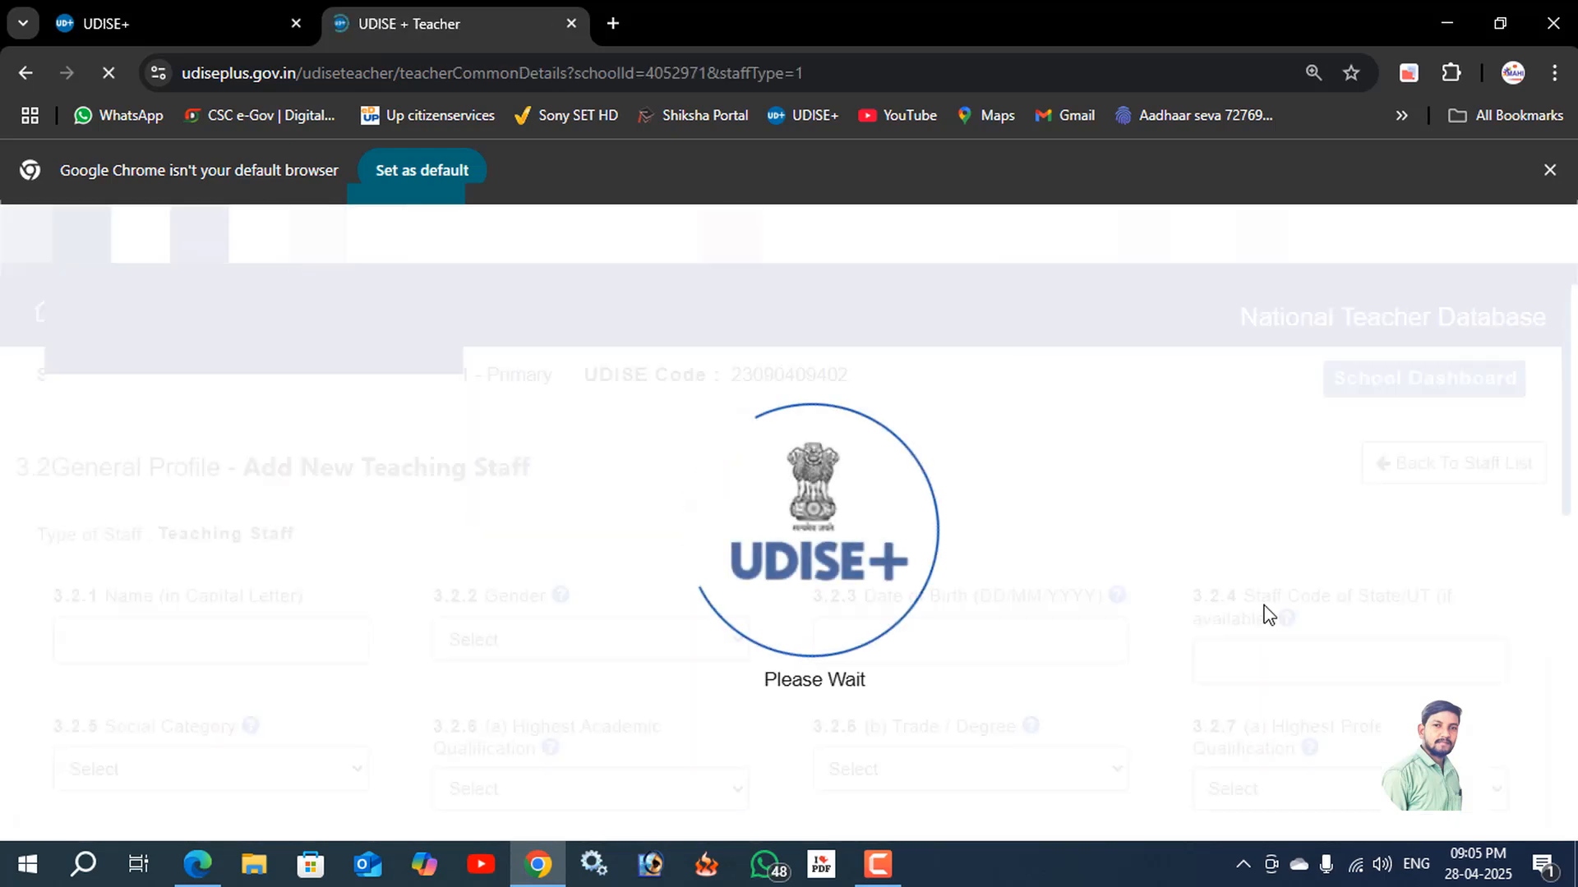
Enter the staff member's name in the general profile, set the gender to 1 - Male and fill in the date of birth.
scroll(757, 567, down, 1)
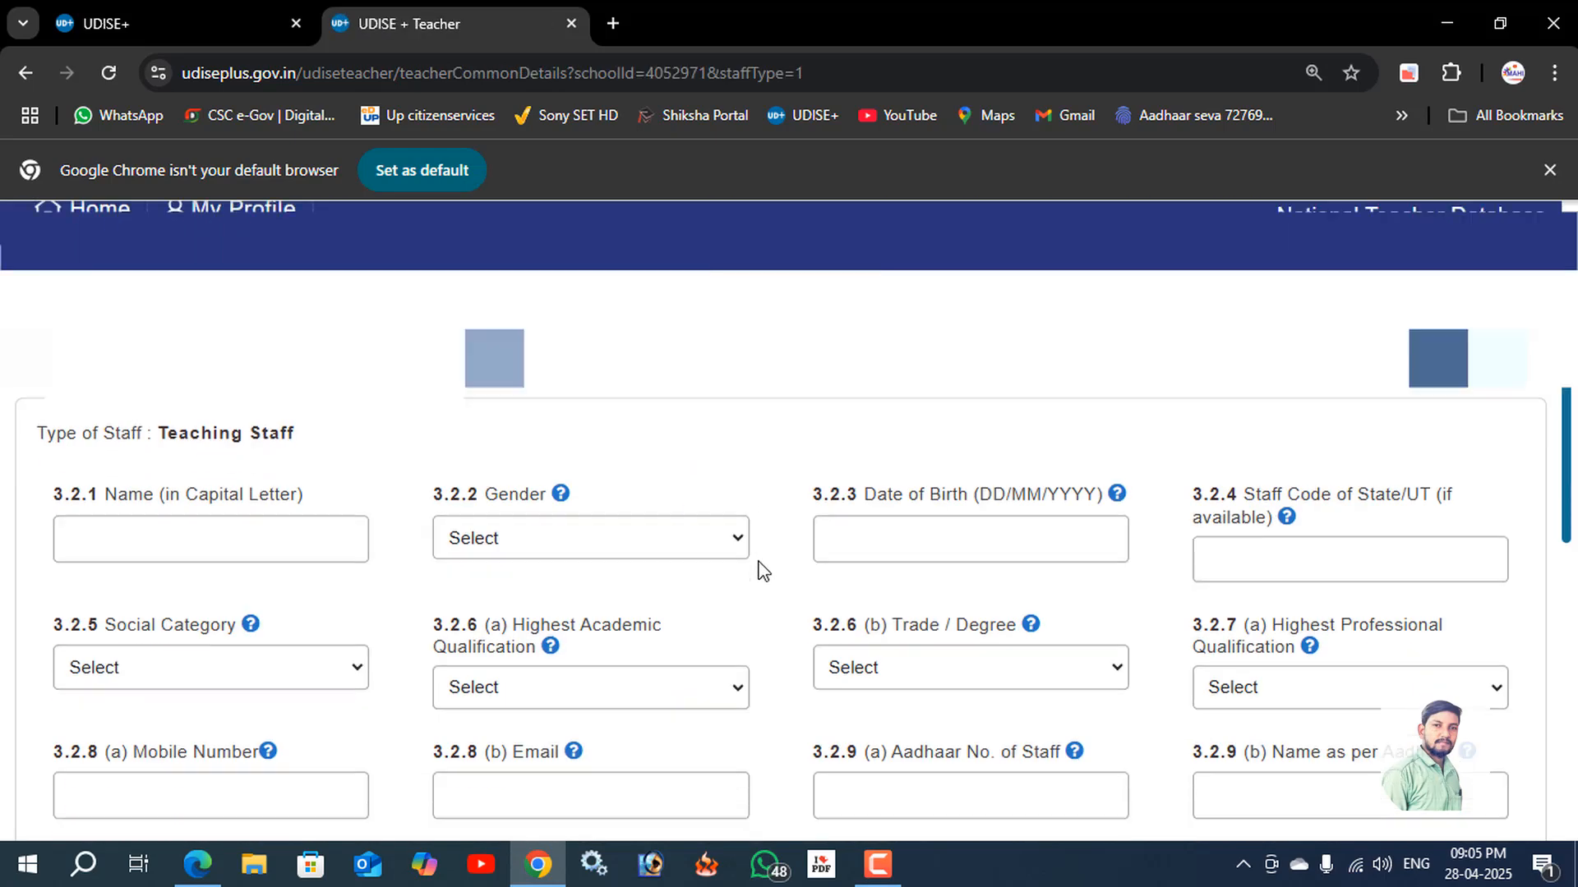
scroll(758, 567, down, 2)
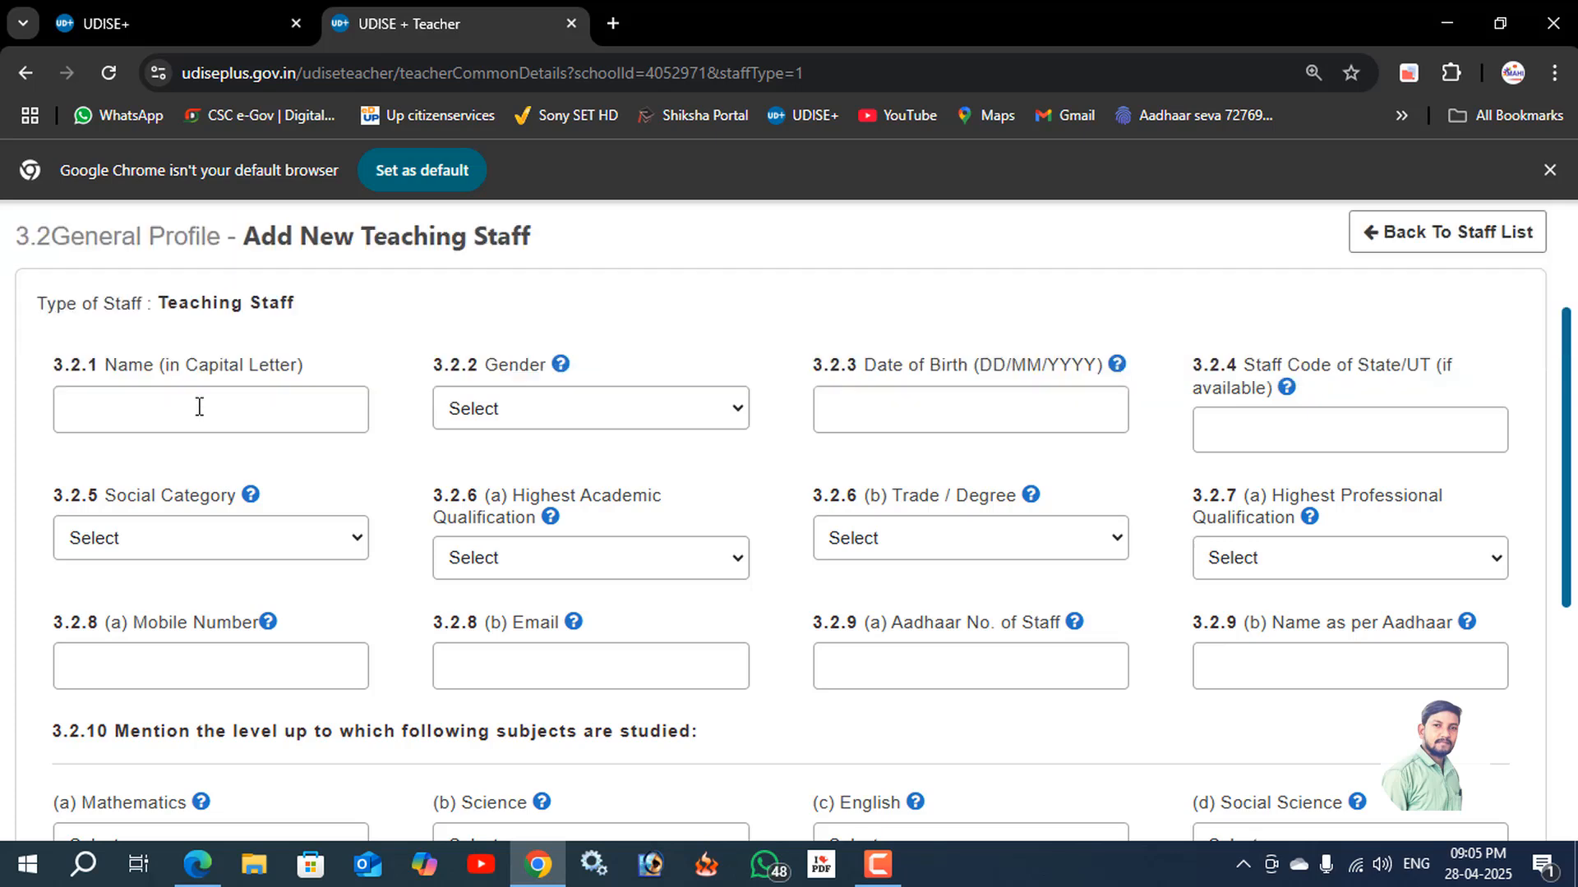
click(195, 414)
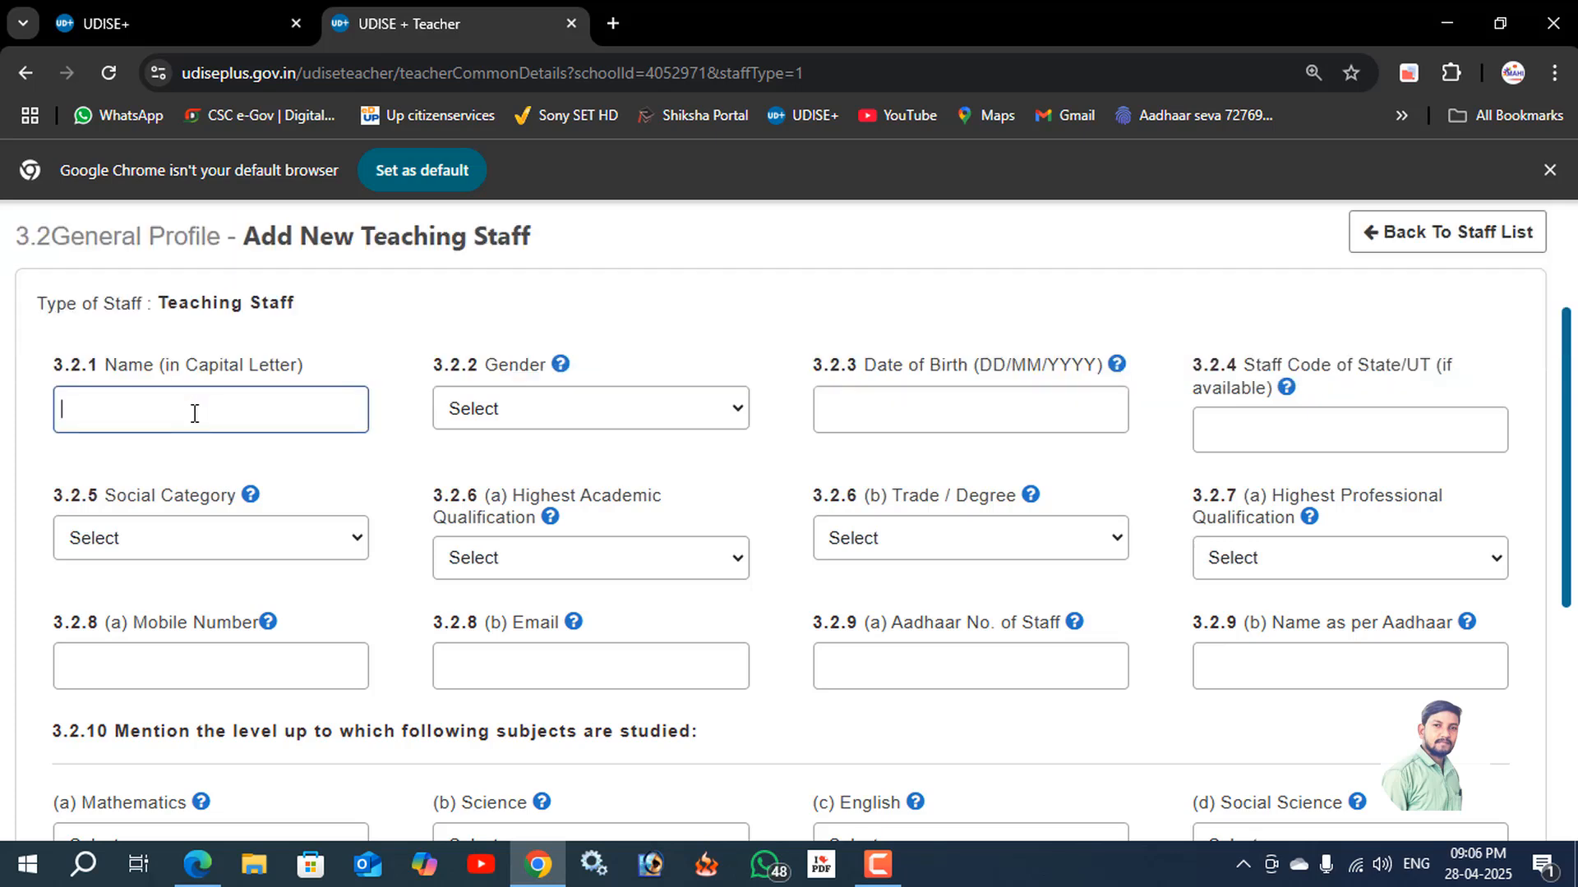
text(DFSDF)
click(503, 415)
click(518, 475)
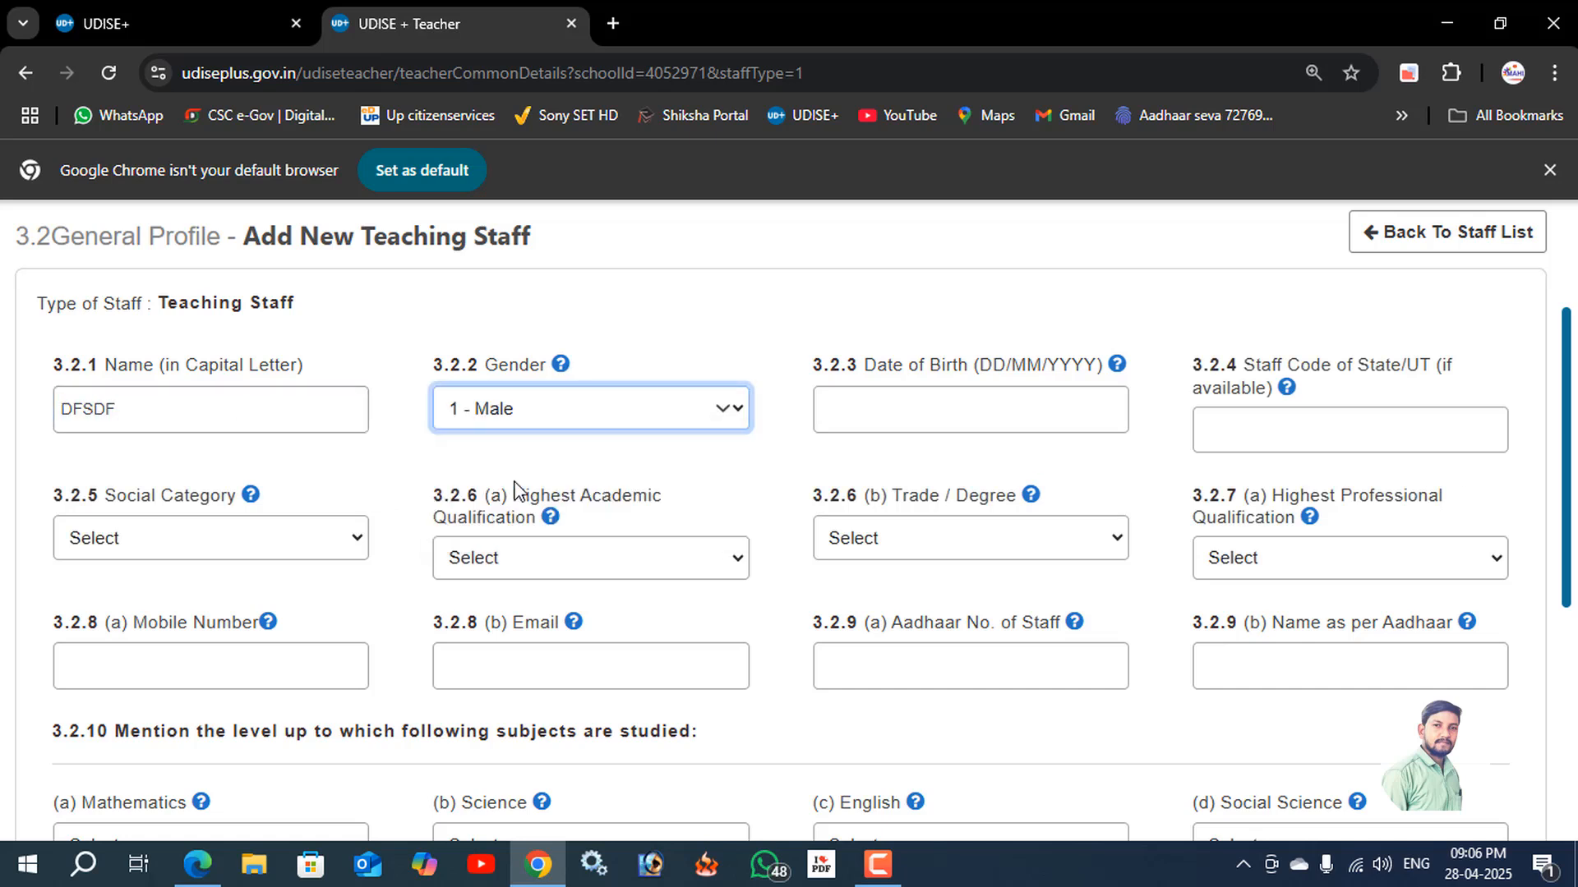
click(874, 396)
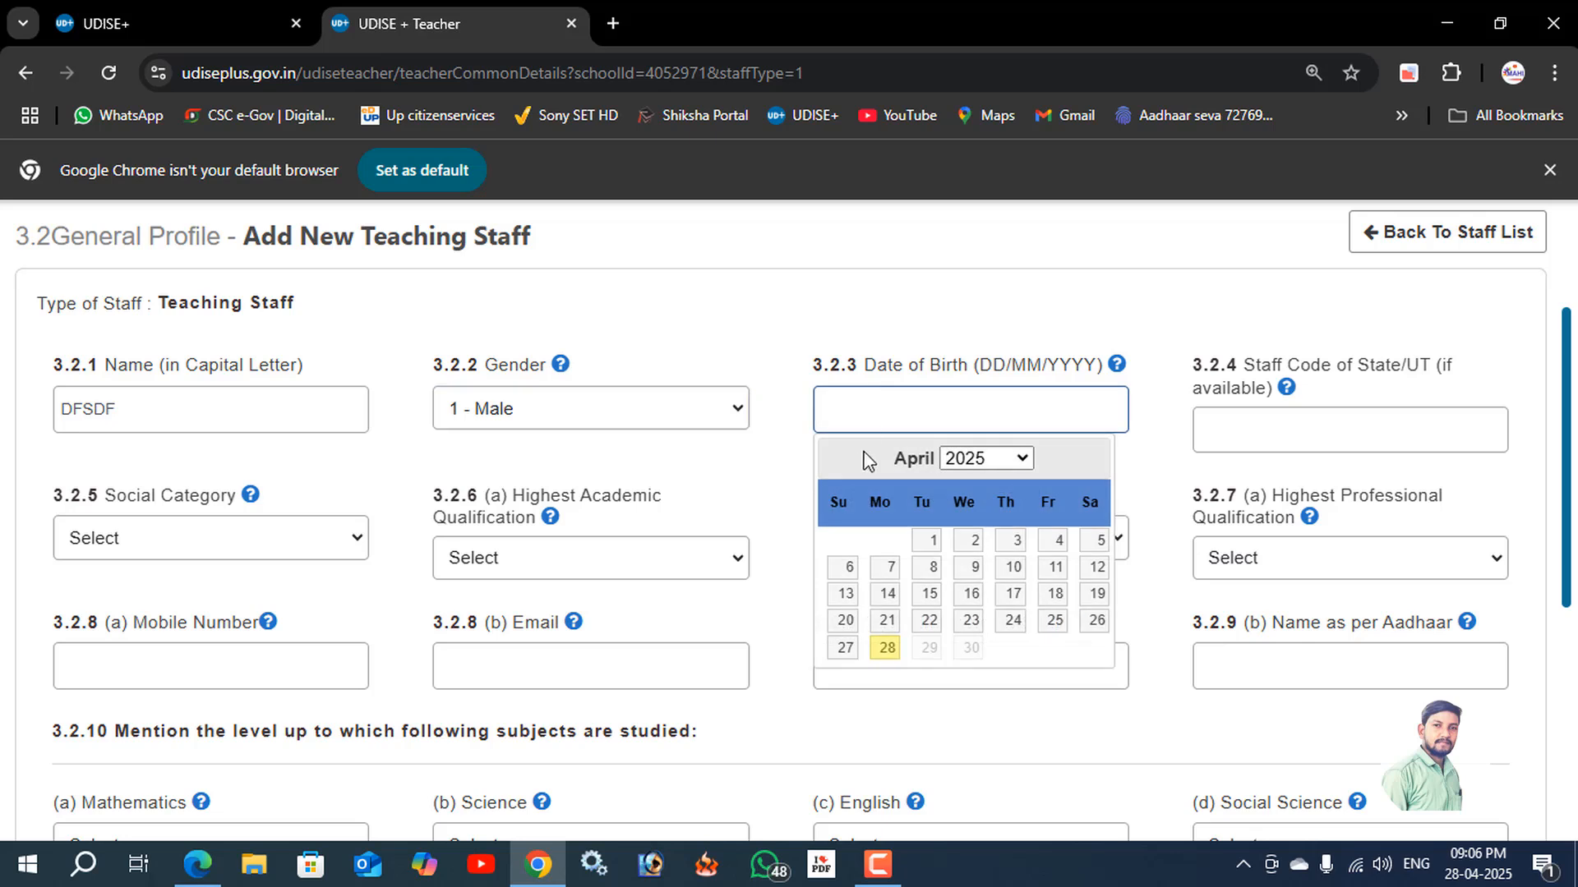
click(933, 569)
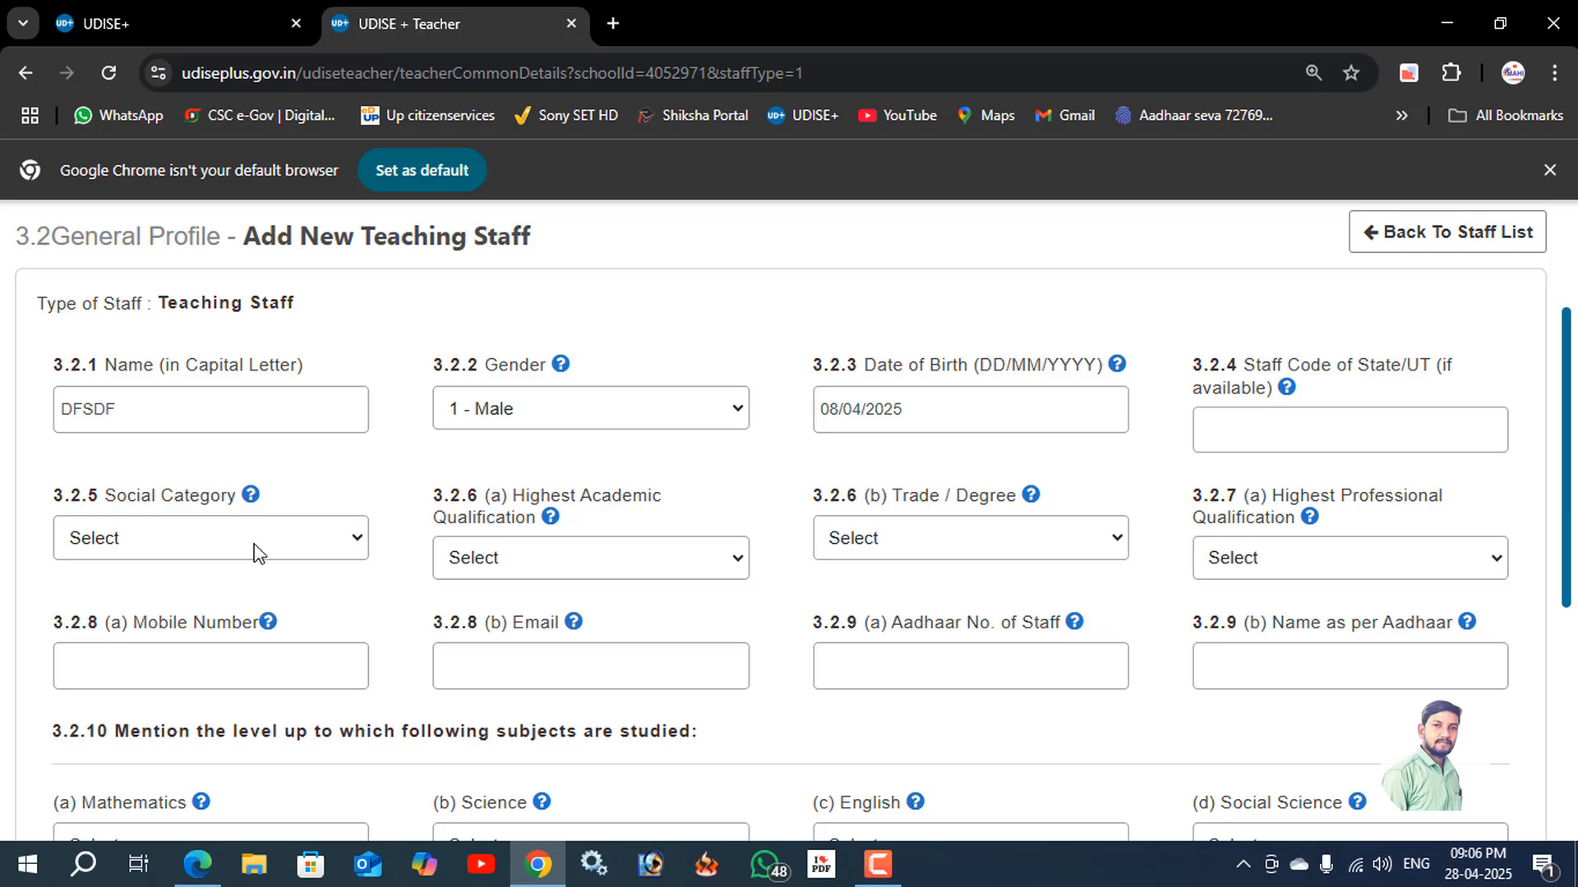
Set the social category to 2 - SC and the highest academic qualification to 4 - Graduate.
click(189, 547)
click(164, 639)
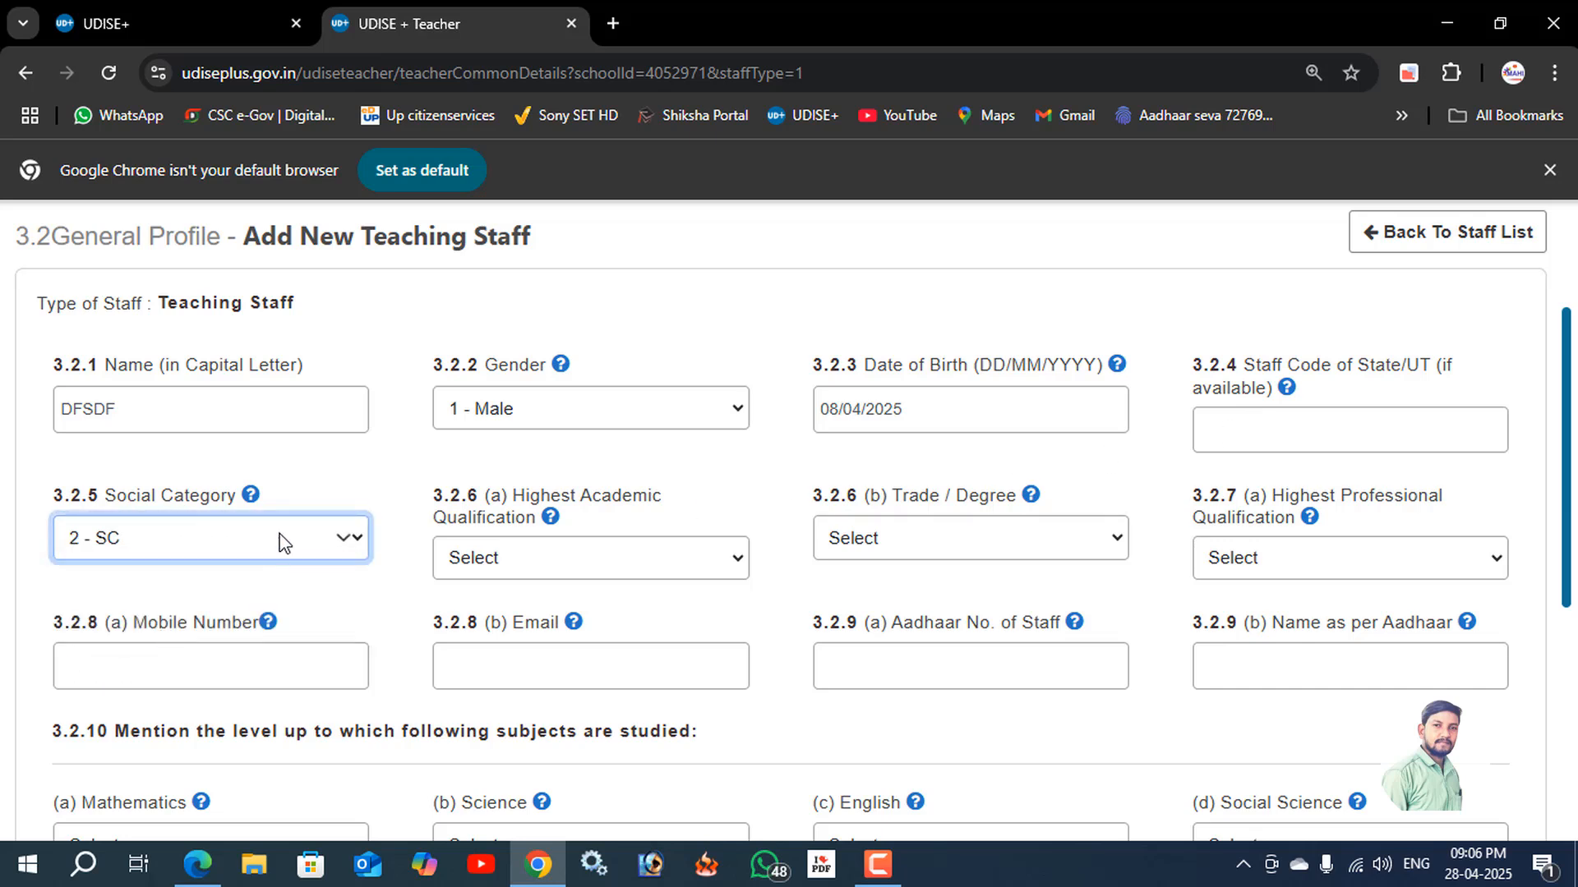
click(511, 561)
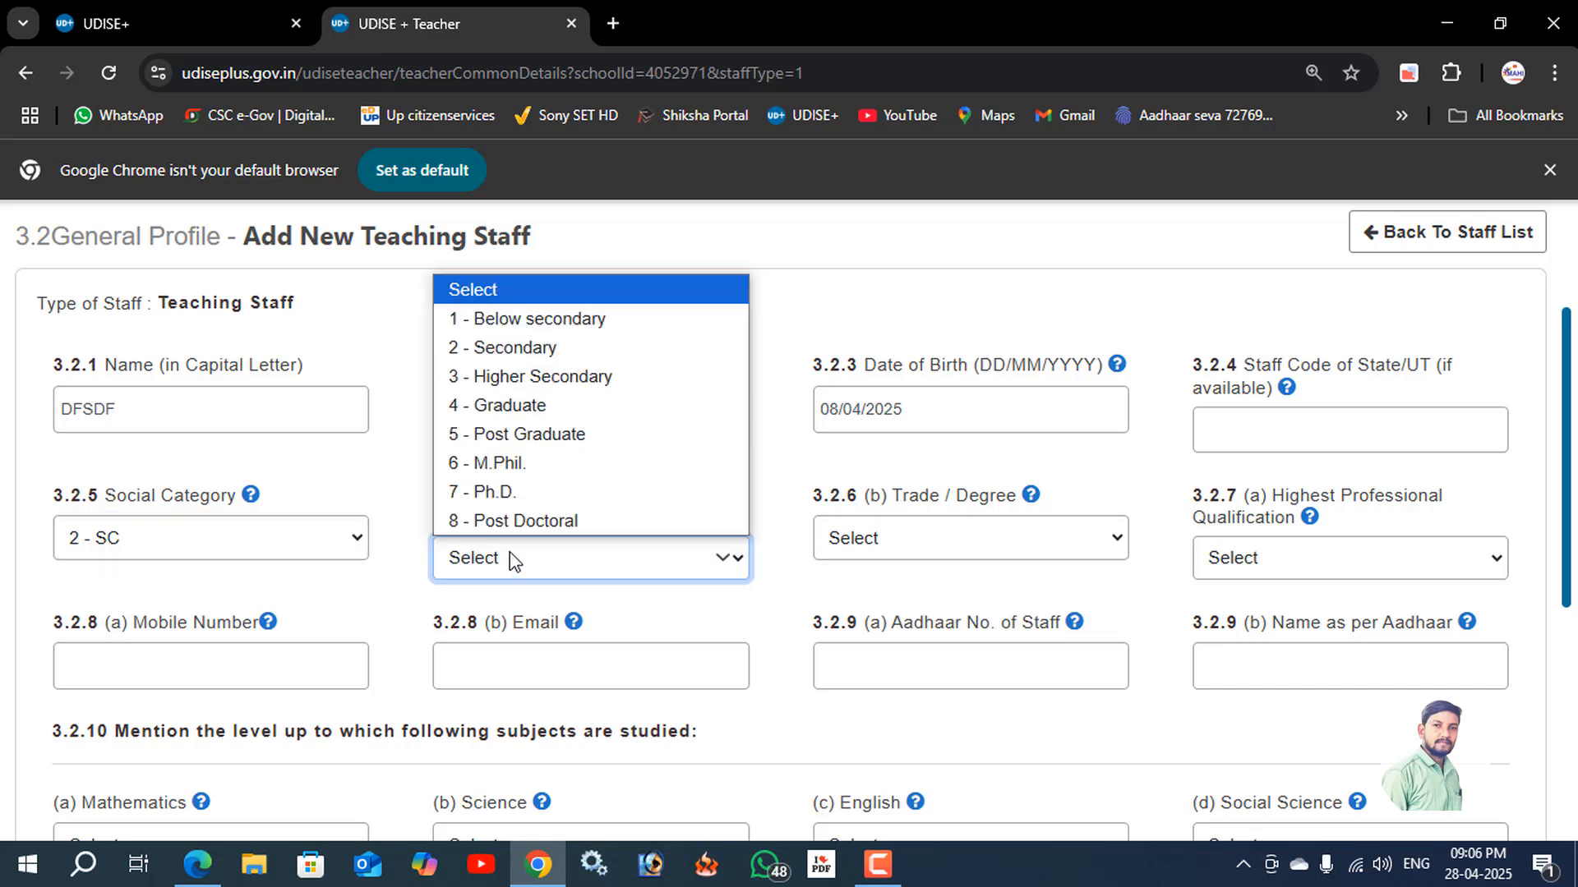
click(542, 408)
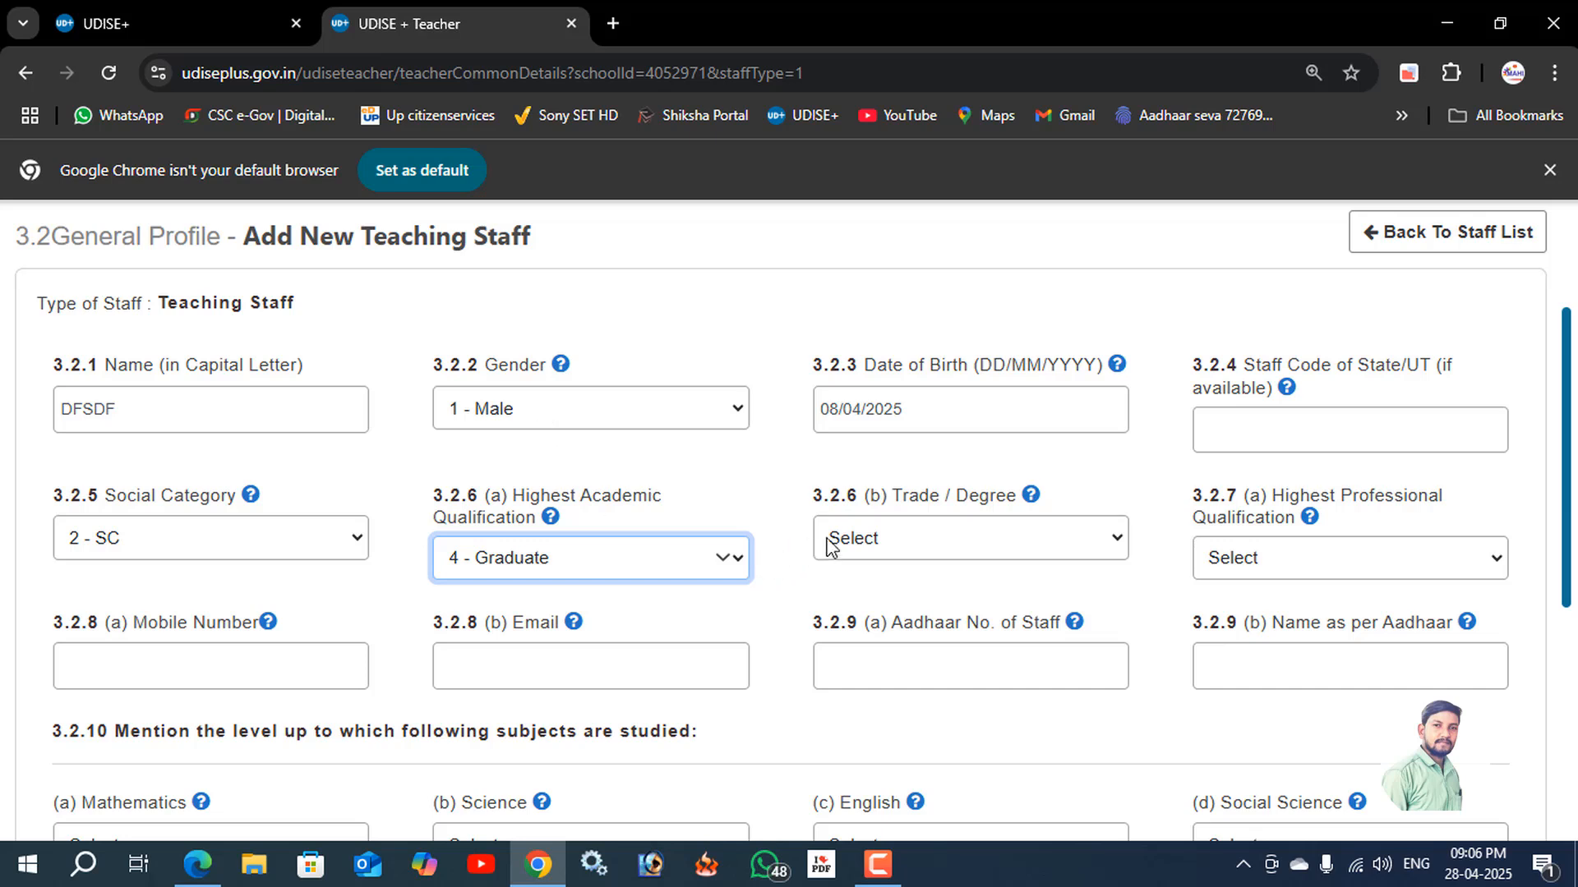
Set the trade/degree to 1-B.A and the highest professional qualification to 10 - Diploma in Elementary Education (D.El.Ed).
click(915, 535)
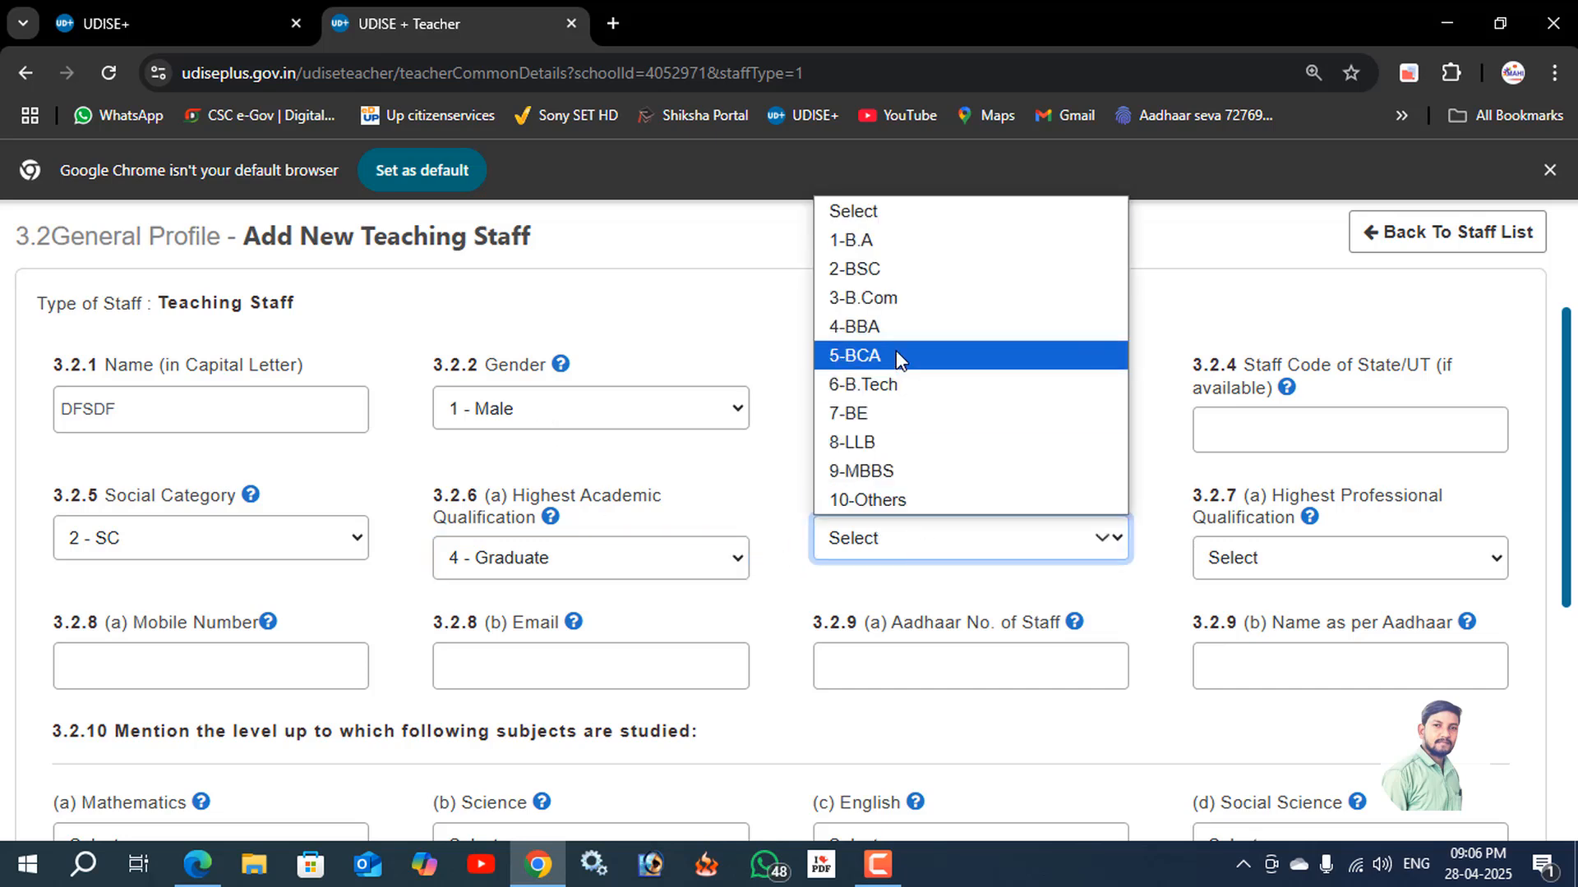
click(887, 249)
click(1294, 567)
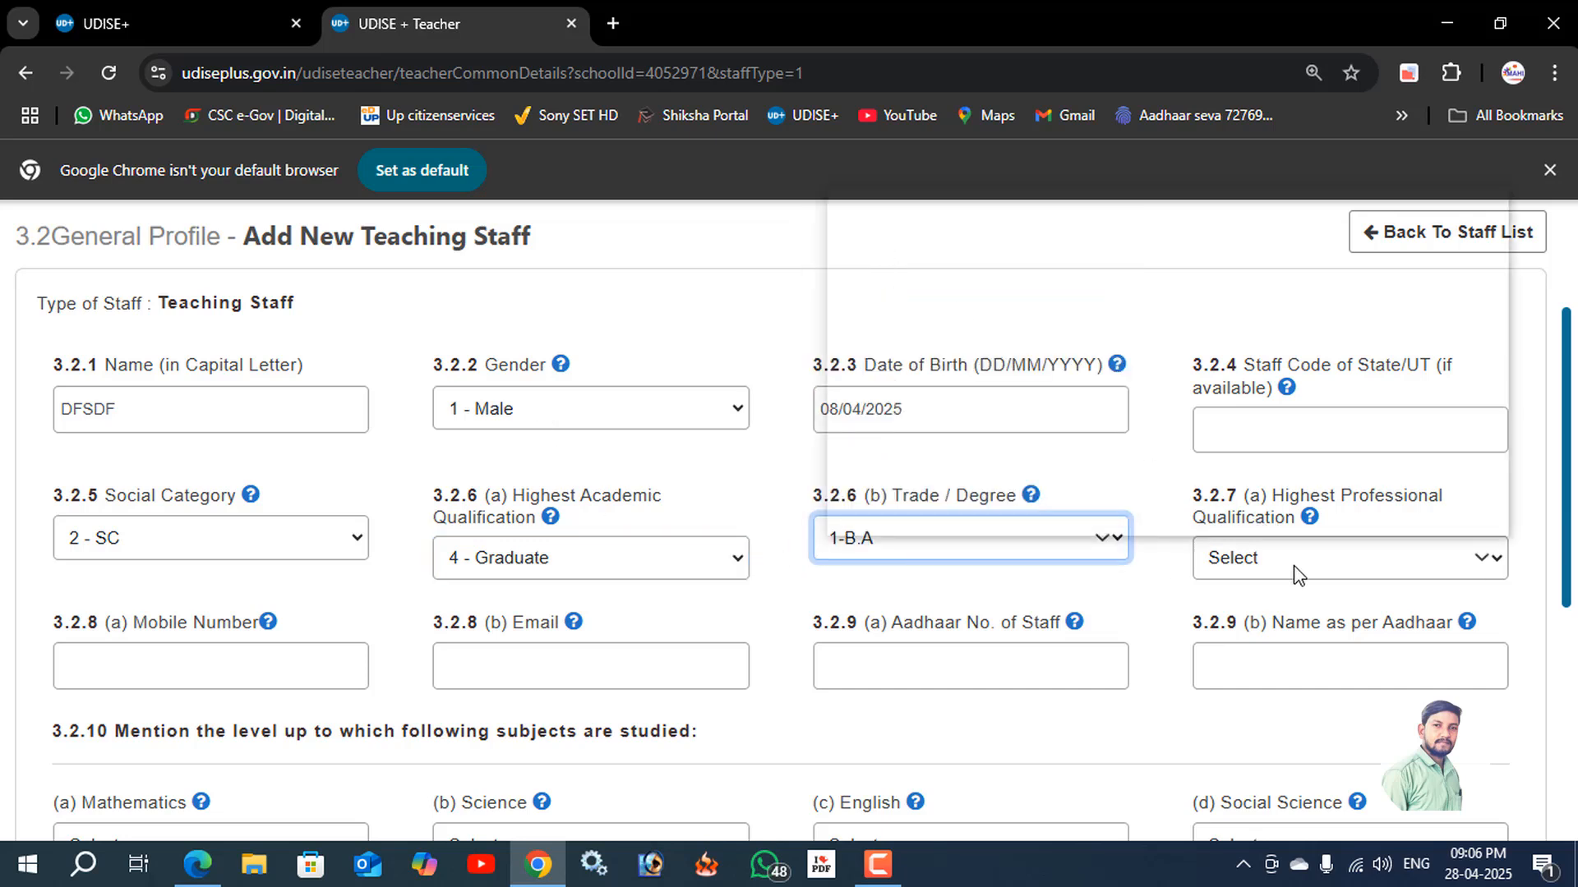
click(1142, 608)
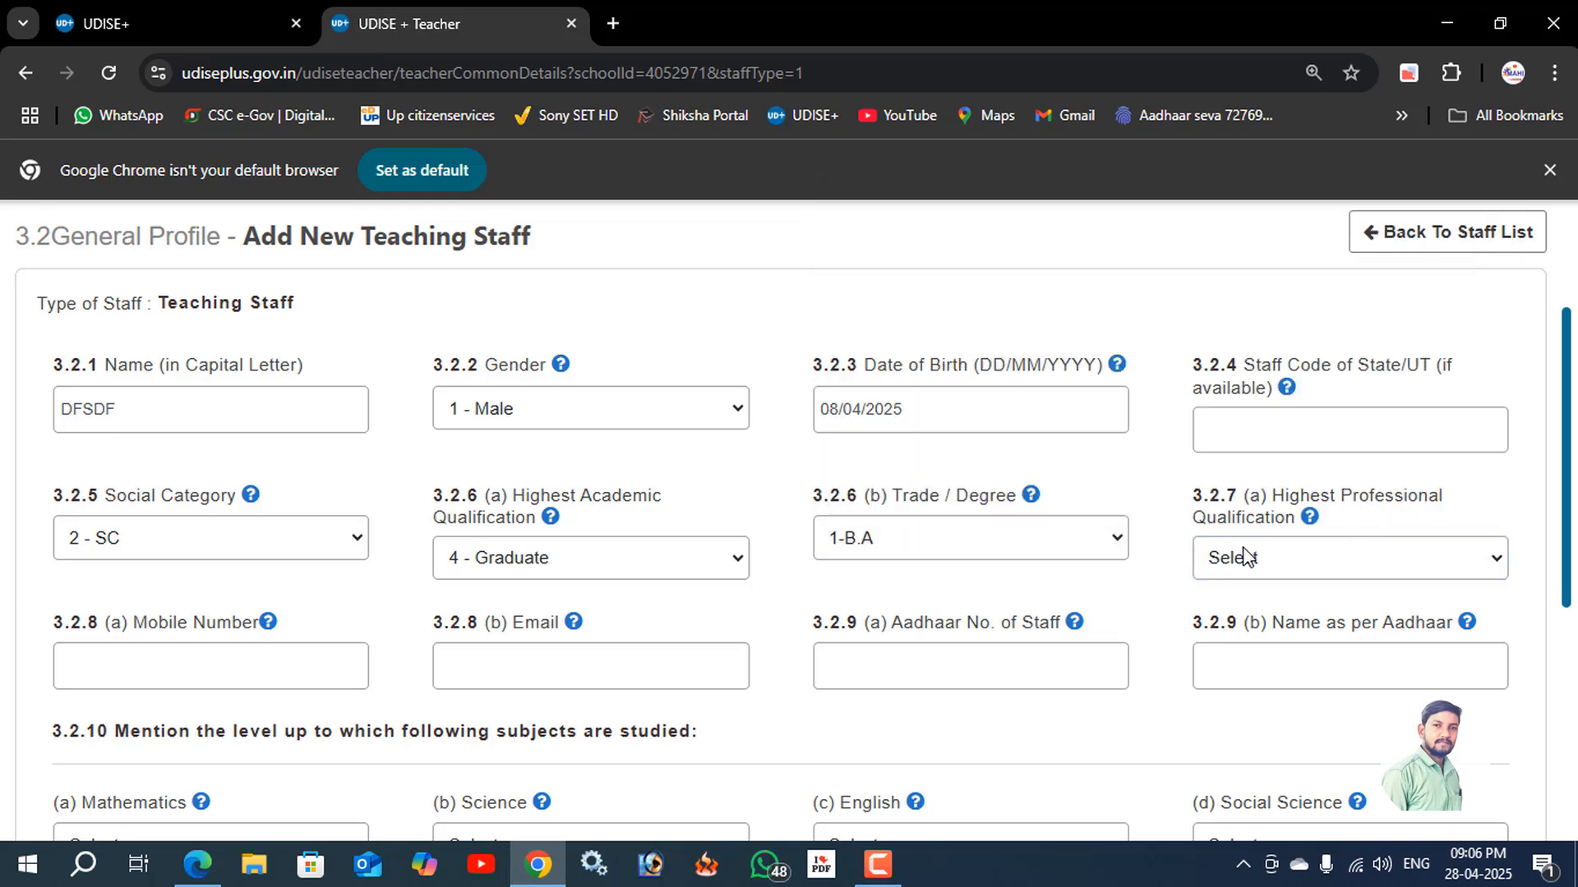
click(1288, 564)
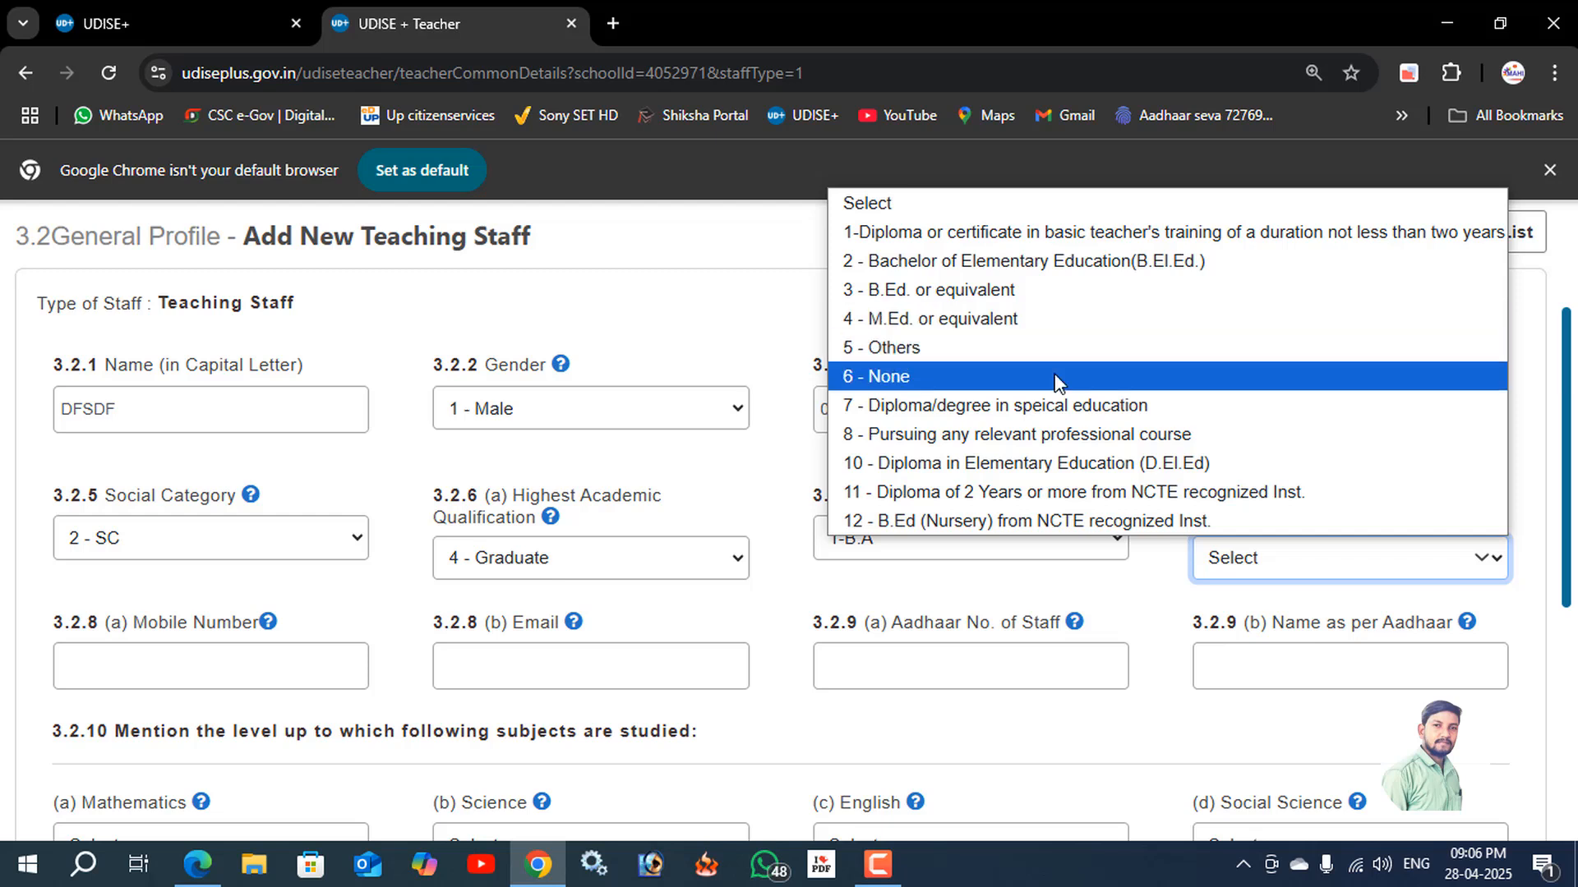
click(1054, 462)
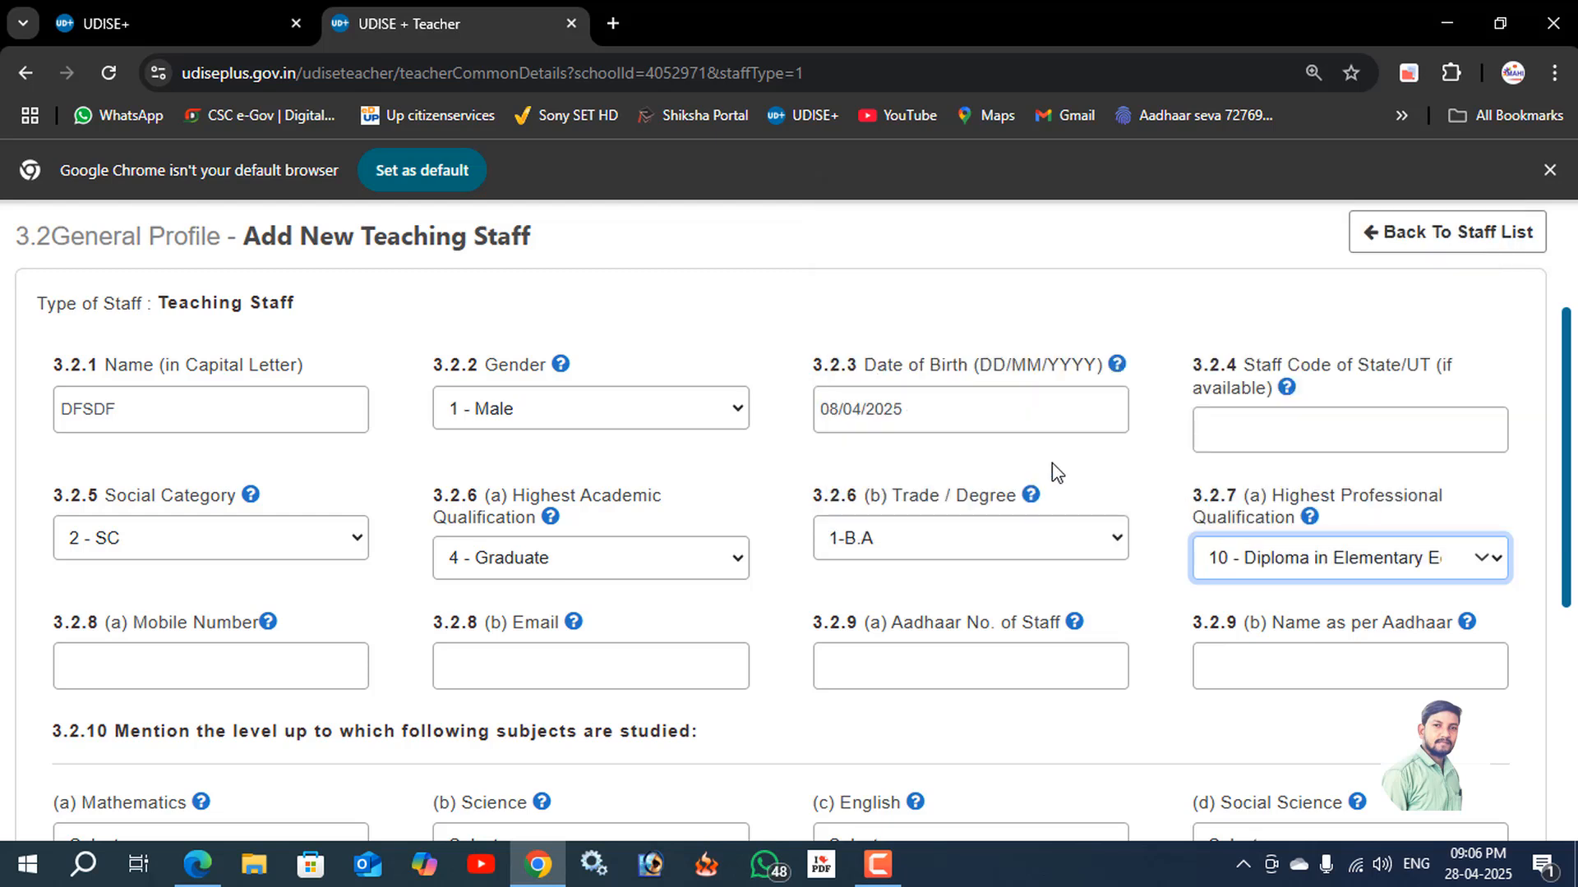
Fill in the staff member's mobile number and e-mail in the general profile.
scroll(775, 573, down, 3)
click(257, 441)
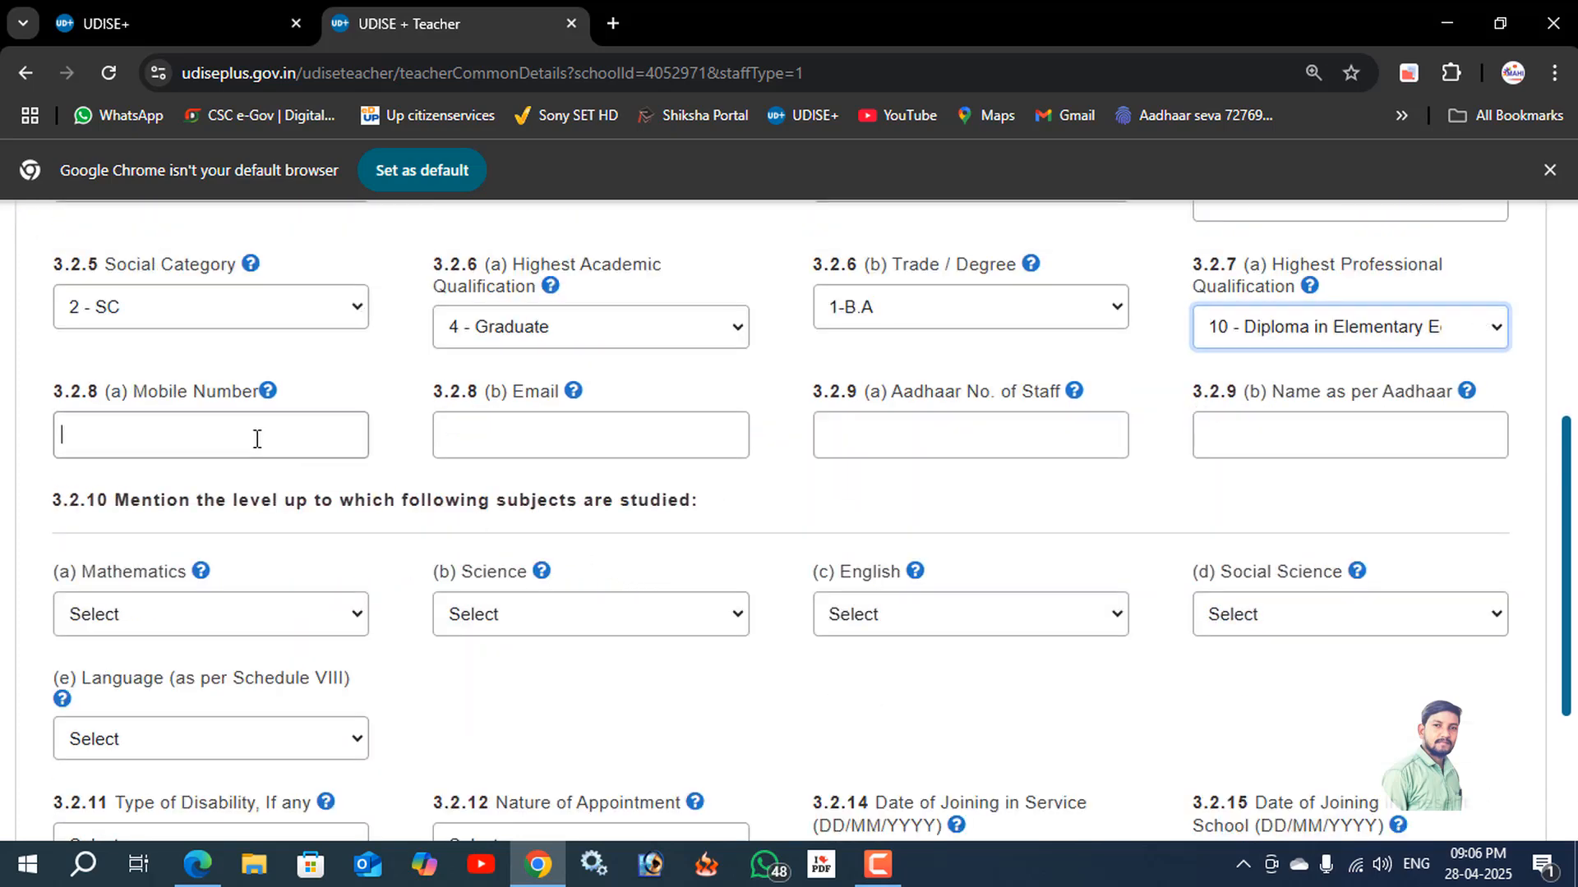
text(4454654654)
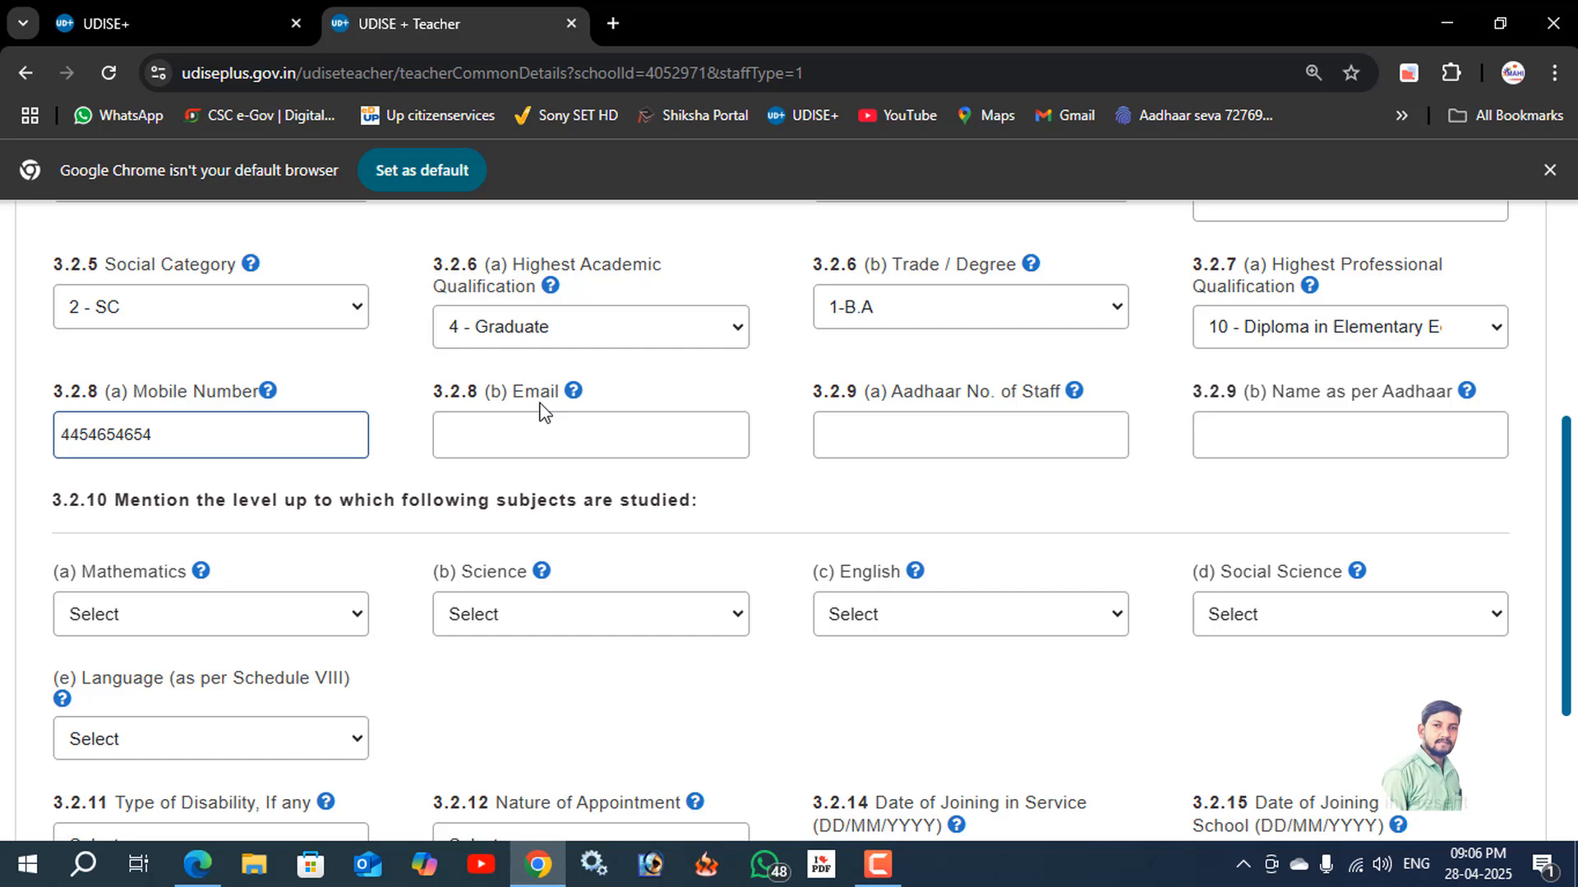
click(610, 441)
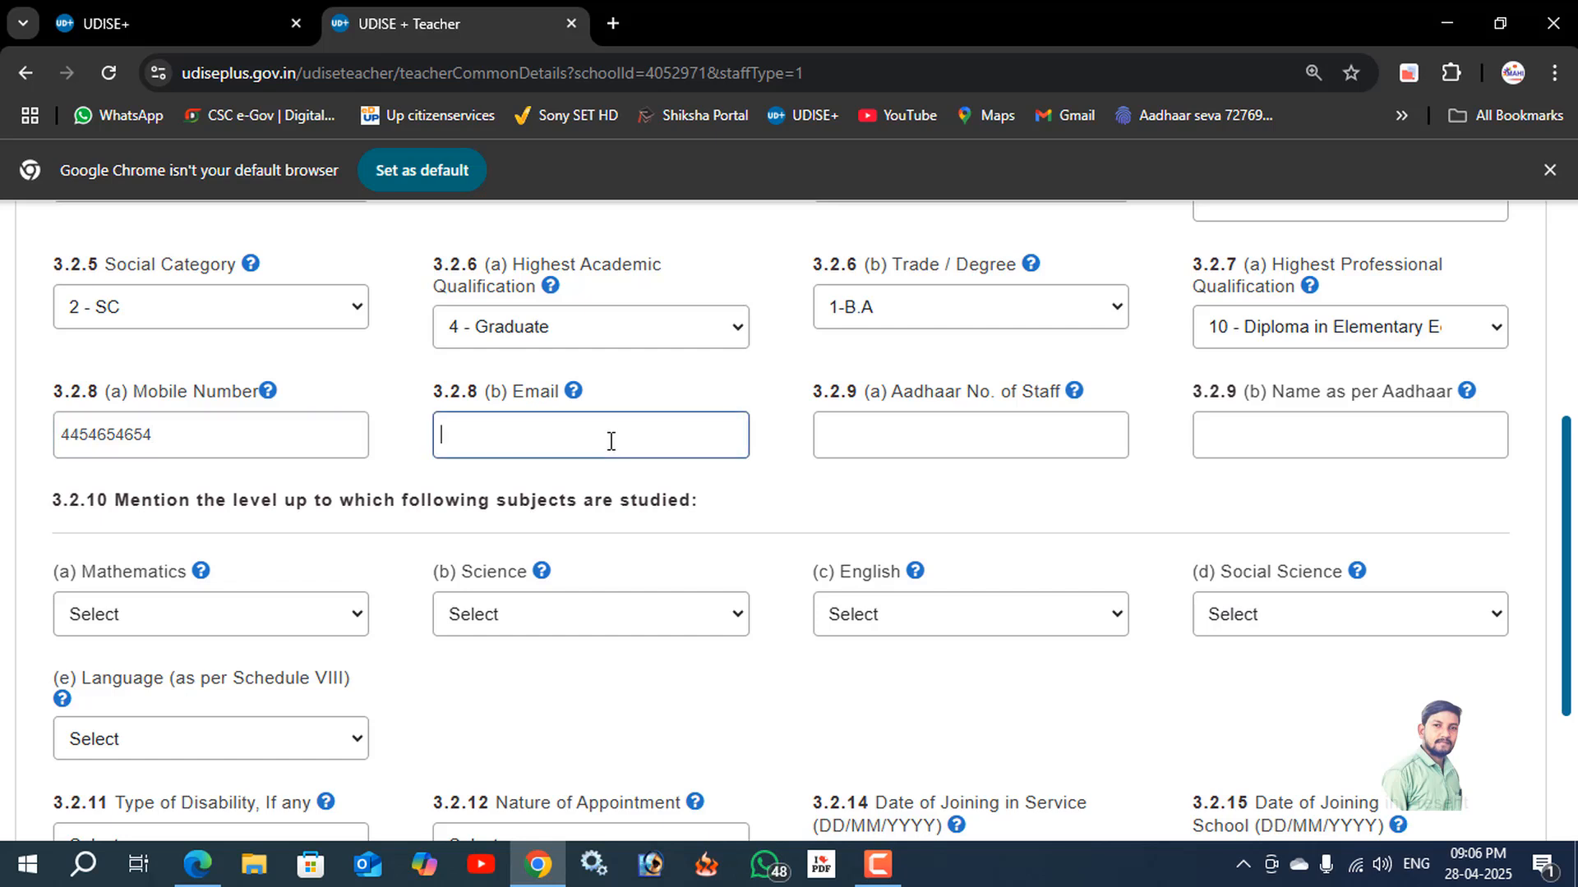
text(gfhfhfg)
Enter the staff member's Aadhaar number and the name as per Aadhaar.
click(884, 436)
text(646566)
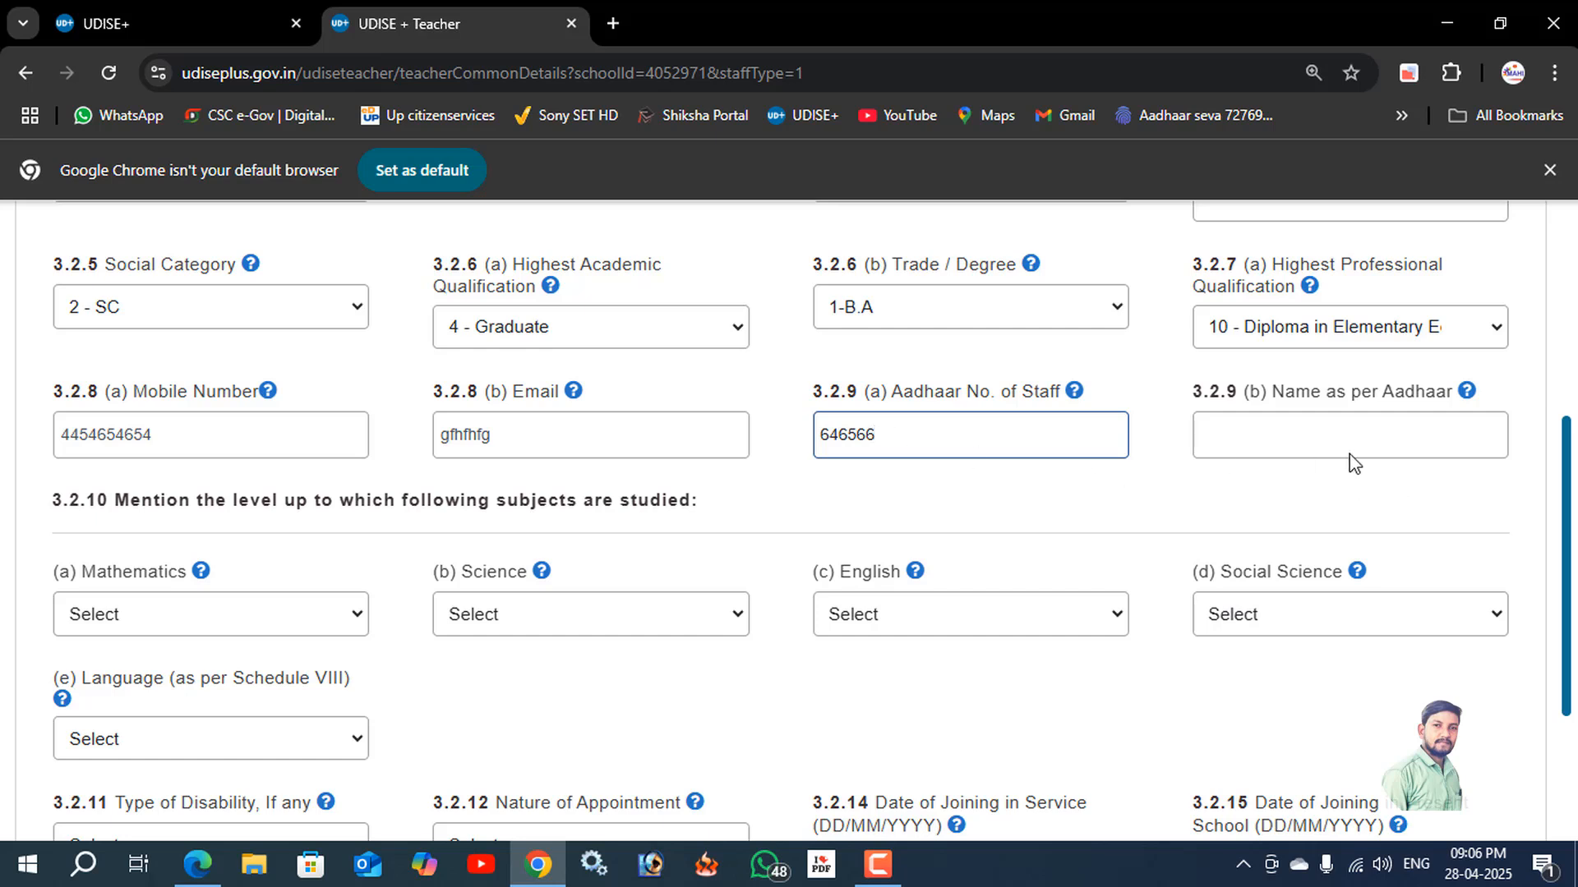
click(1310, 436)
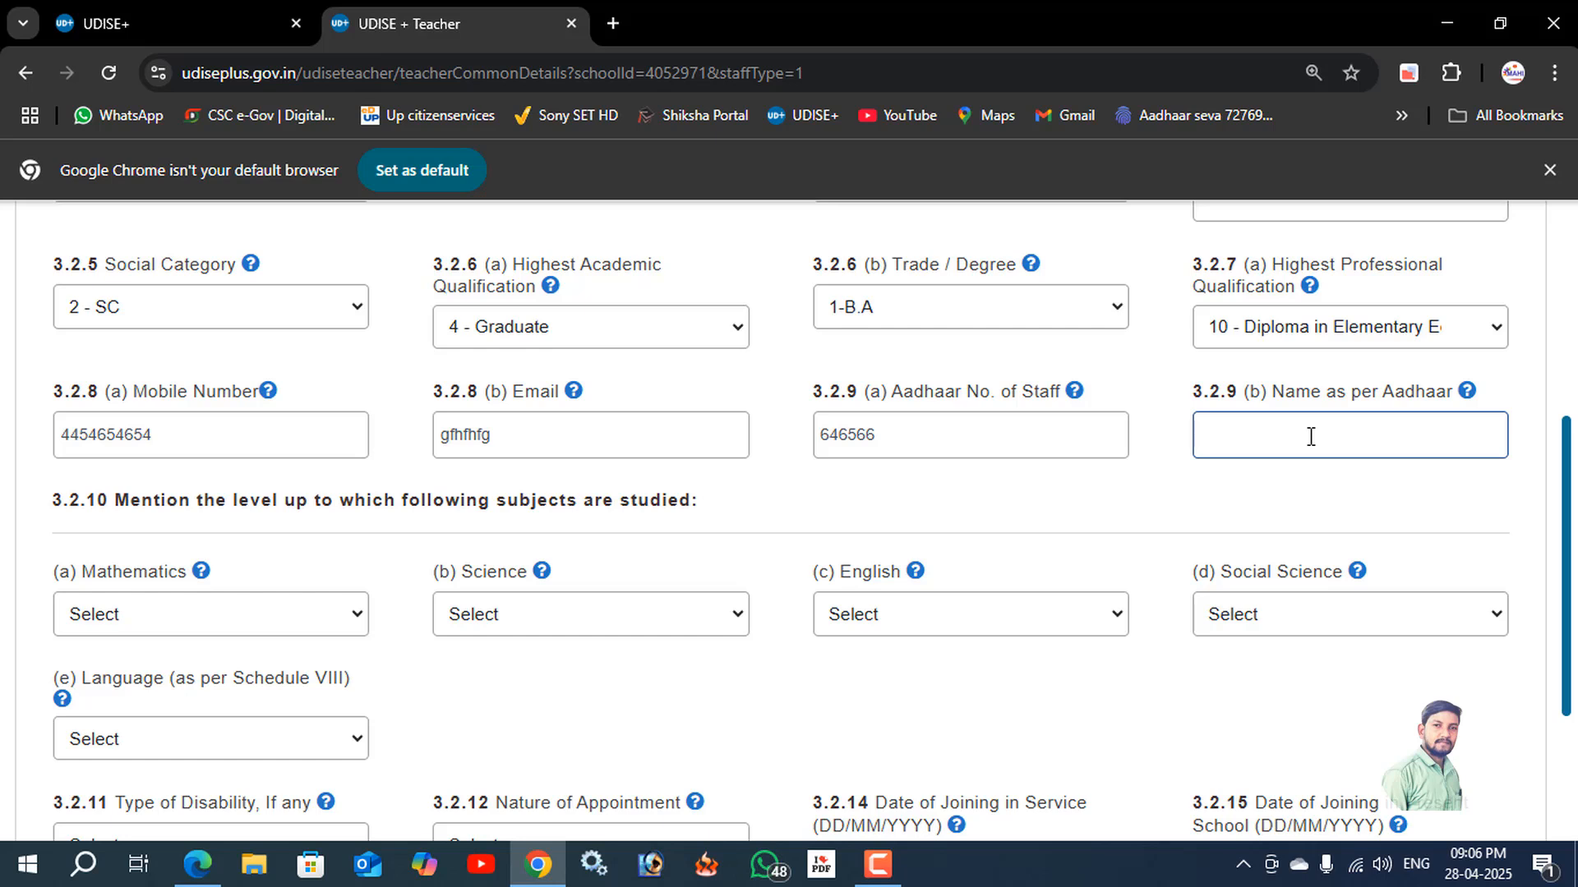
text(ASSAS)
Set the level of study to 2 - Secondary for both Mathematics and Science.
scroll(222, 542, down, 3)
scroll(214, 517, up, 1)
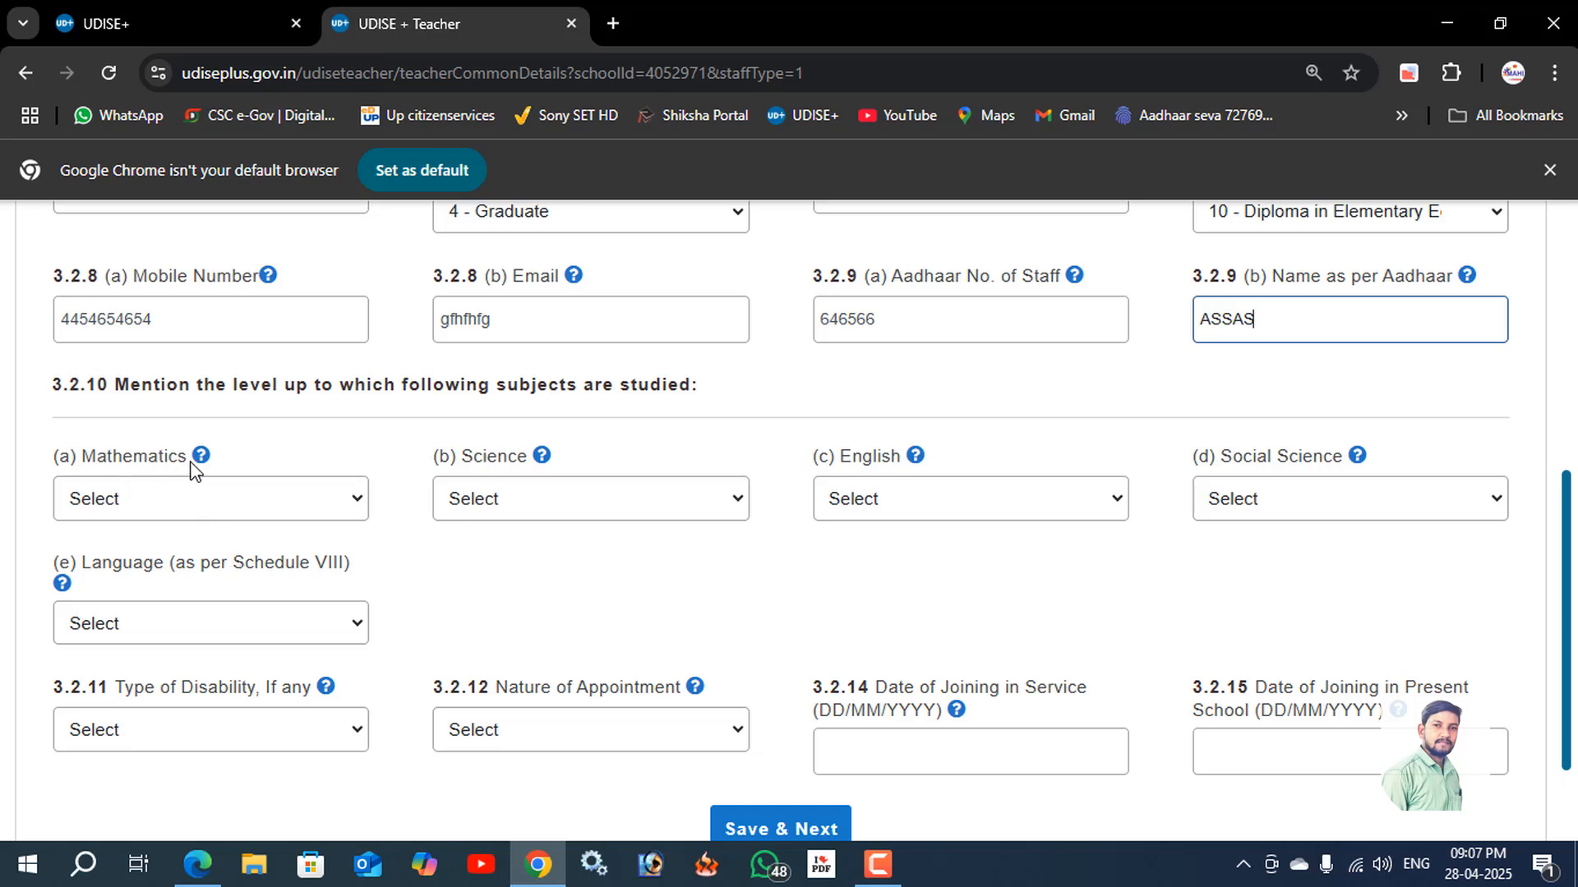
click(187, 503)
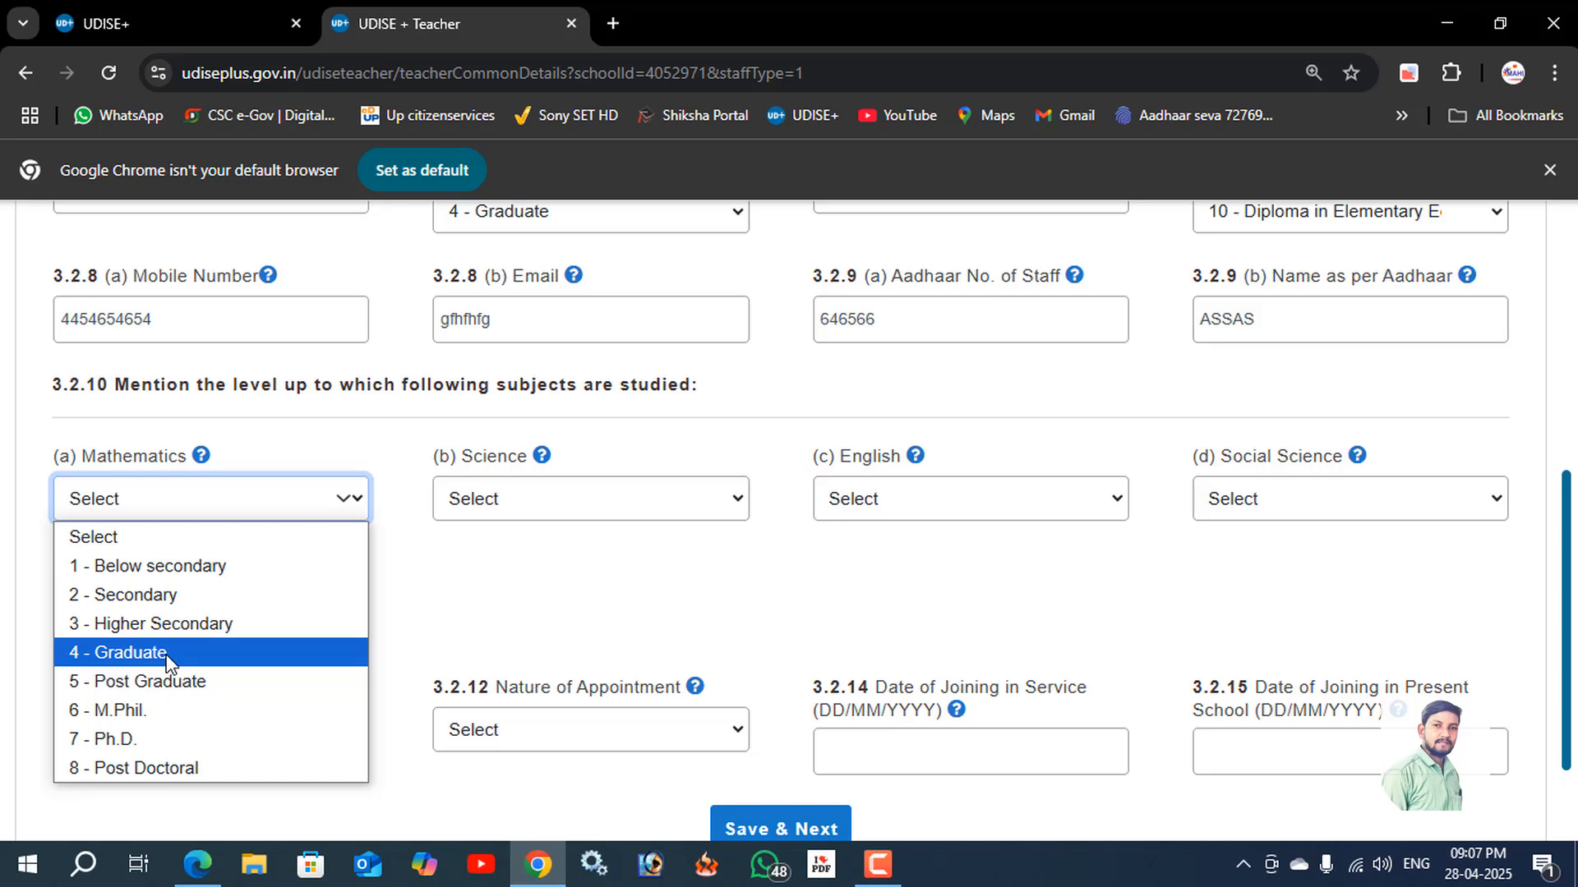
click(497, 499)
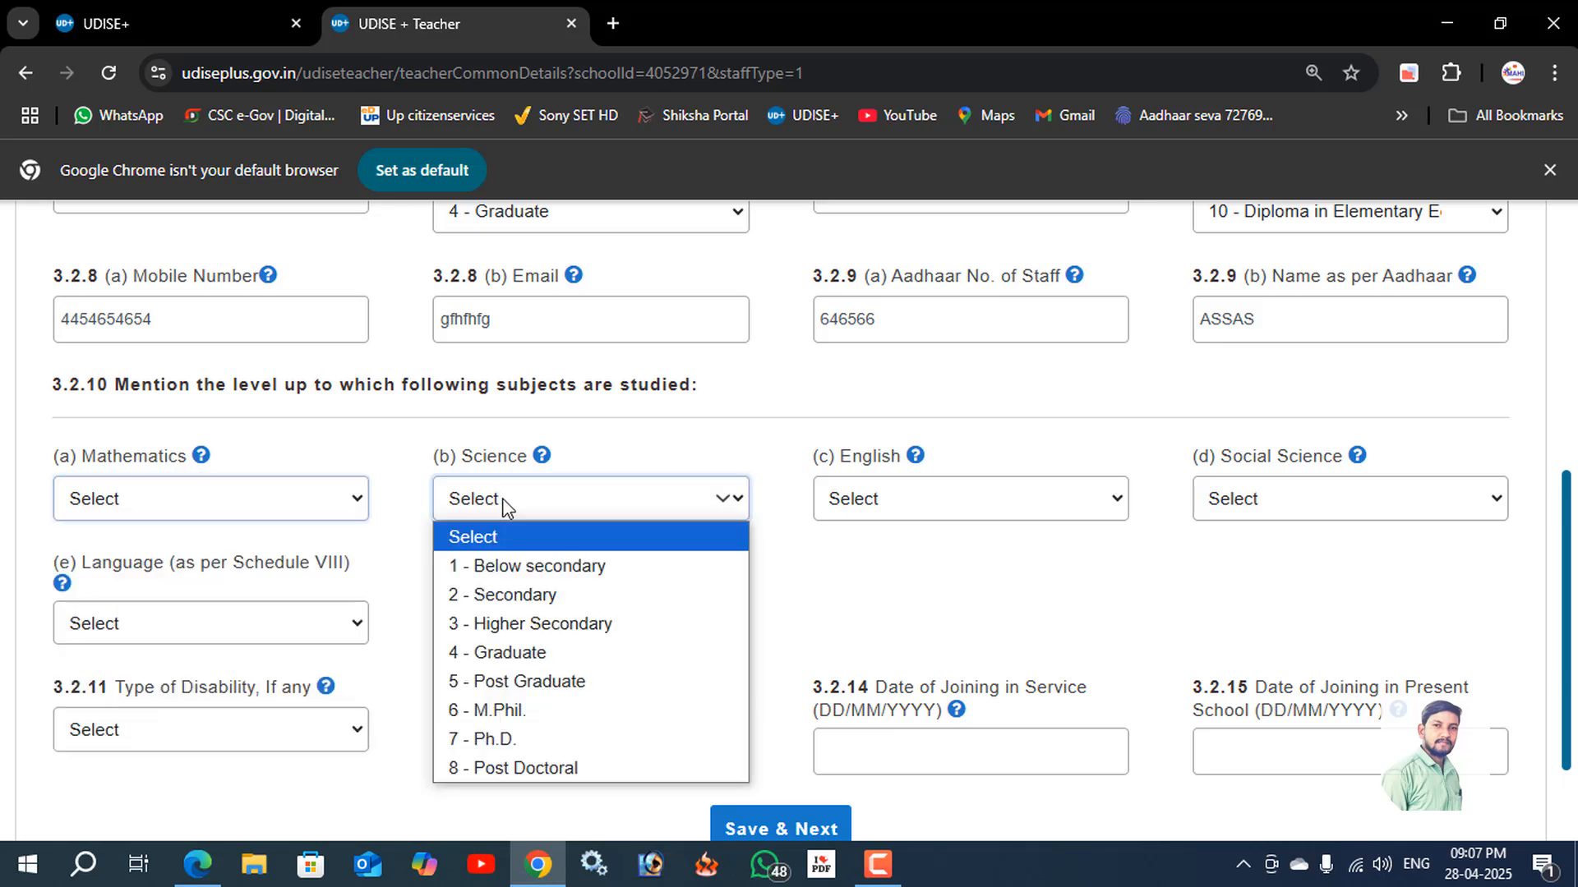
click(559, 595)
click(176, 493)
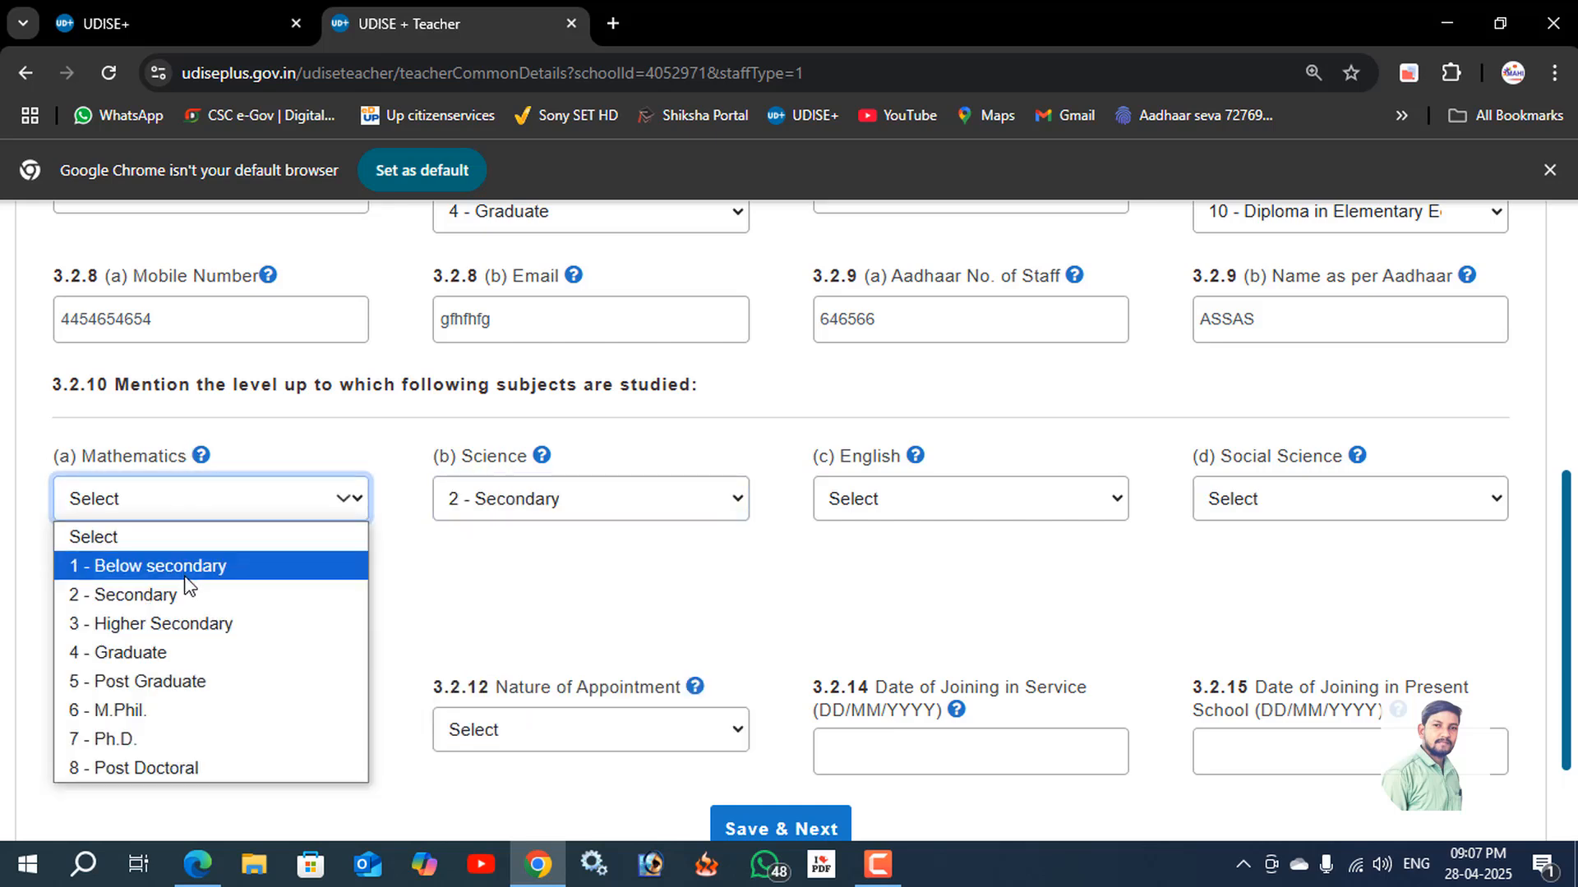
click(123, 595)
Set the level of study to 4 - Graduate for English and 2 - Secondary for Social Science.
click(894, 509)
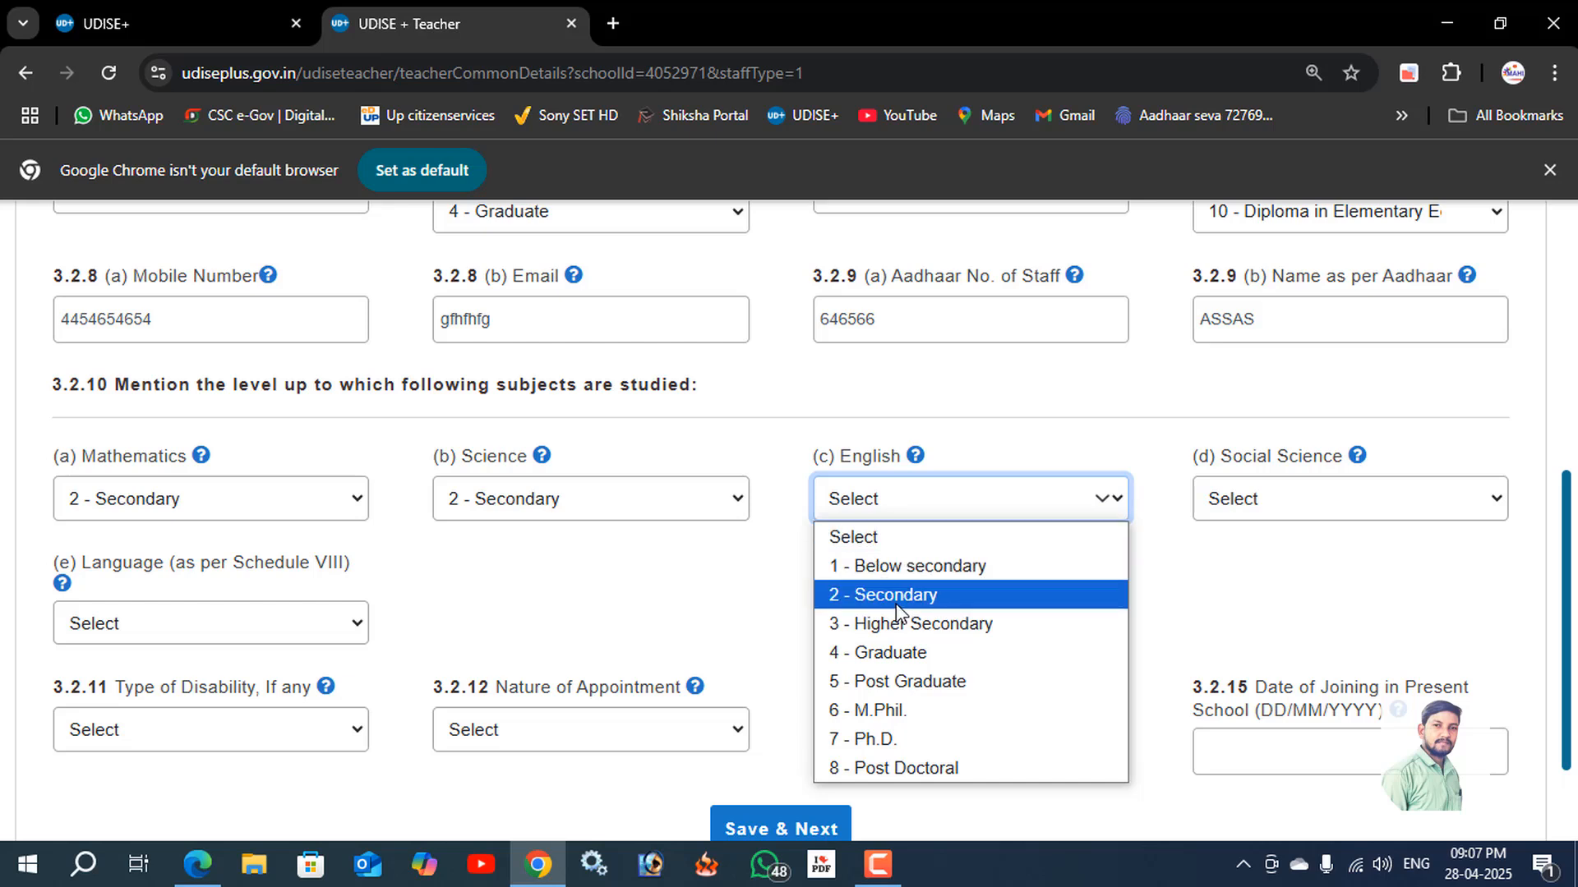
click(895, 600)
click(920, 509)
click(919, 650)
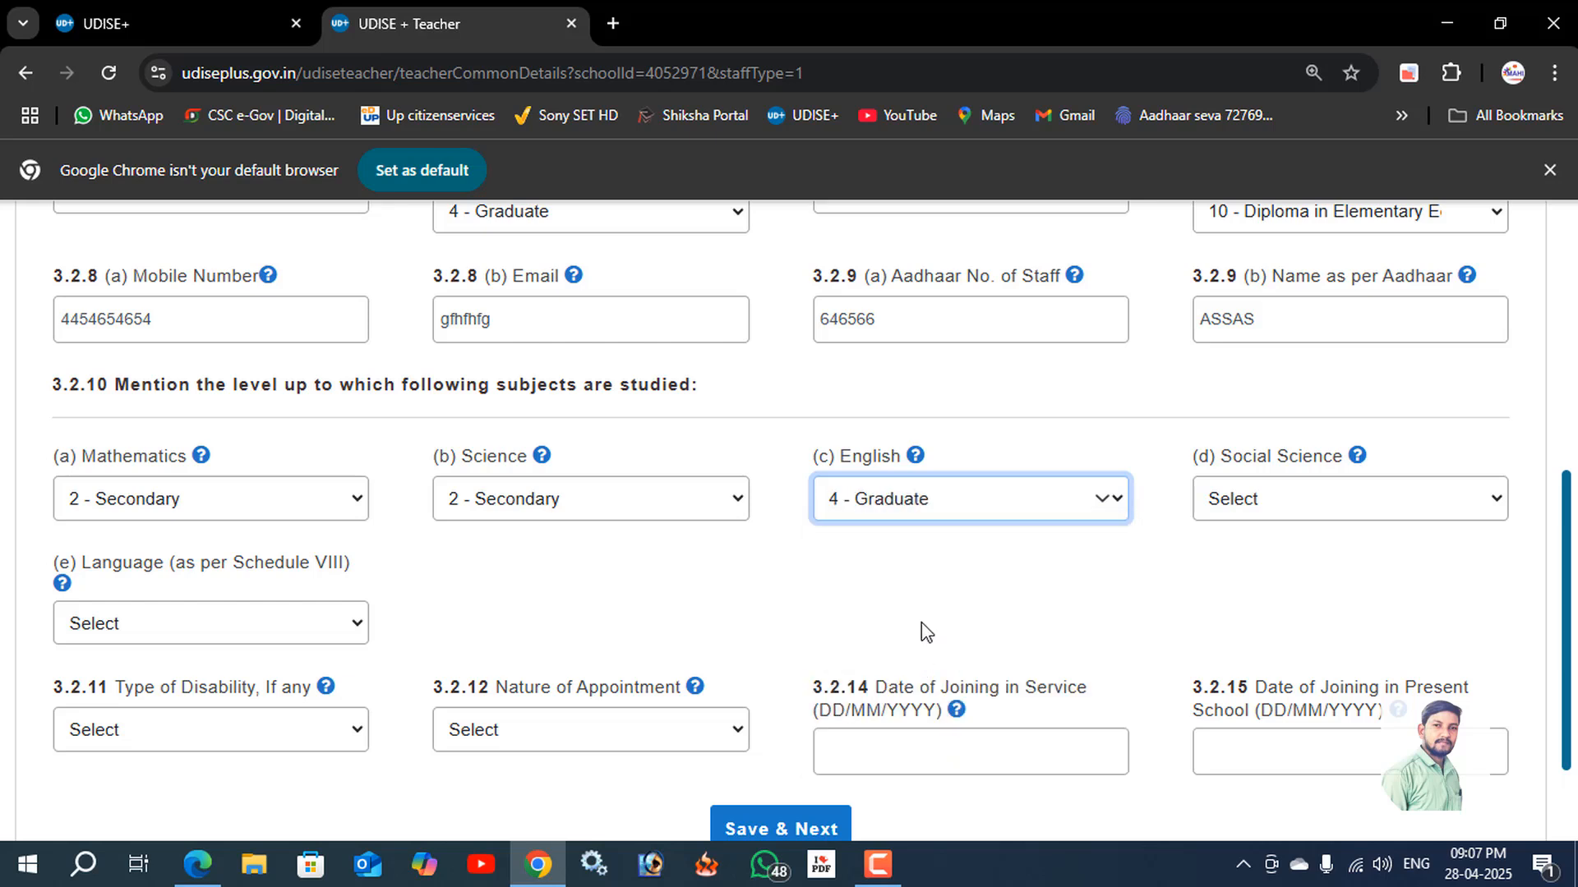
click(924, 503)
click(928, 655)
click(1255, 503)
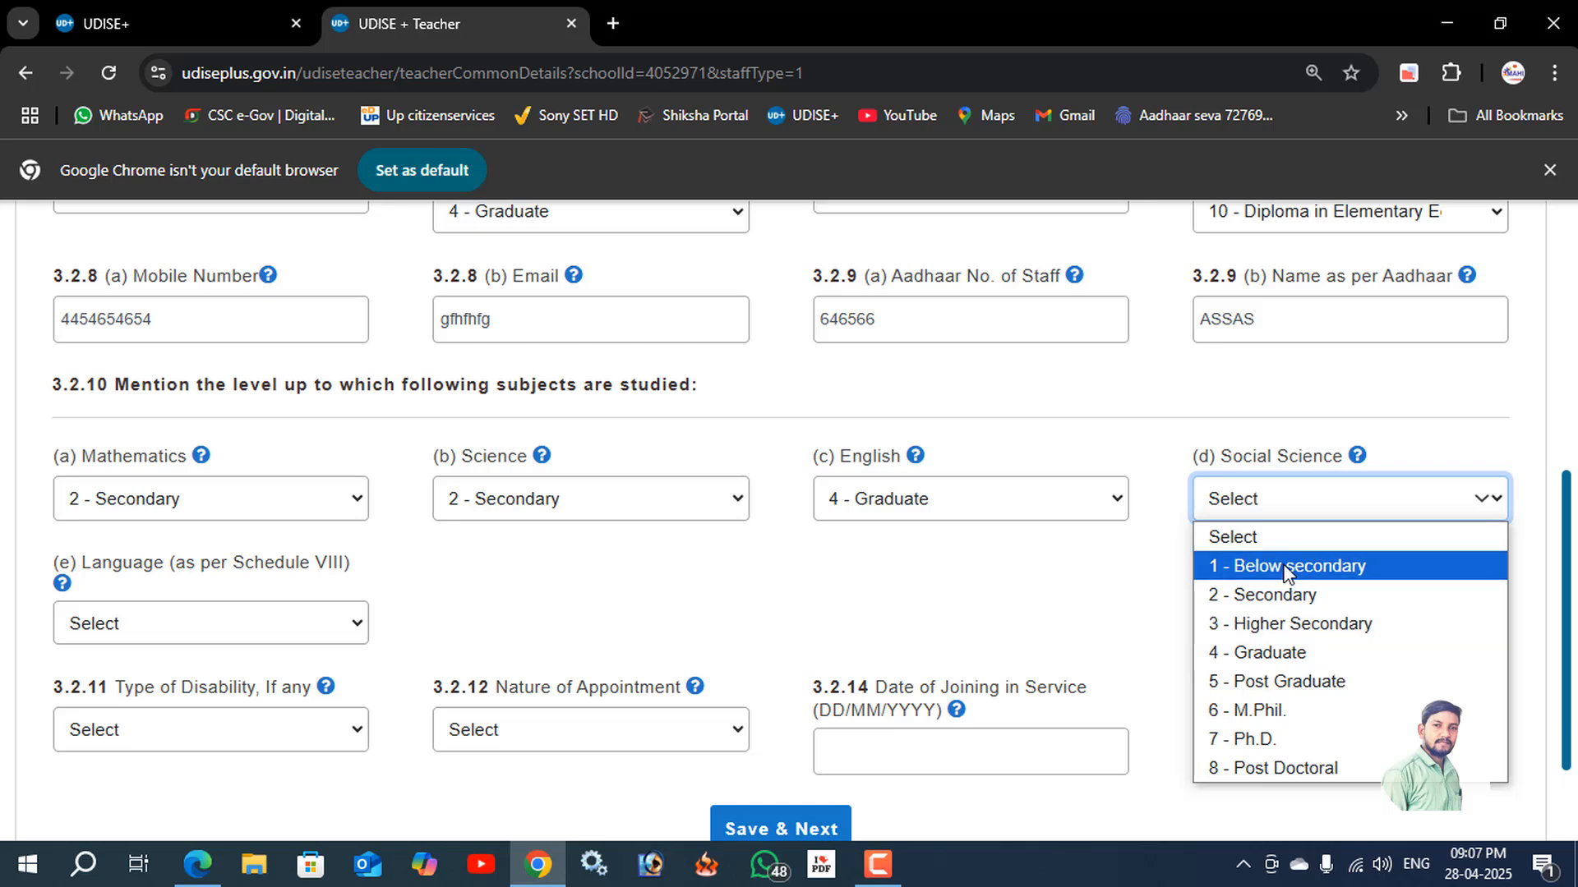
click(1290, 597)
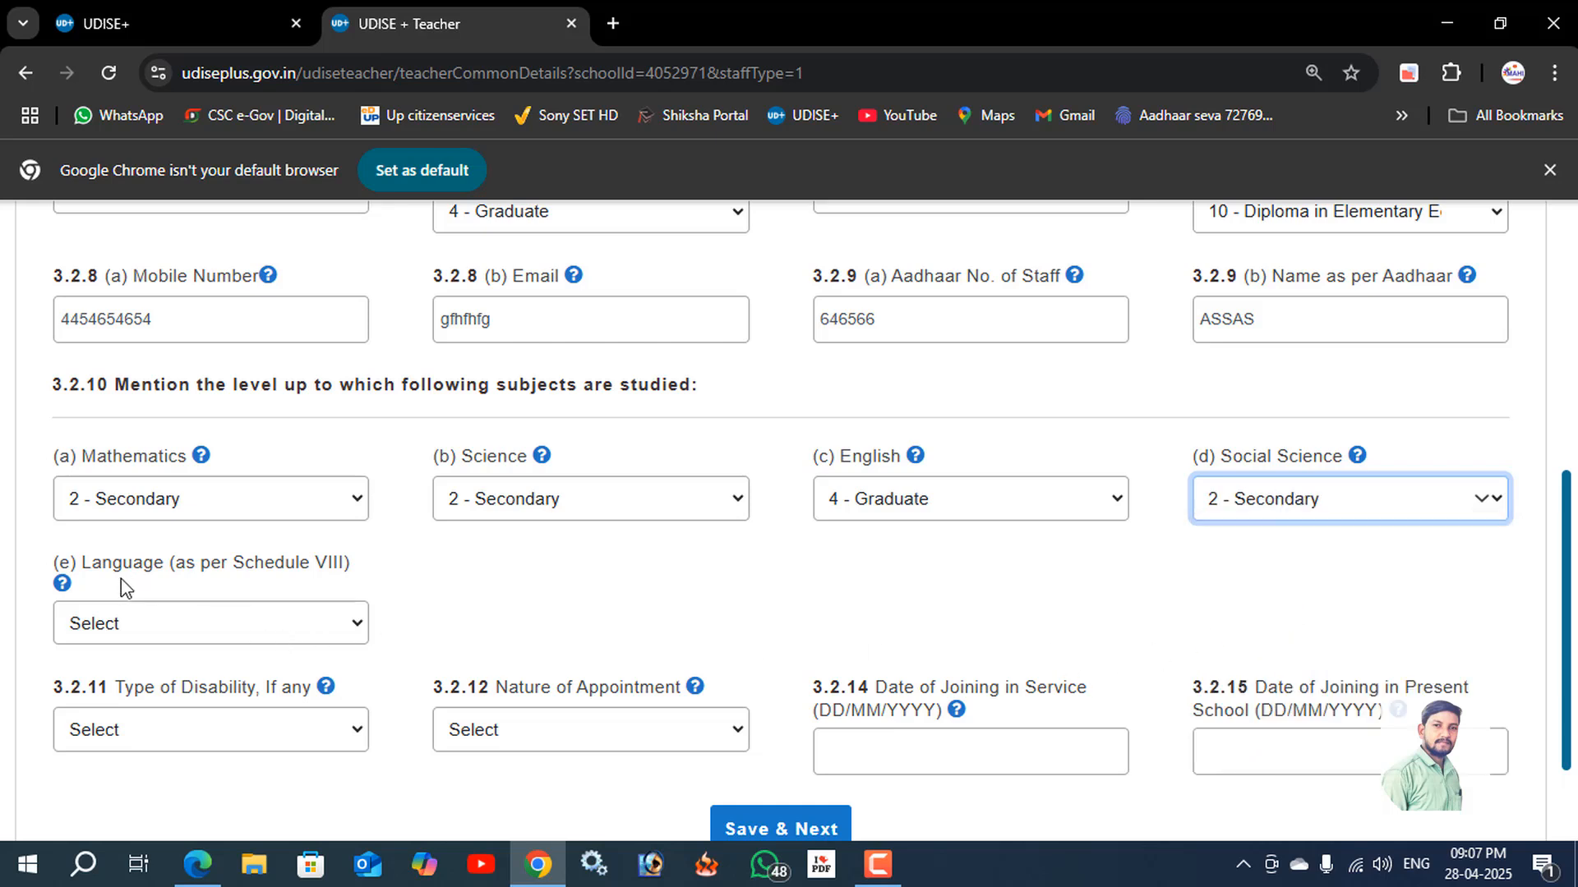
Set the level of study for Language (as per Schedule VIII) to 4 - Graduate.
drag(176, 567, 310, 577)
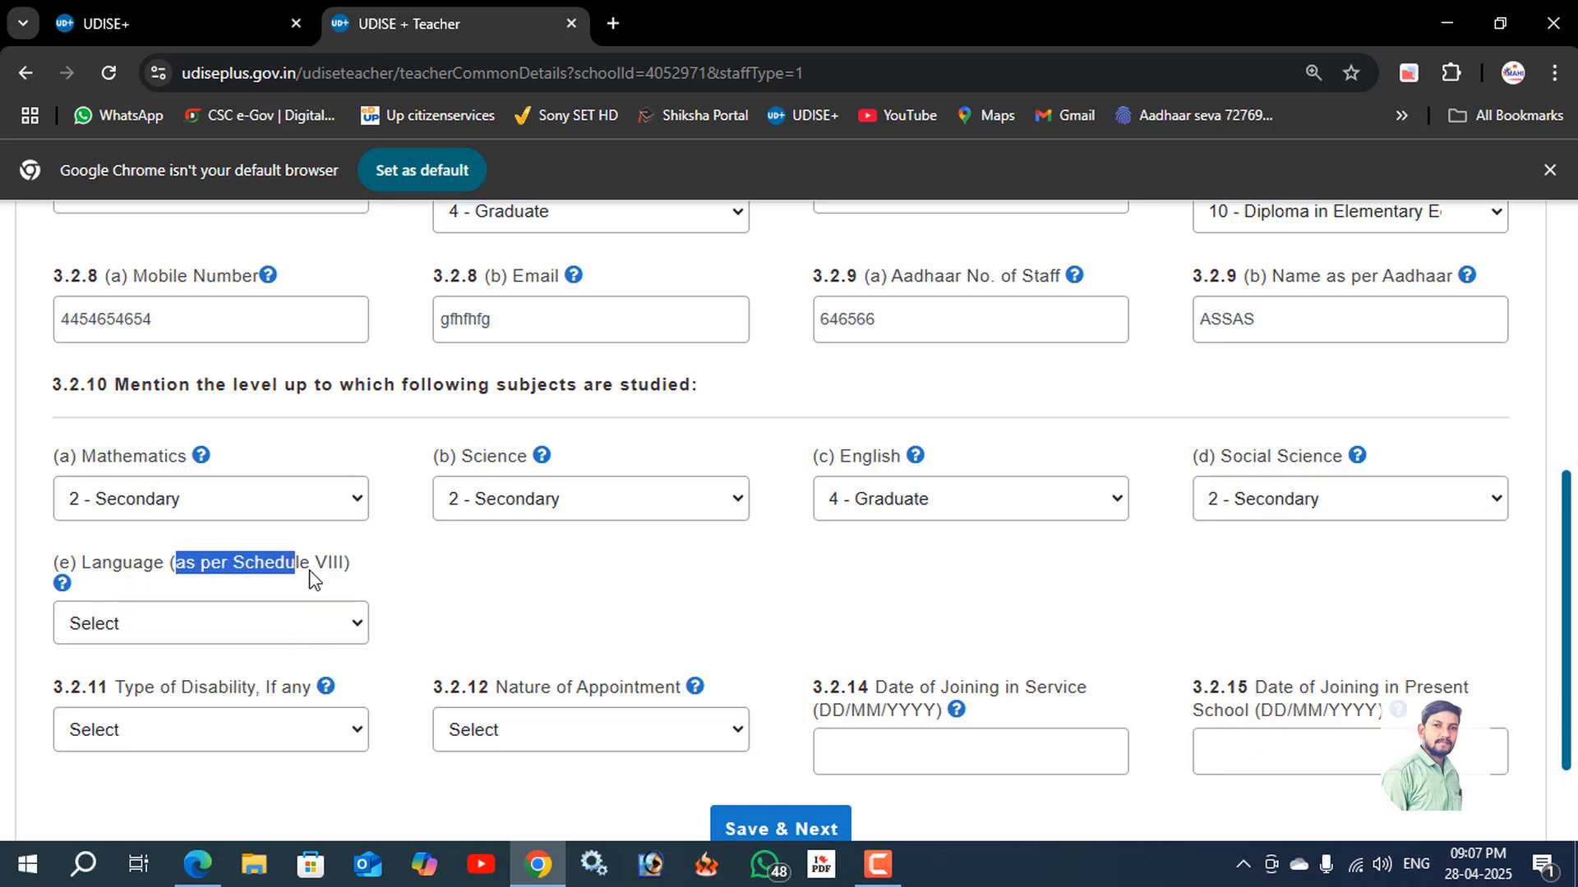
click(275, 638)
click(177, 481)
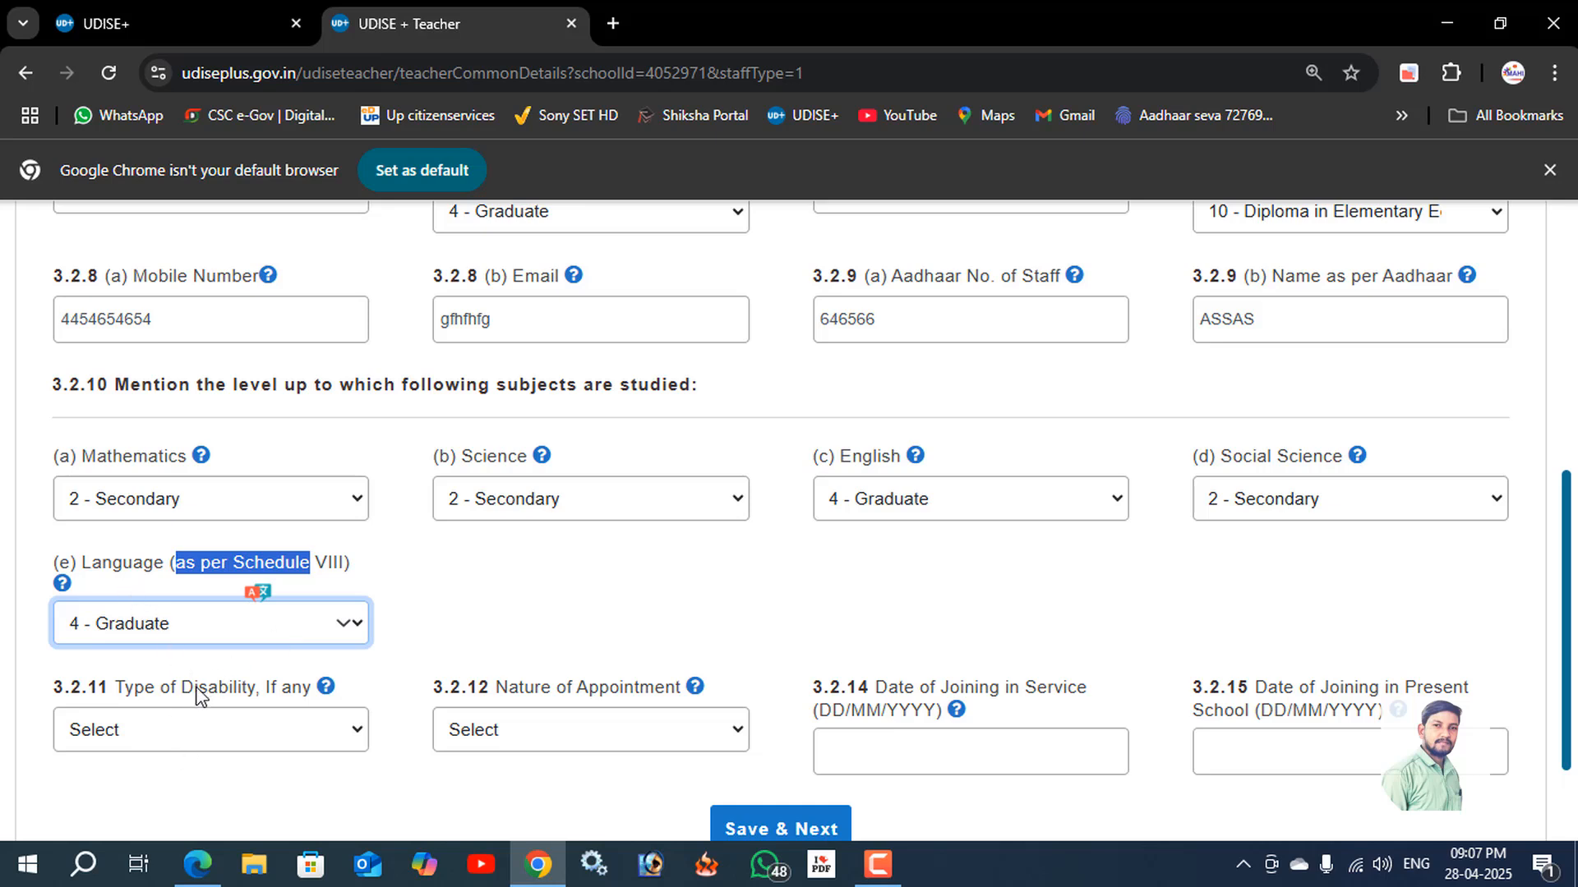
click(450, 631)
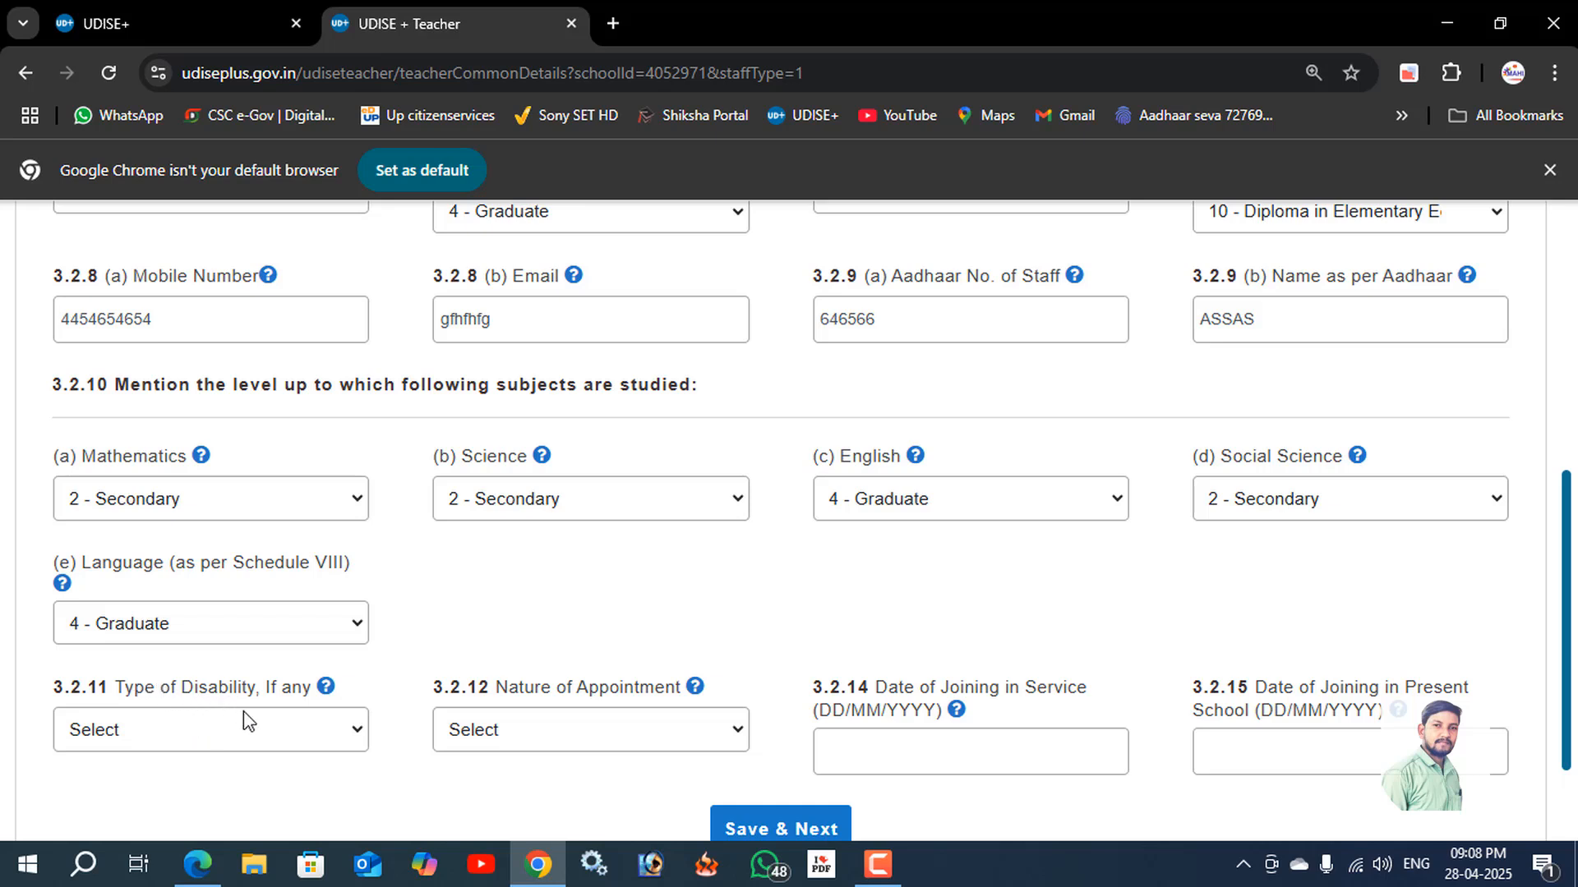
Set the type of disability to 1 - Not Applicable and the nature of appointment to 3 - Guest Faculty /Part-Time.
click(250, 730)
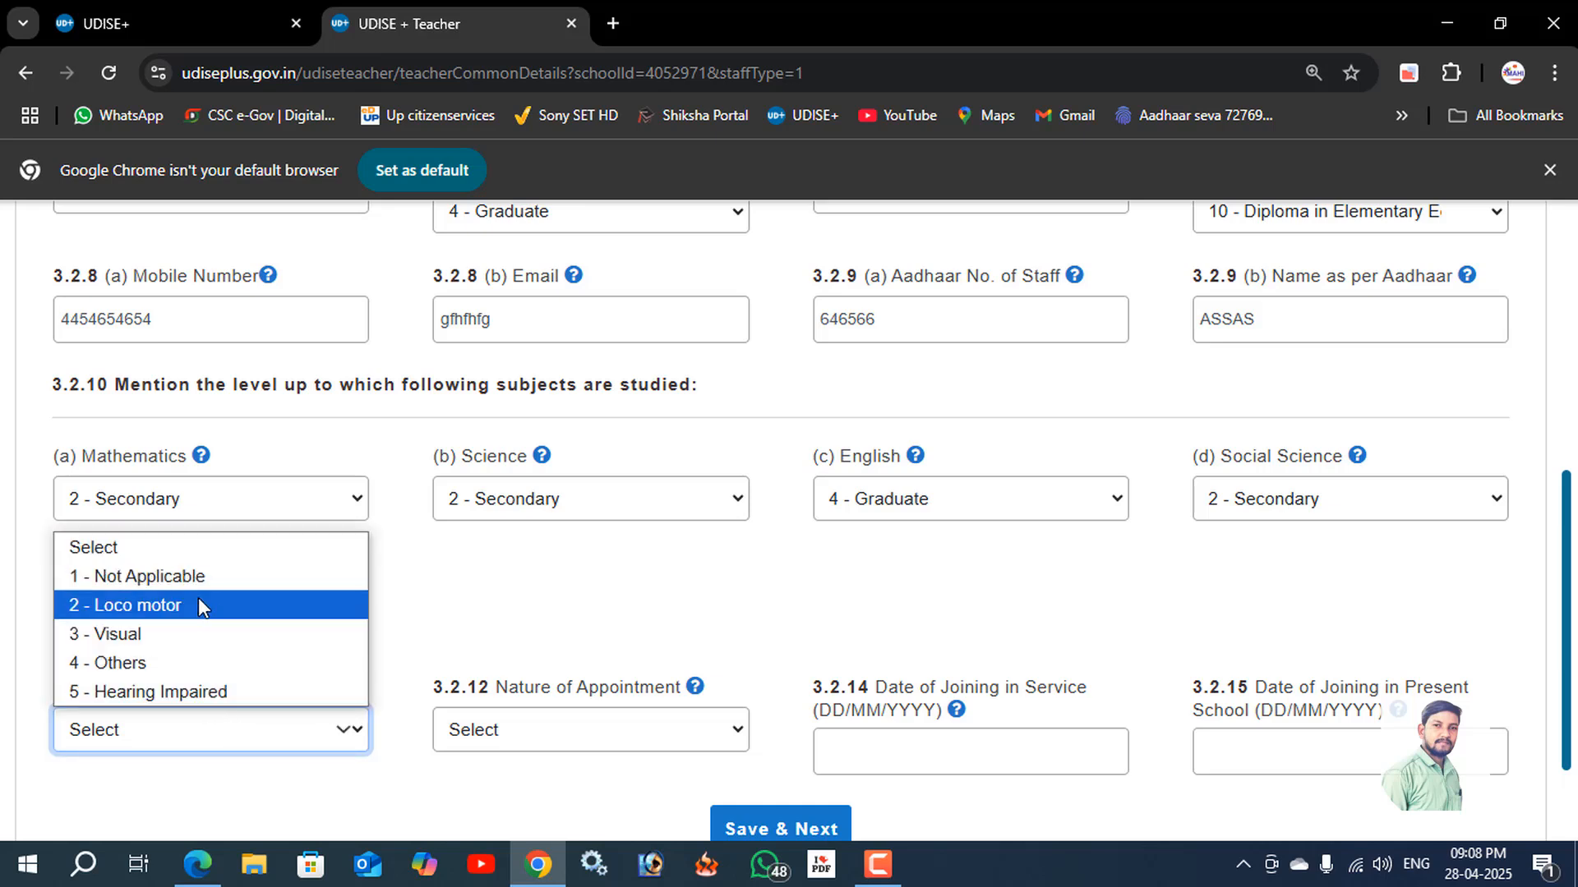
click(166, 577)
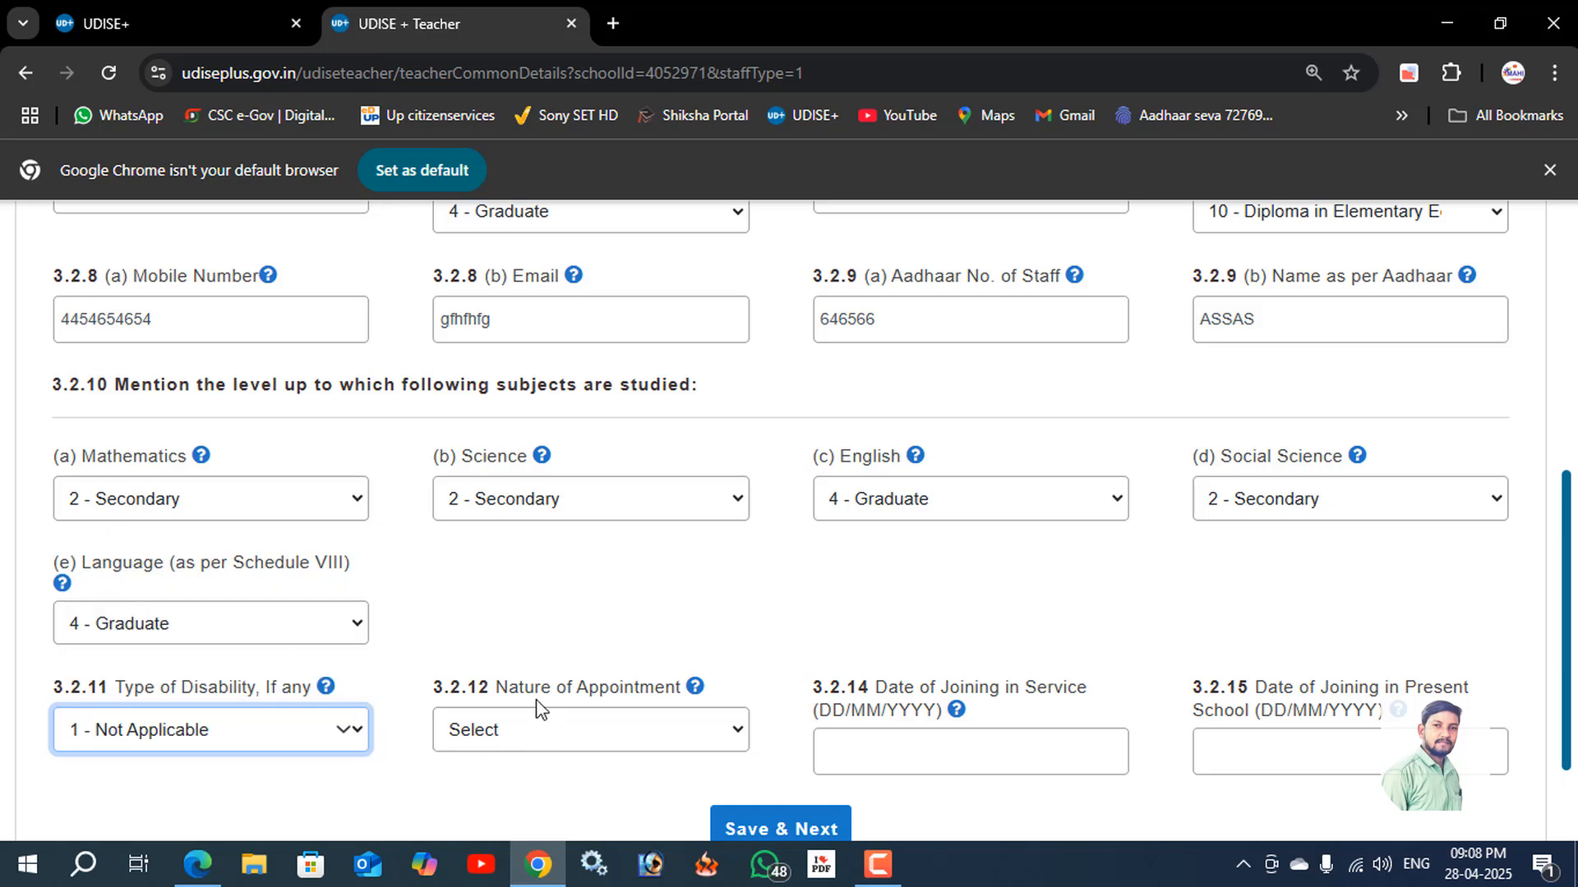
click(608, 745)
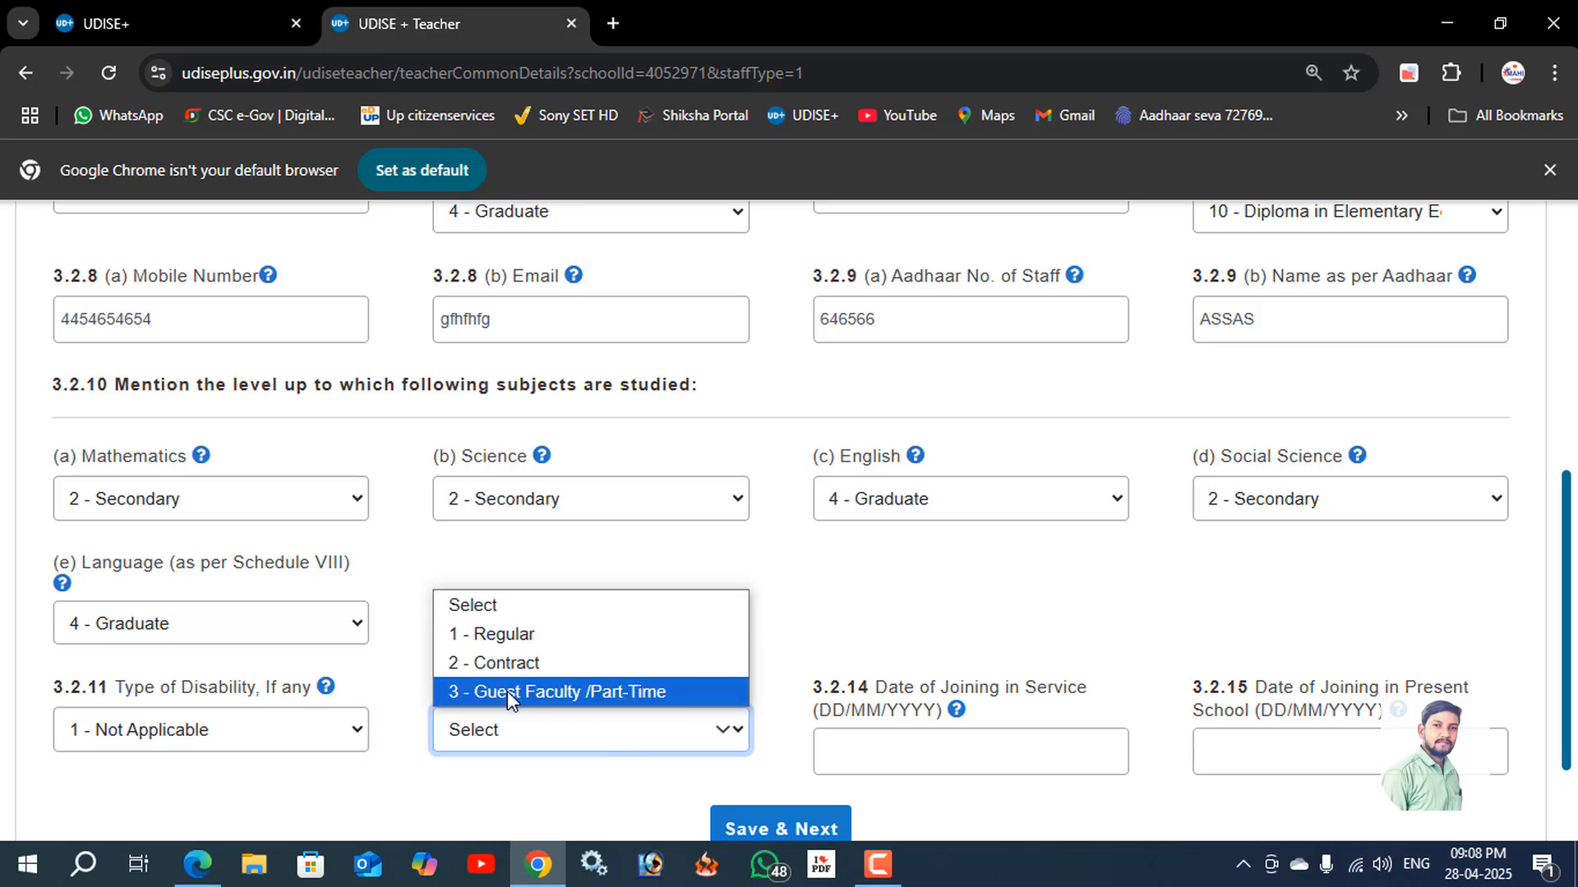
click(600, 695)
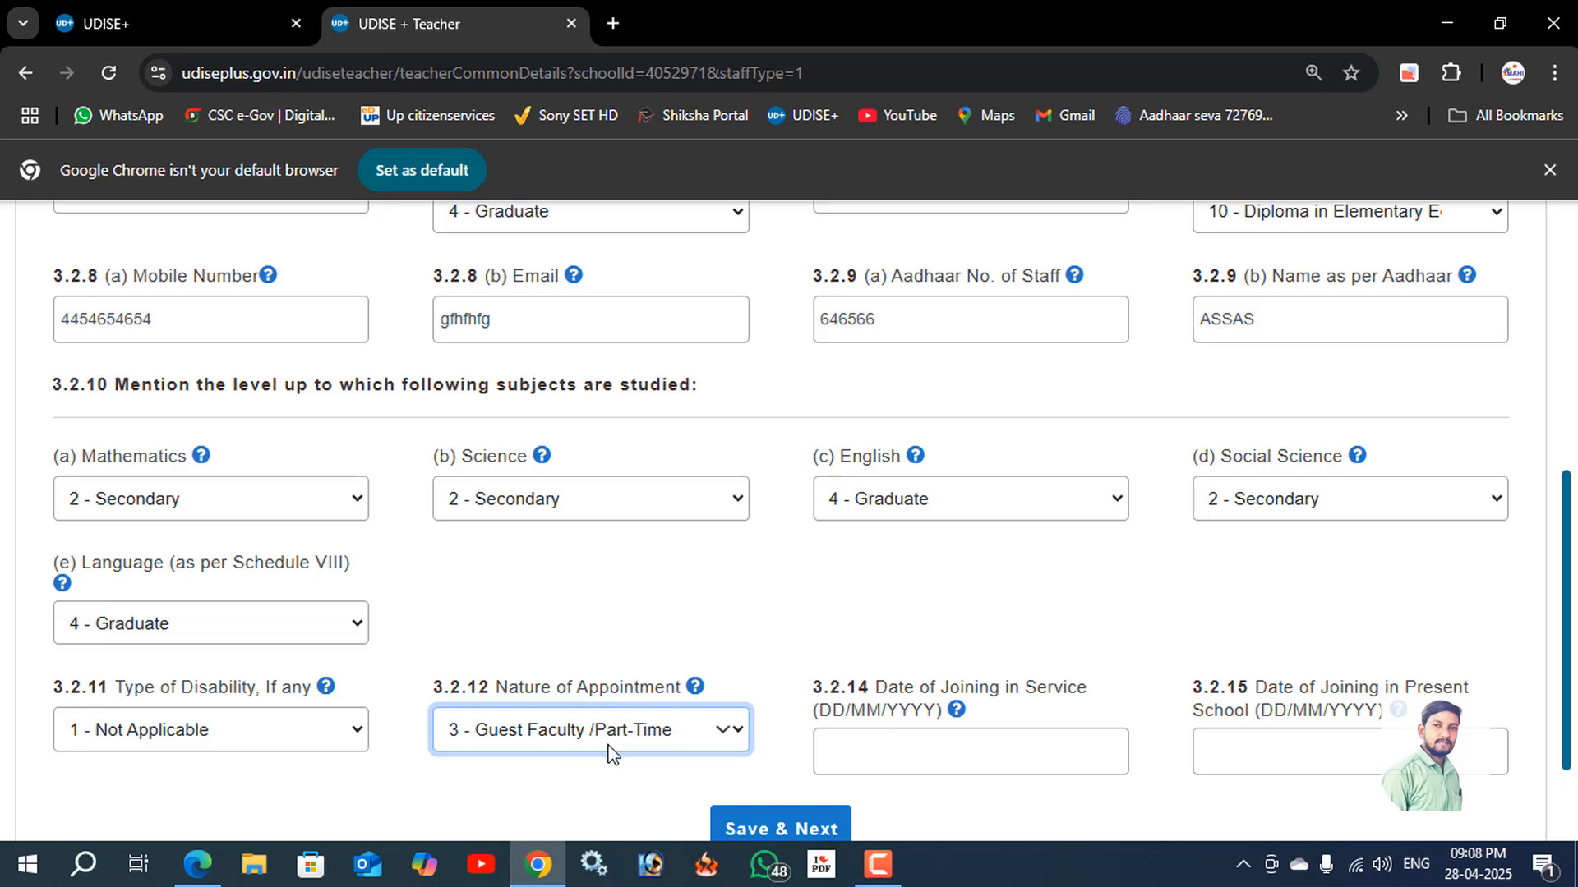
Set the date of joining in service to 19/04/2016 and the date of joining in the present school to 21/04/2025.
click(961, 752)
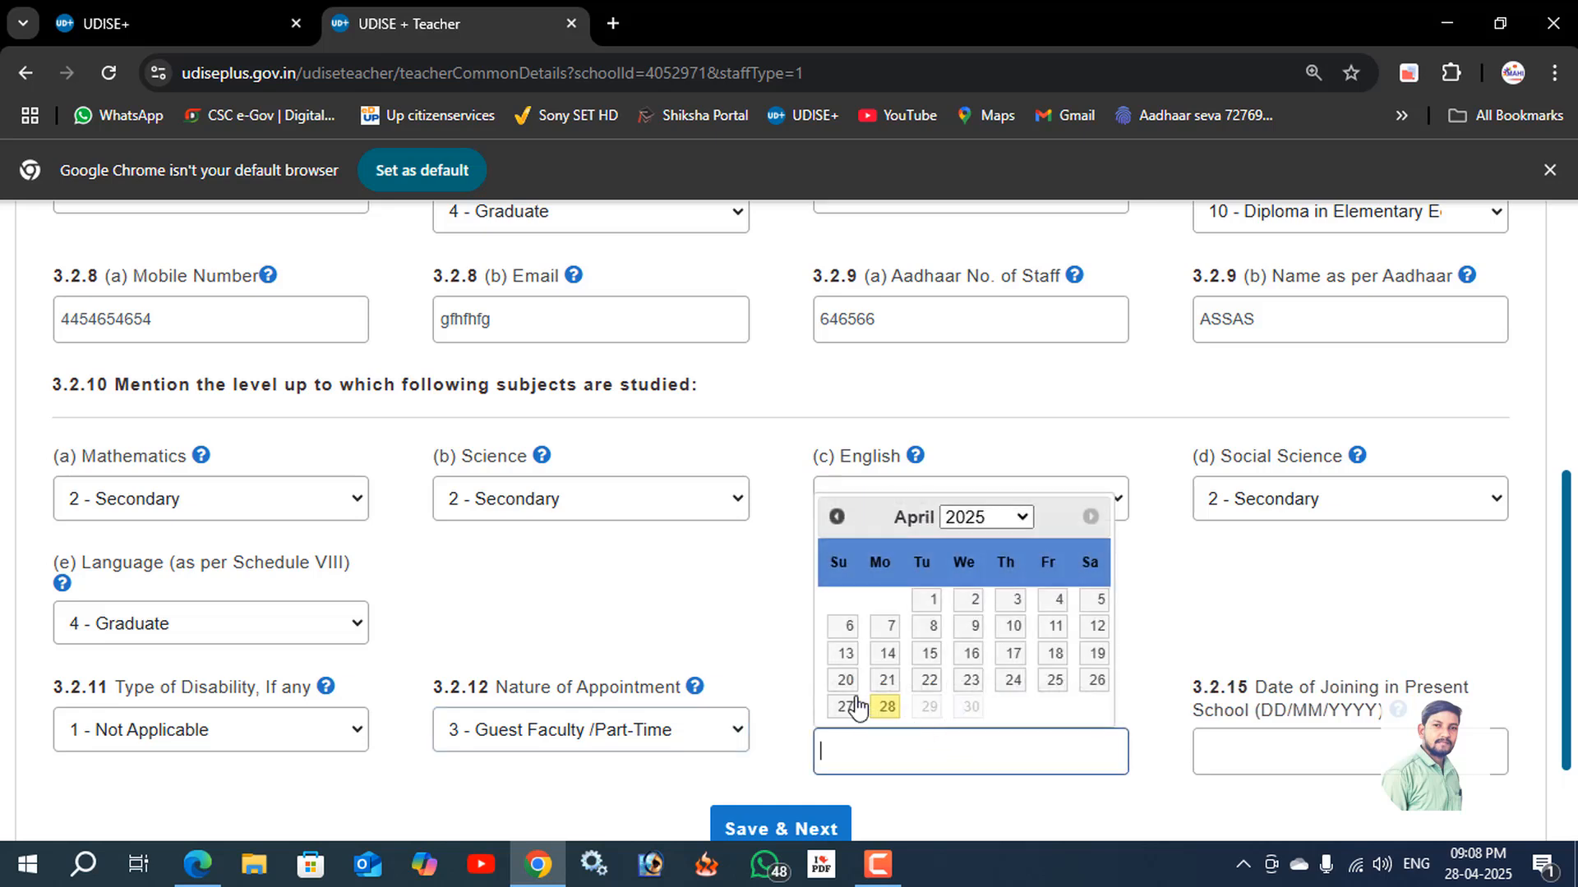
click(992, 516)
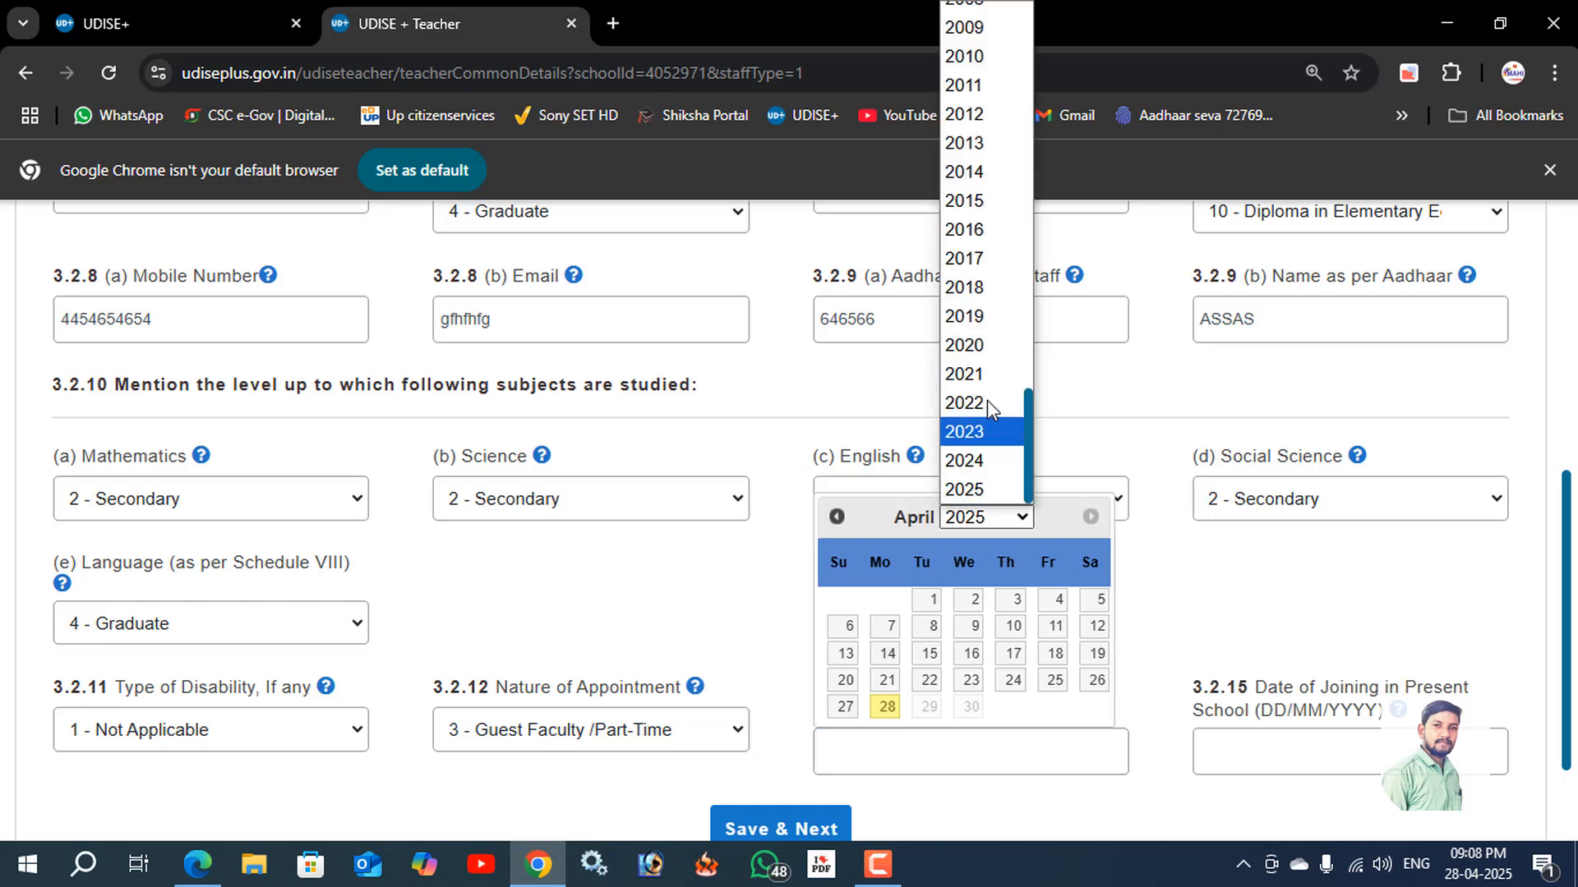
click(961, 230)
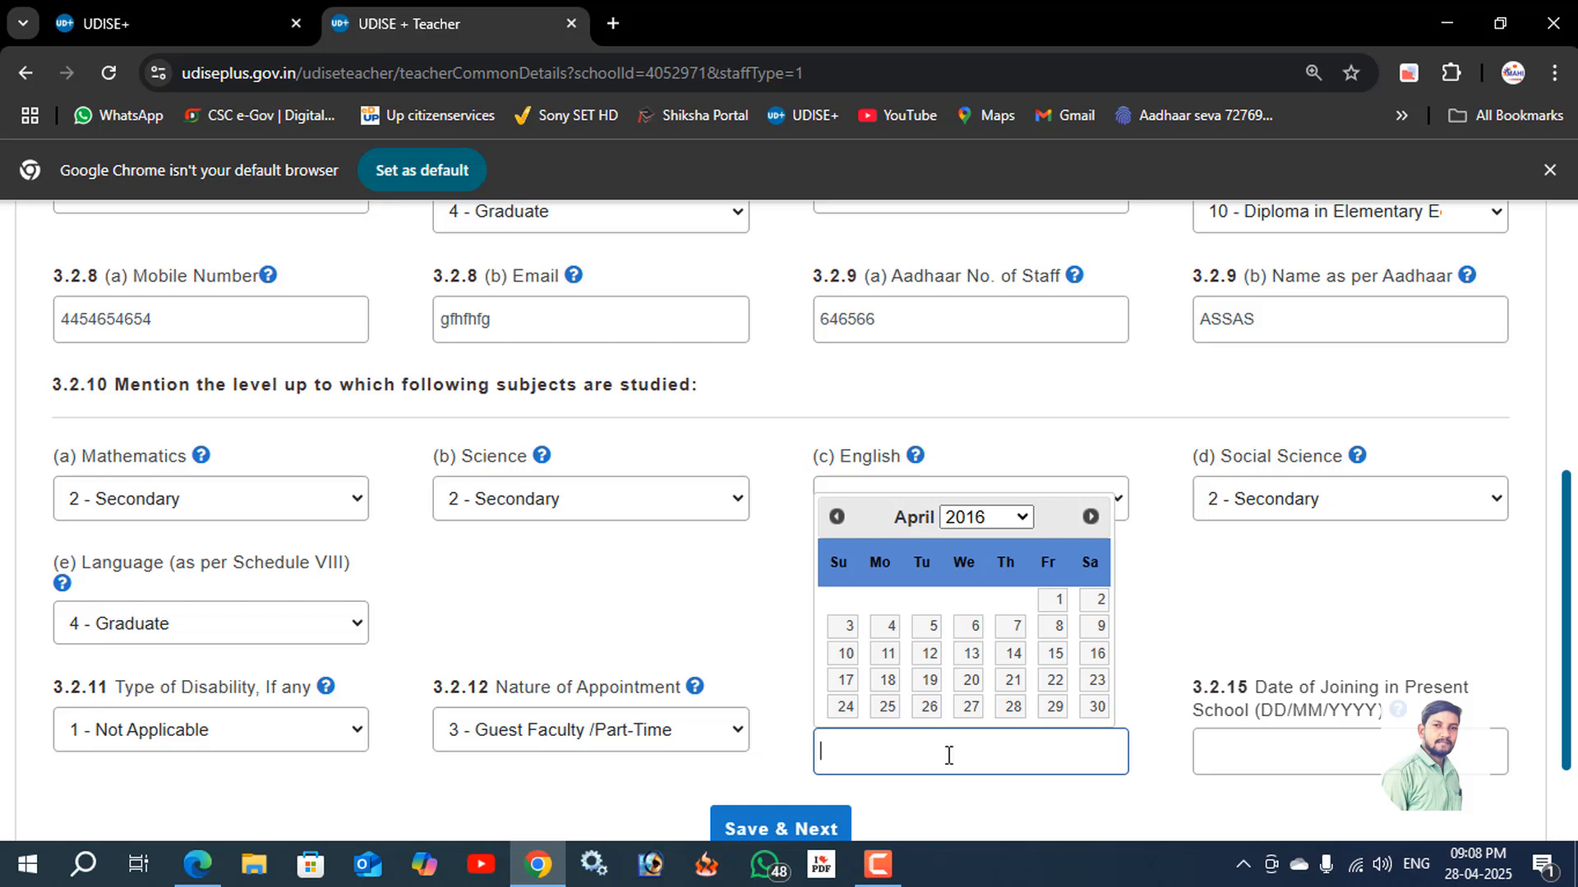
click(930, 679)
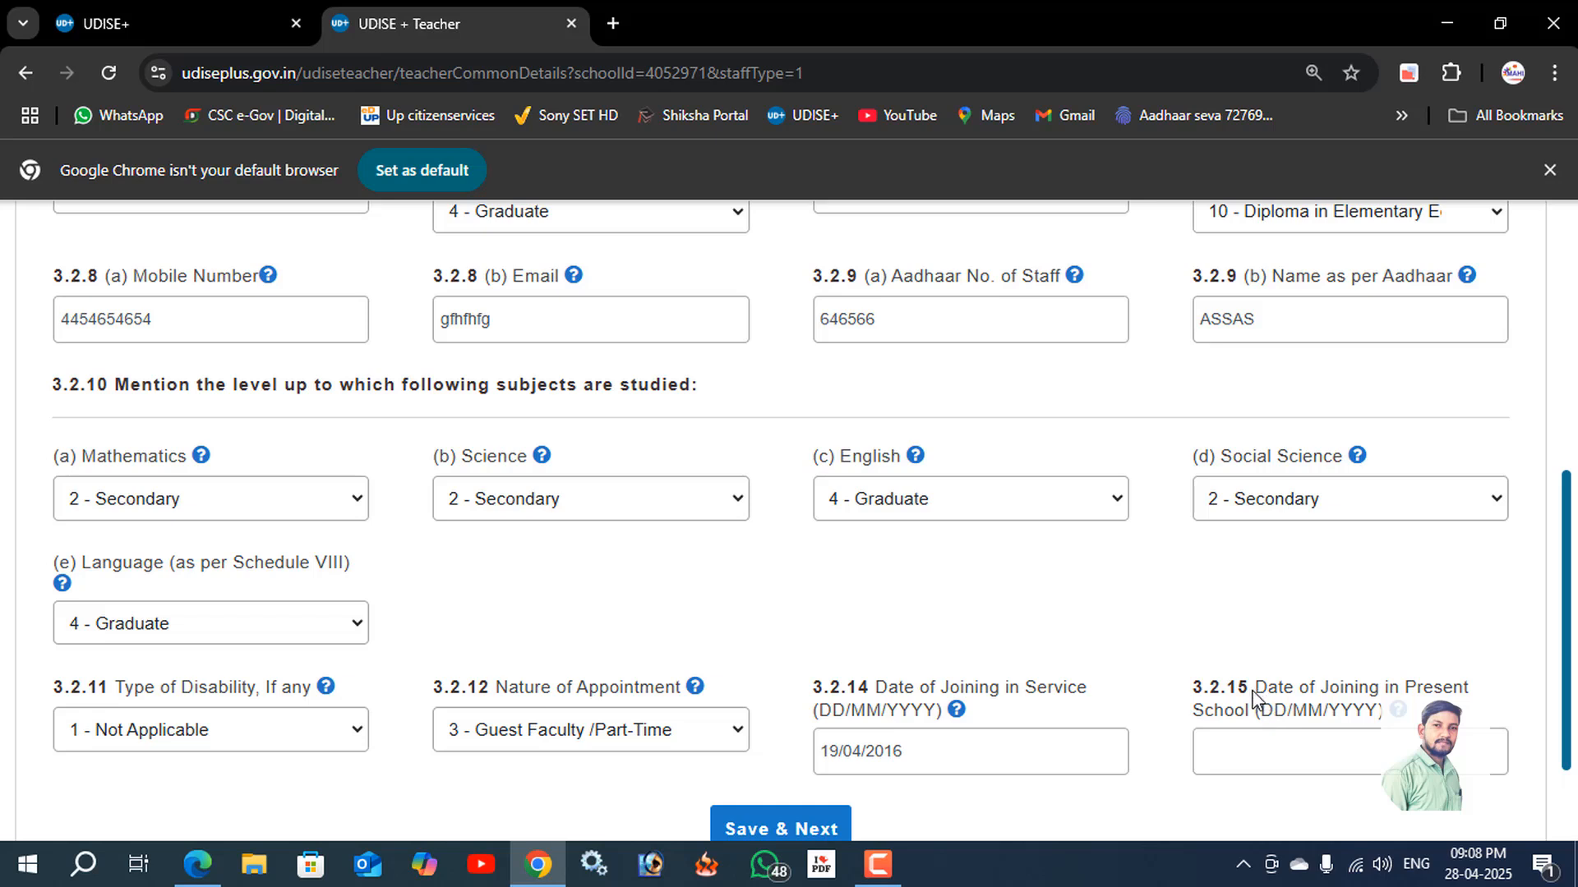
click(1266, 749)
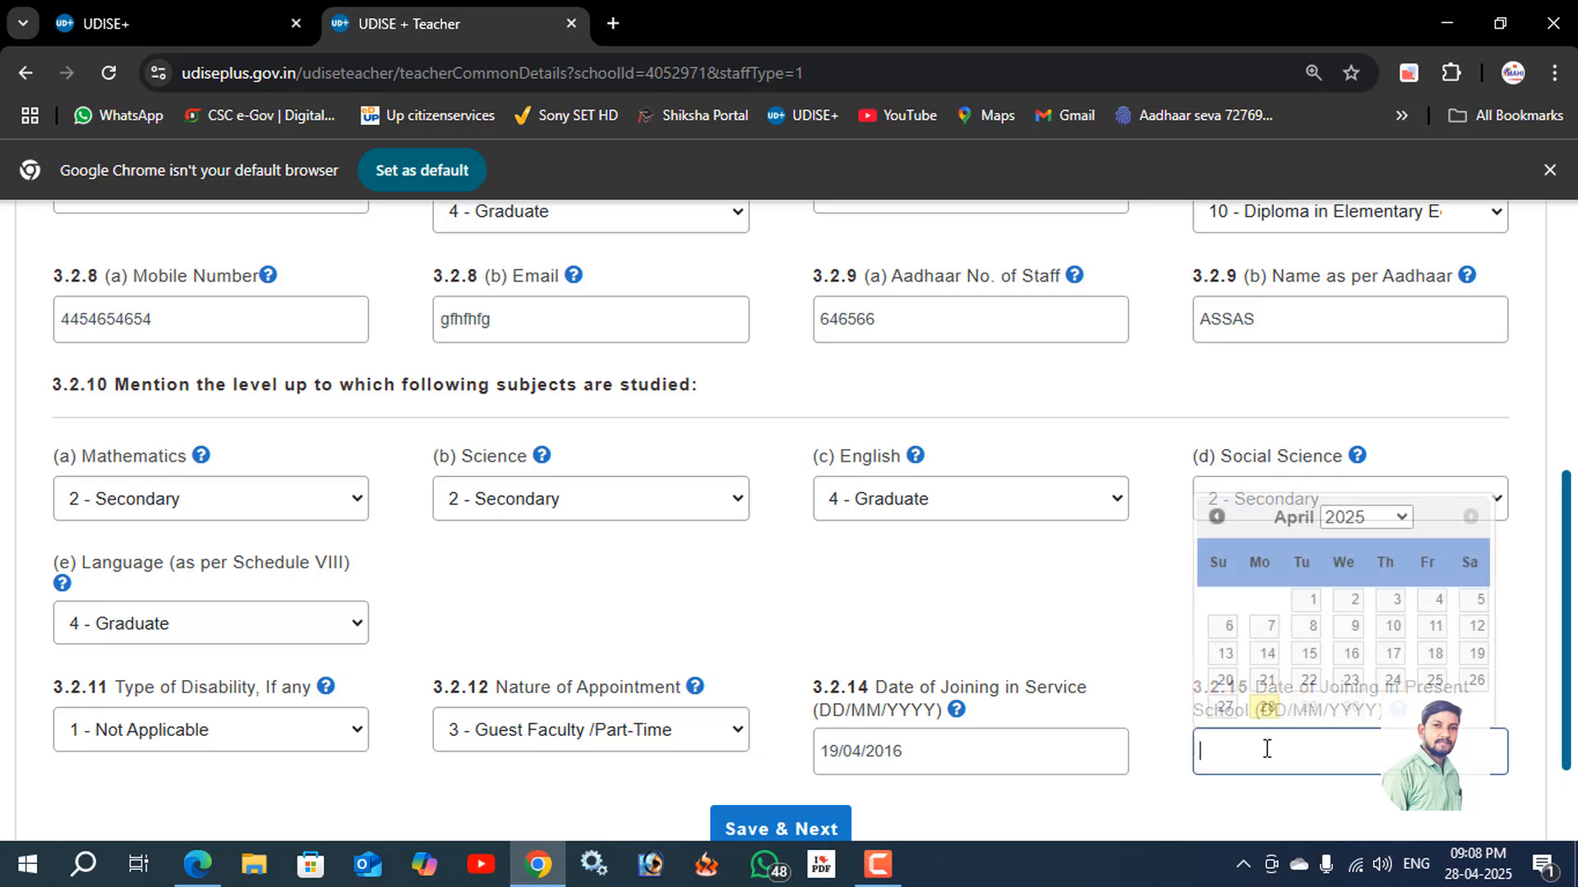
click(1266, 682)
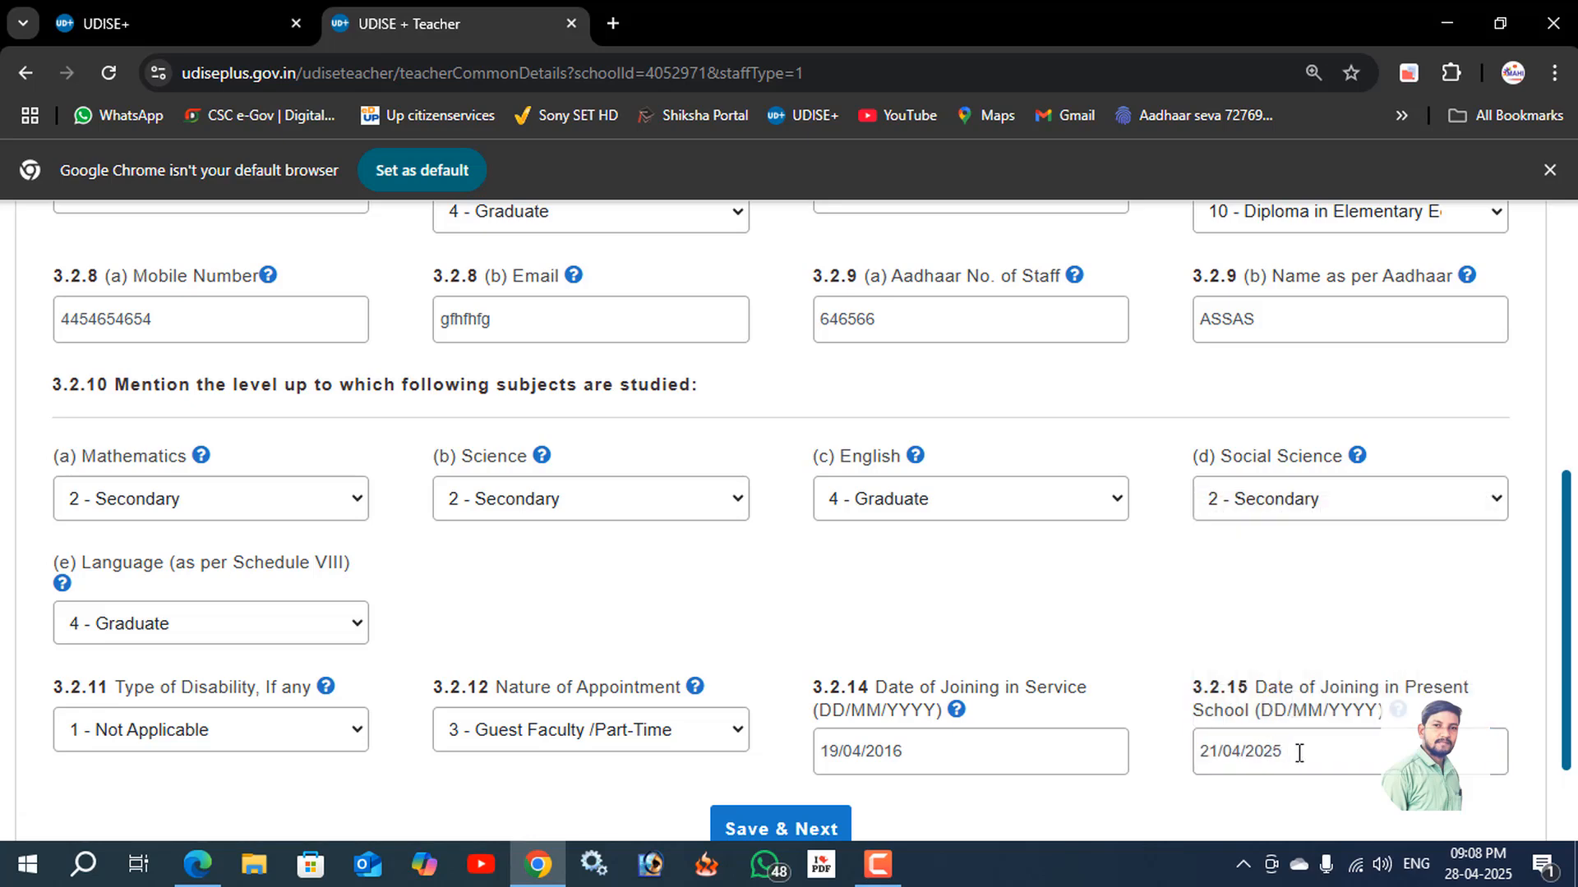
Review all the entries in the general profile form for the new teaching staff member.
scroll(1290, 757, down, 2)
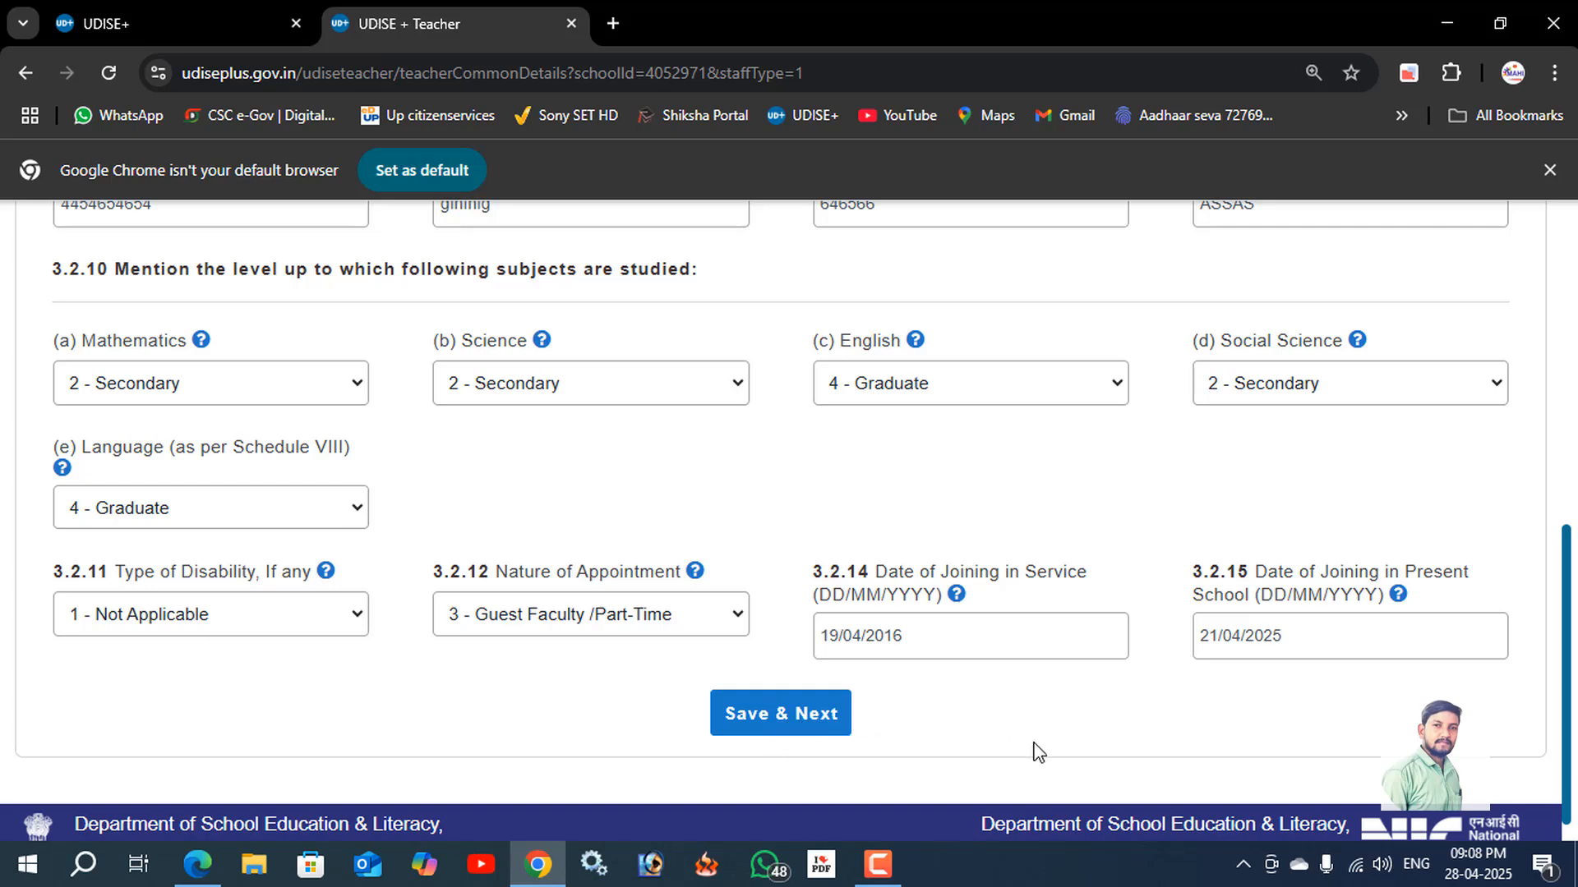
scroll(1035, 751, up, 3)
scroll(944, 723, up, 5)
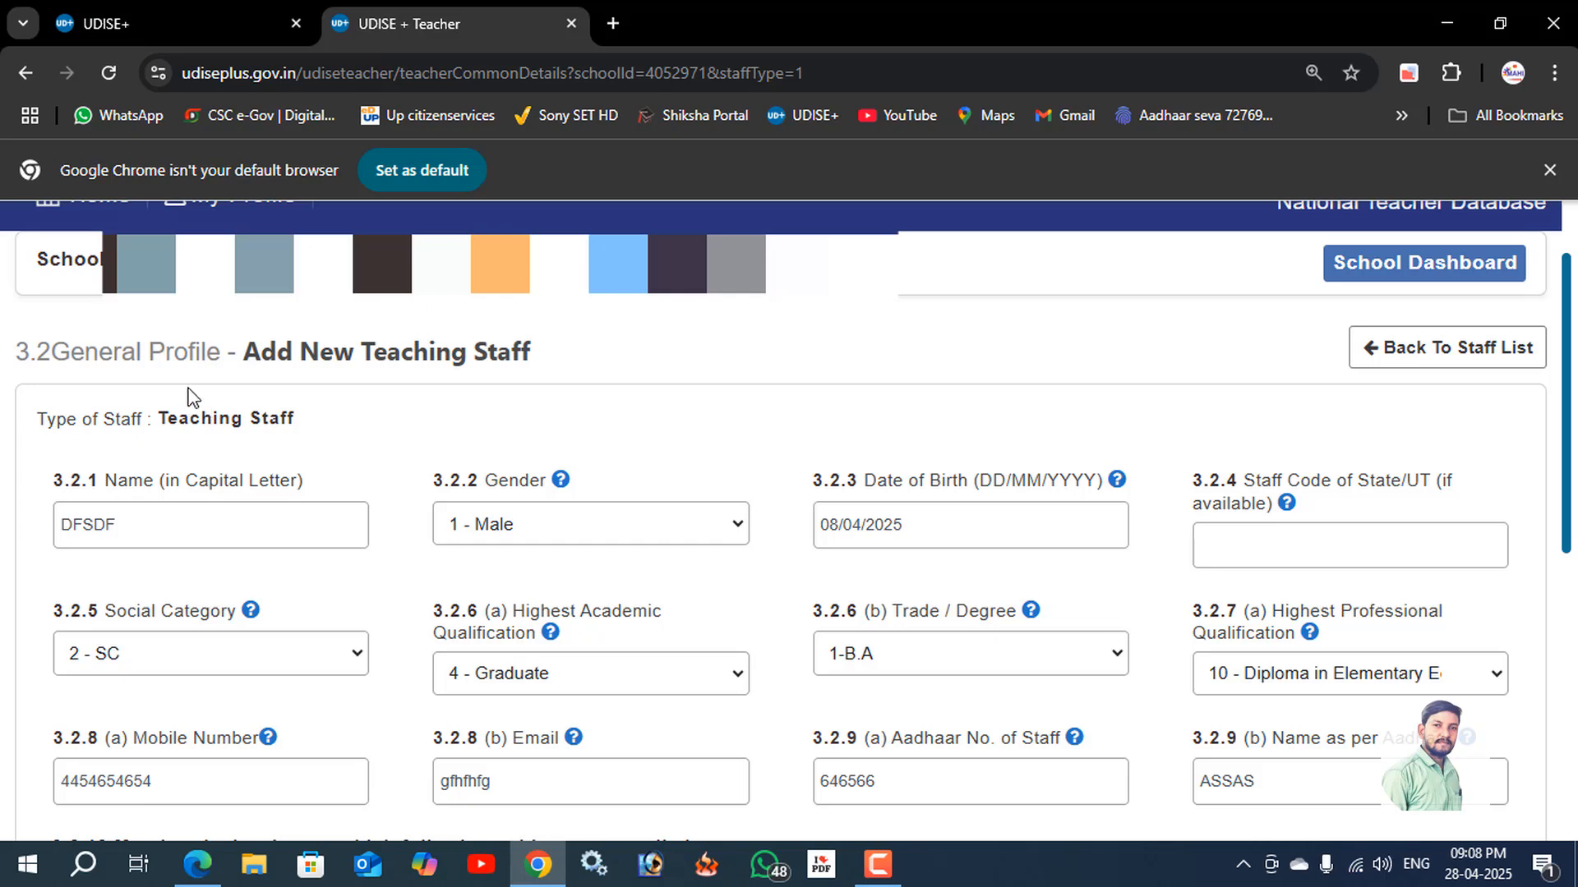
scroll(189, 397, down, 1)
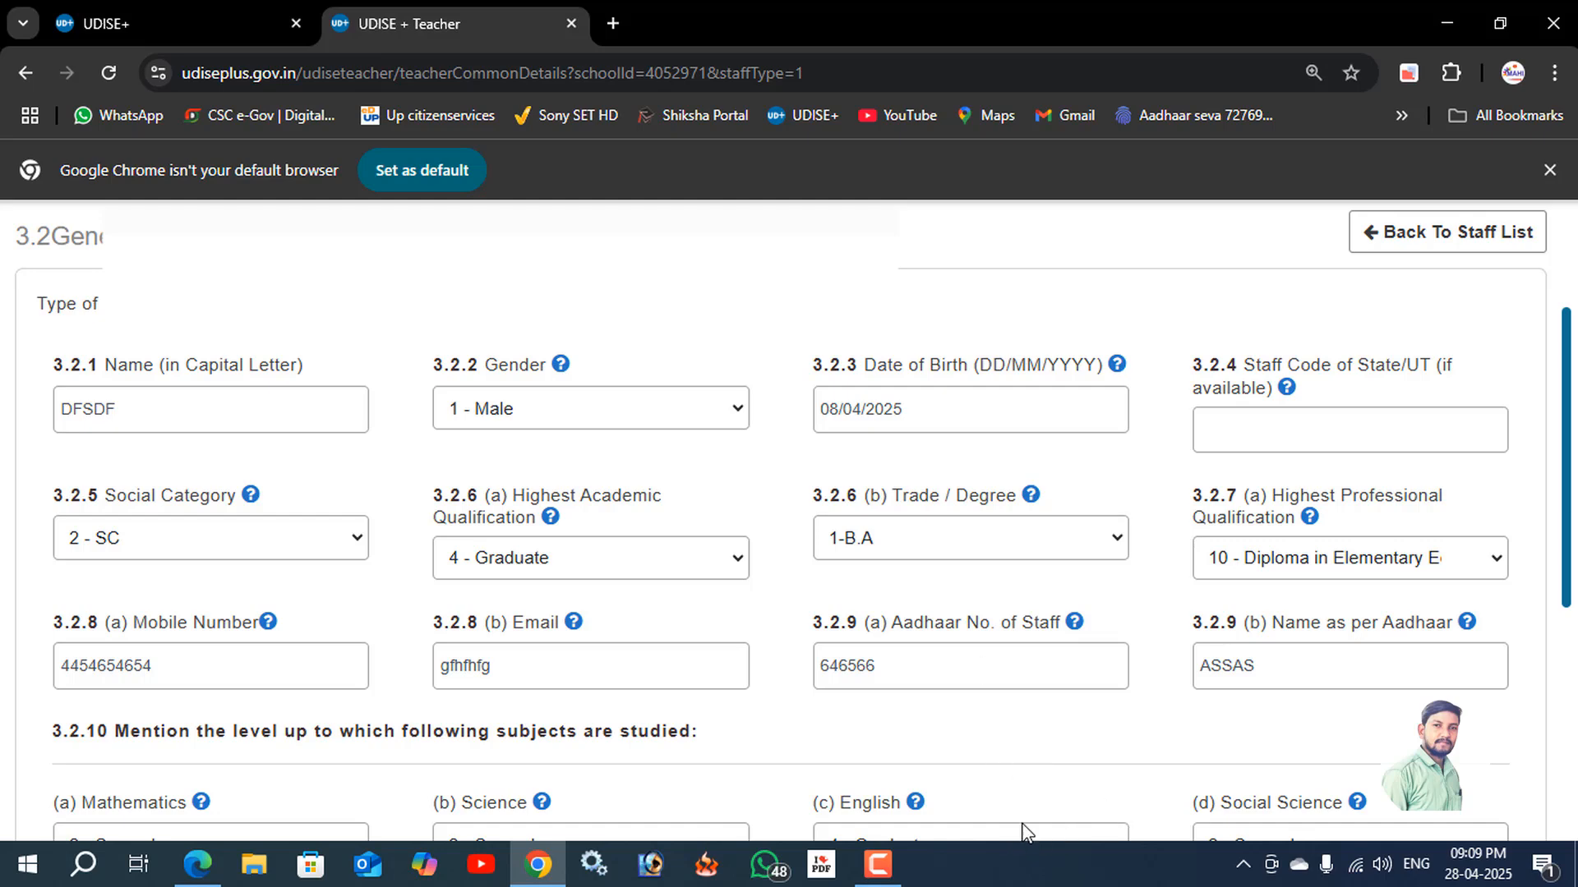
scroll(1055, 657, down, 2)
scroll(1047, 656, up, 4)
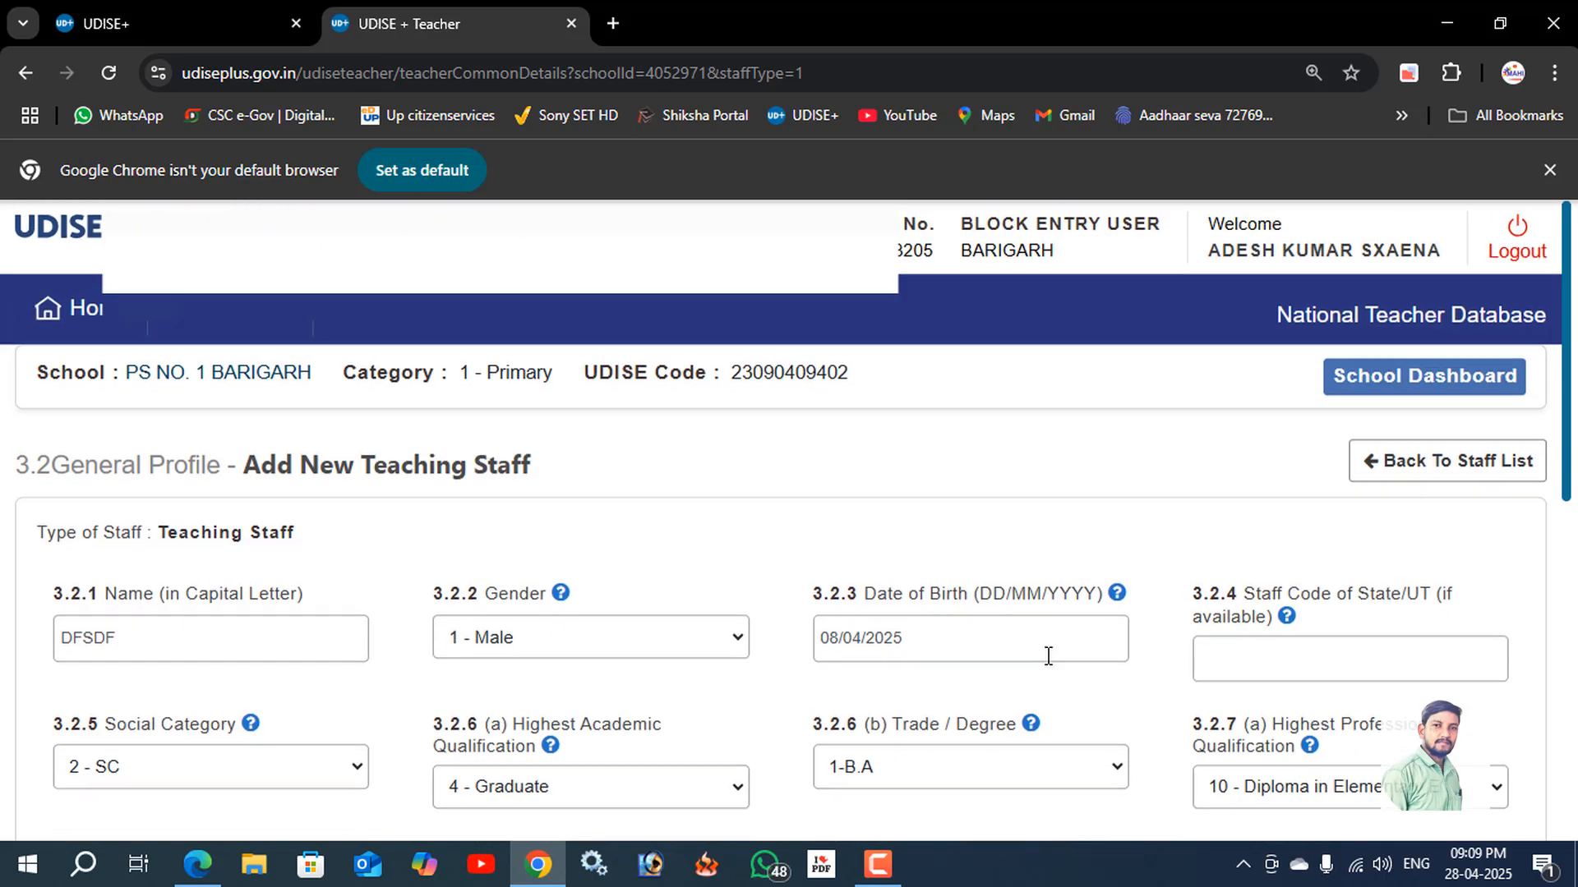
scroll(1047, 656, down, 3)
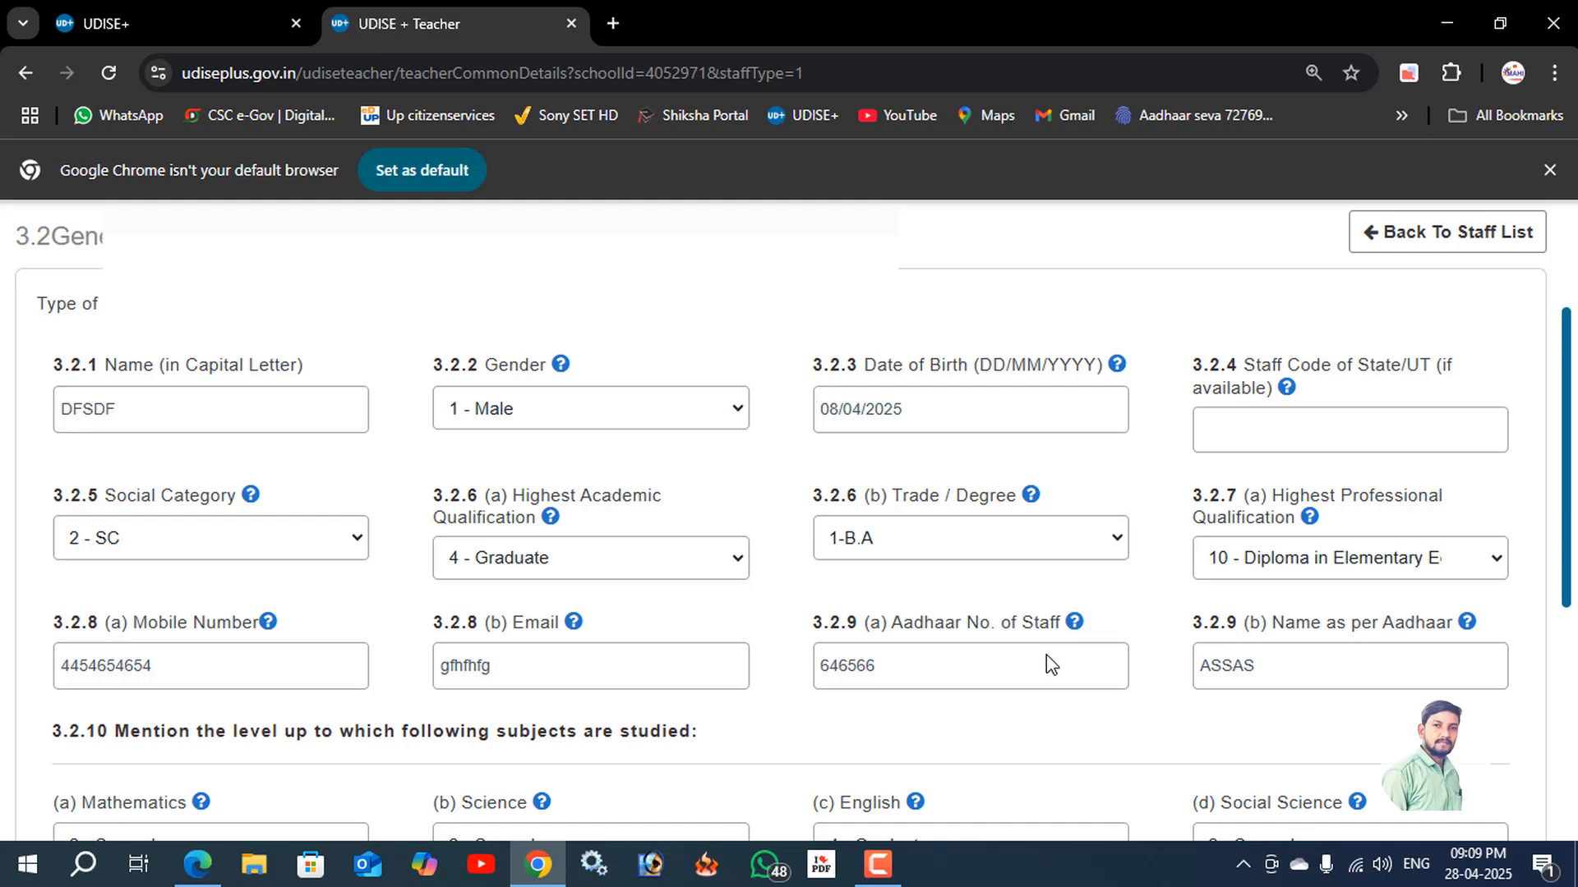
click(878, 865)
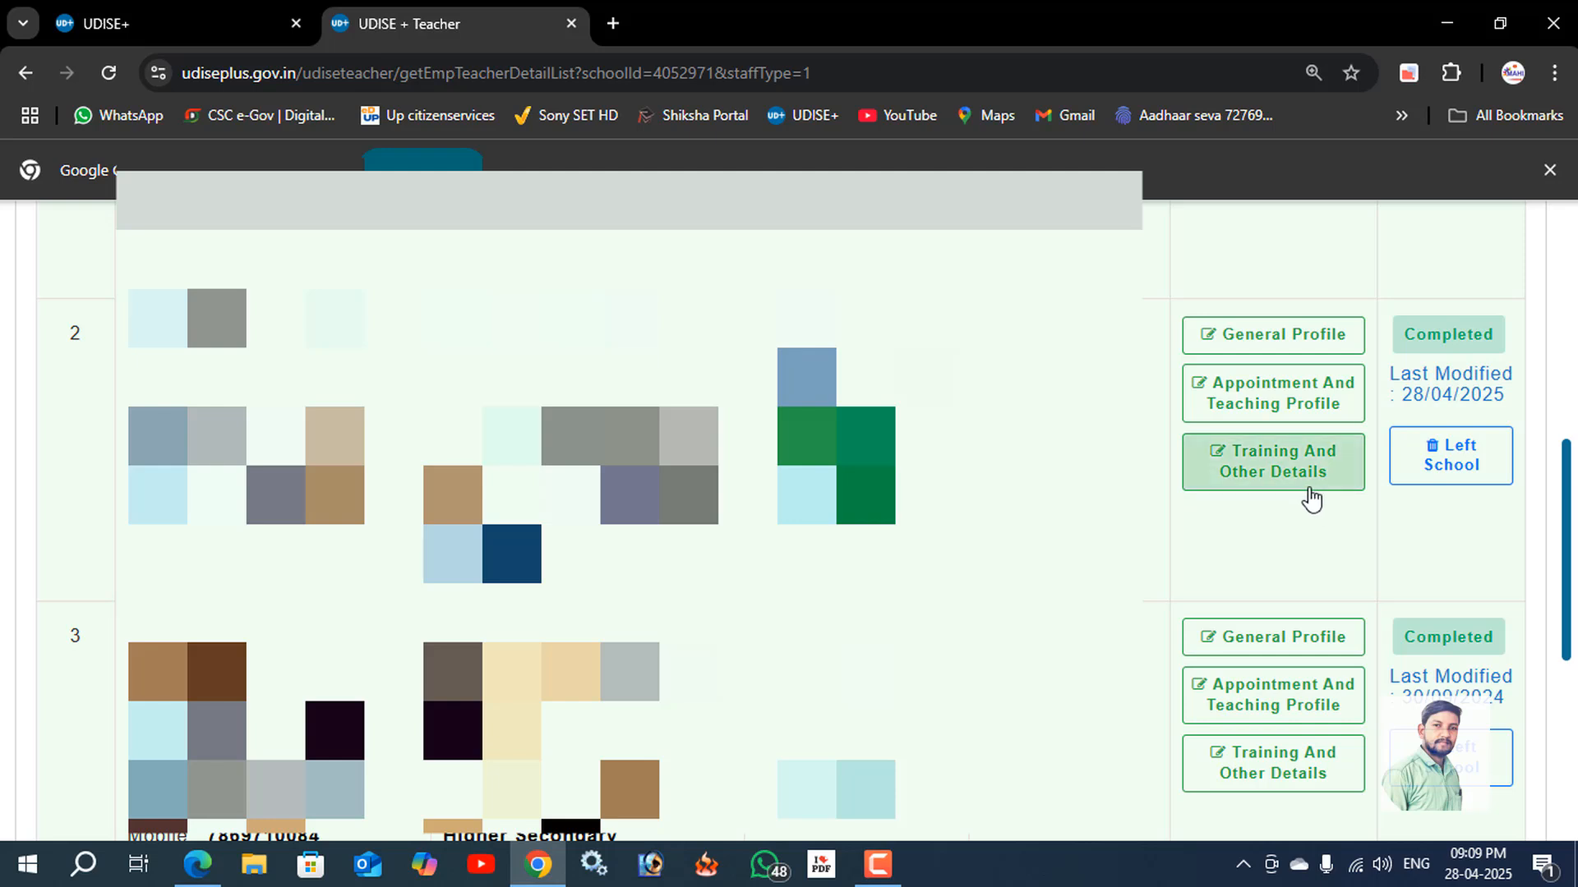
Open the appointment and teaching profile of the second staff member in the staff list and locate the national code.
click(1284, 412)
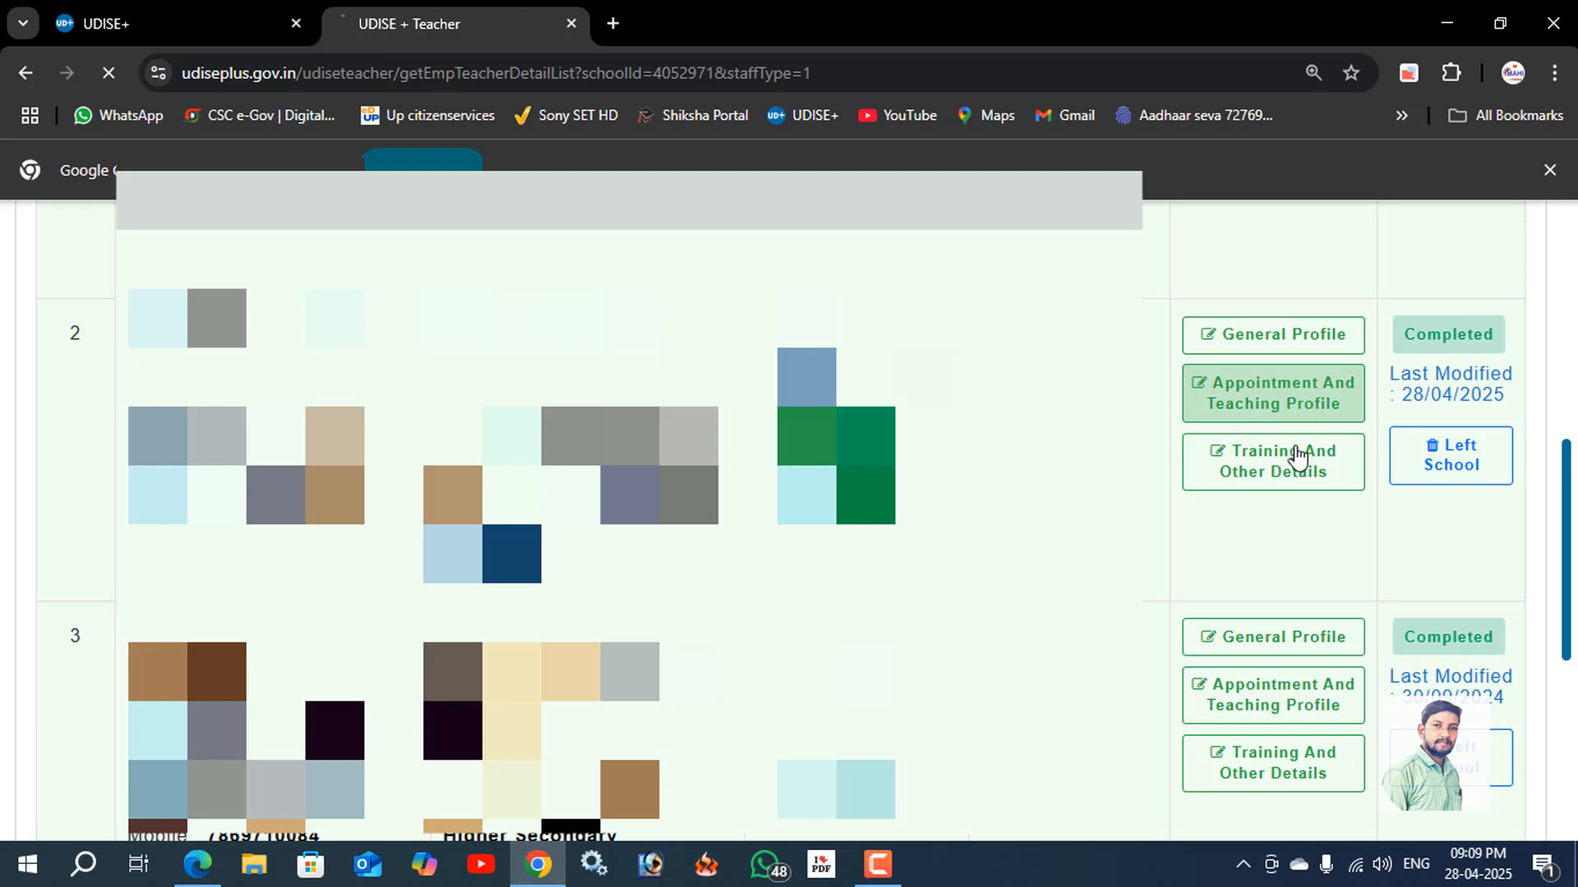
click(878, 864)
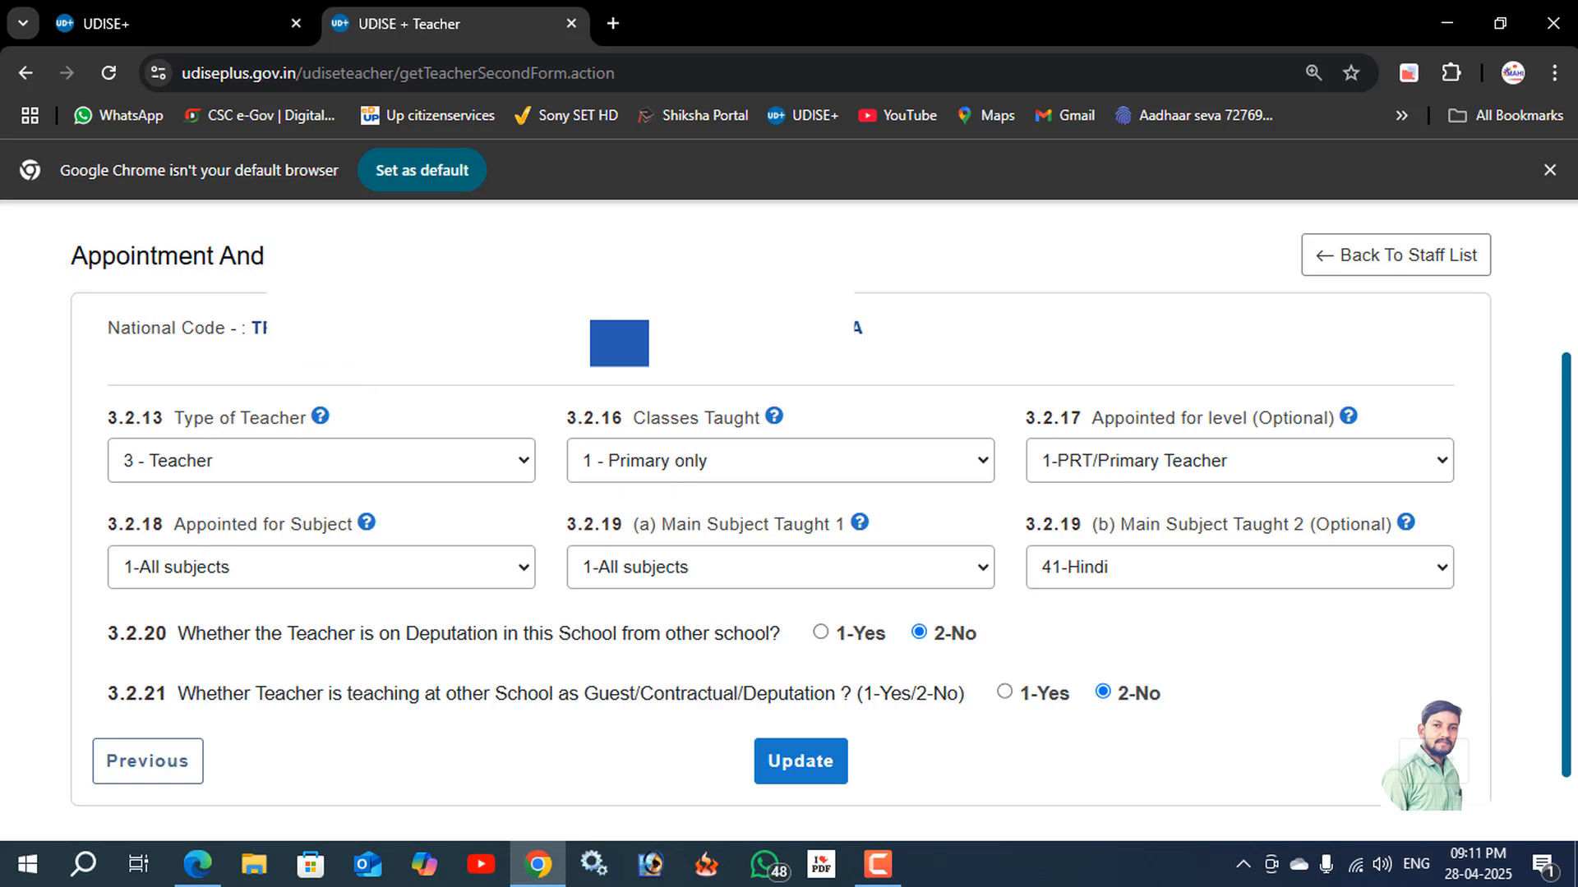
drag(106, 331, 228, 341)
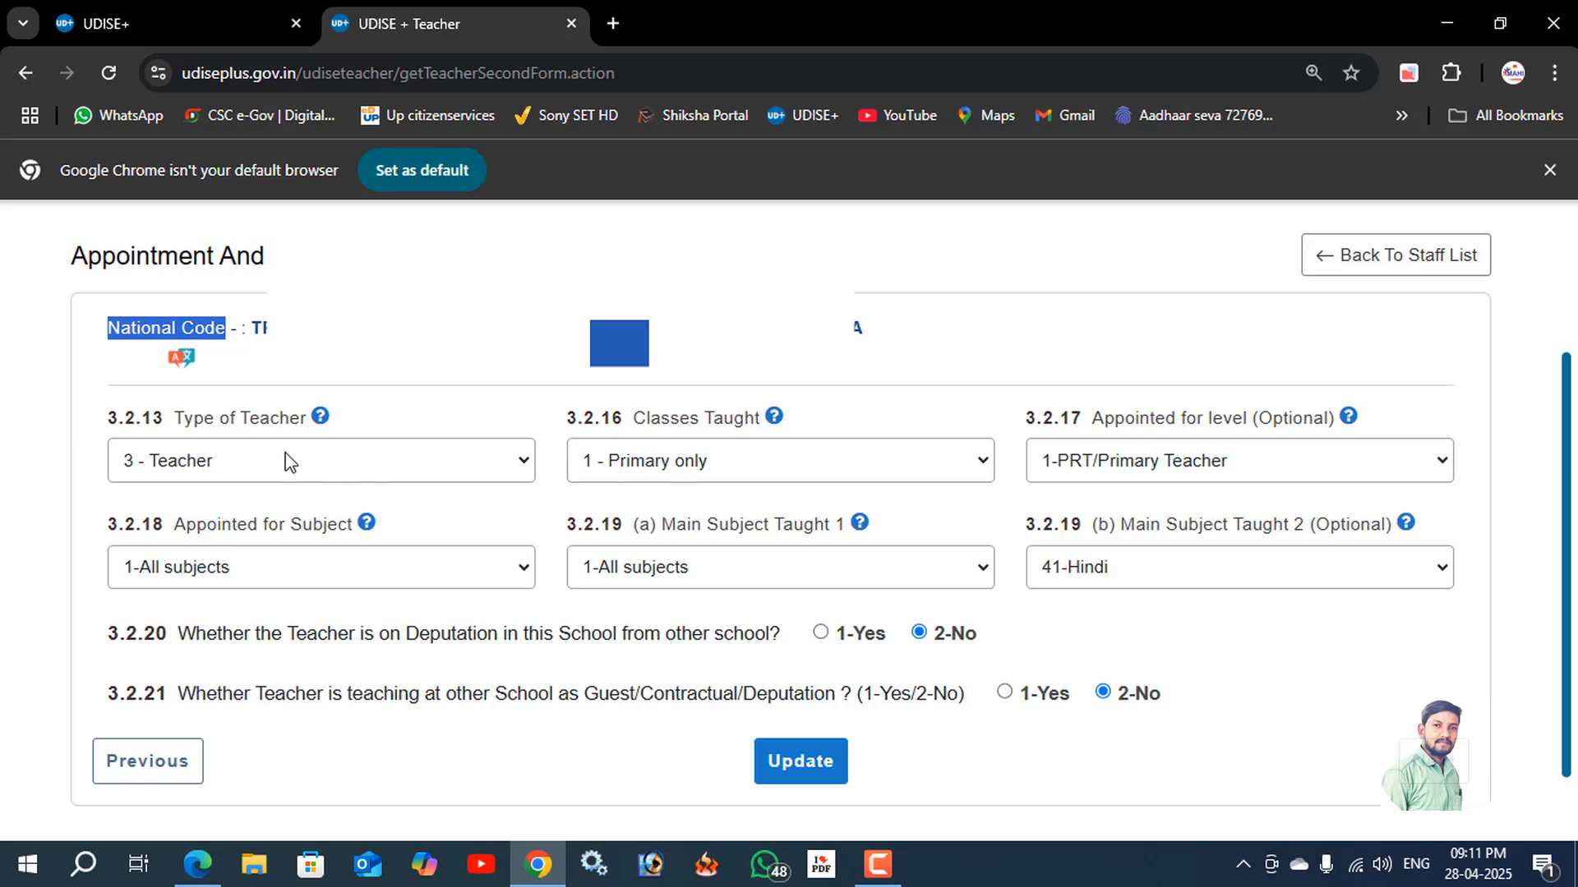
Check the options offered for type of teacher, classes taught and appointed level in the appointment and teaching profile.
click(263, 460)
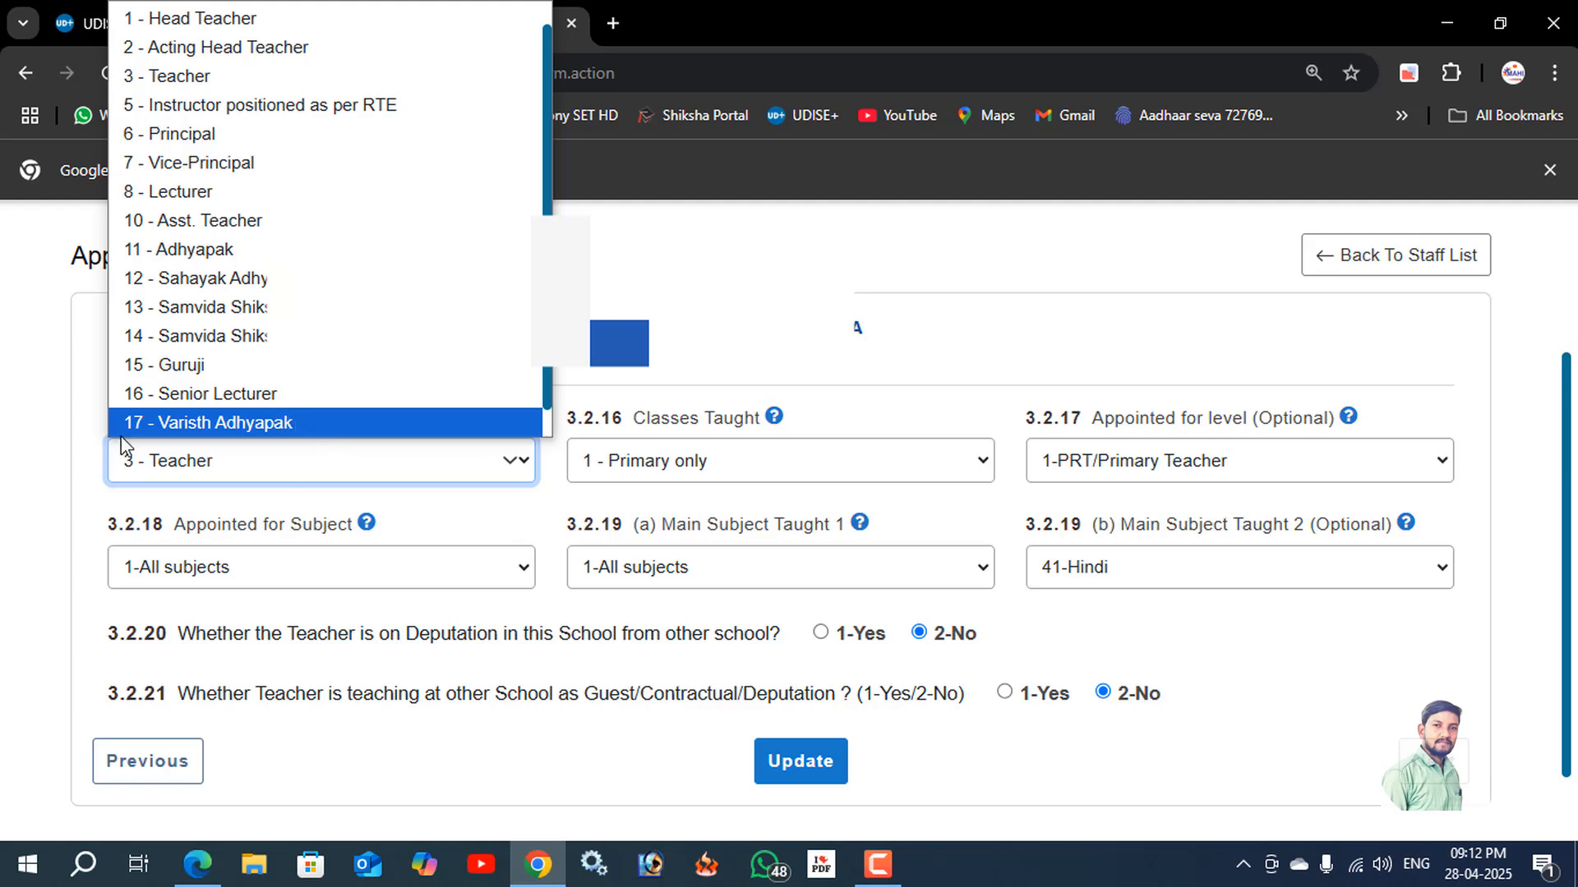
click(91, 380)
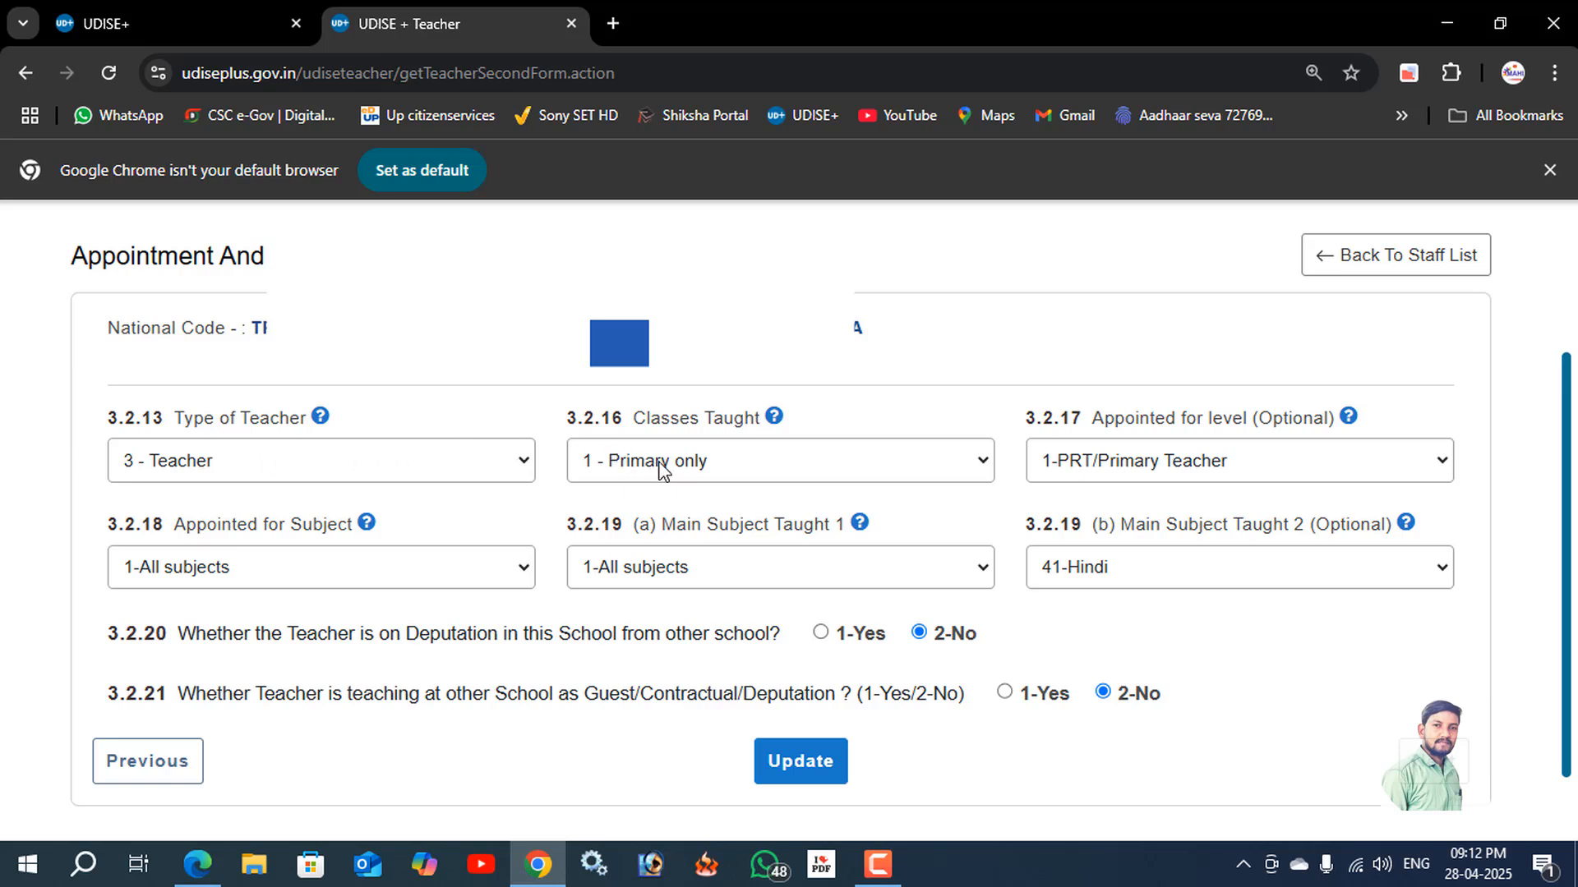
click(722, 470)
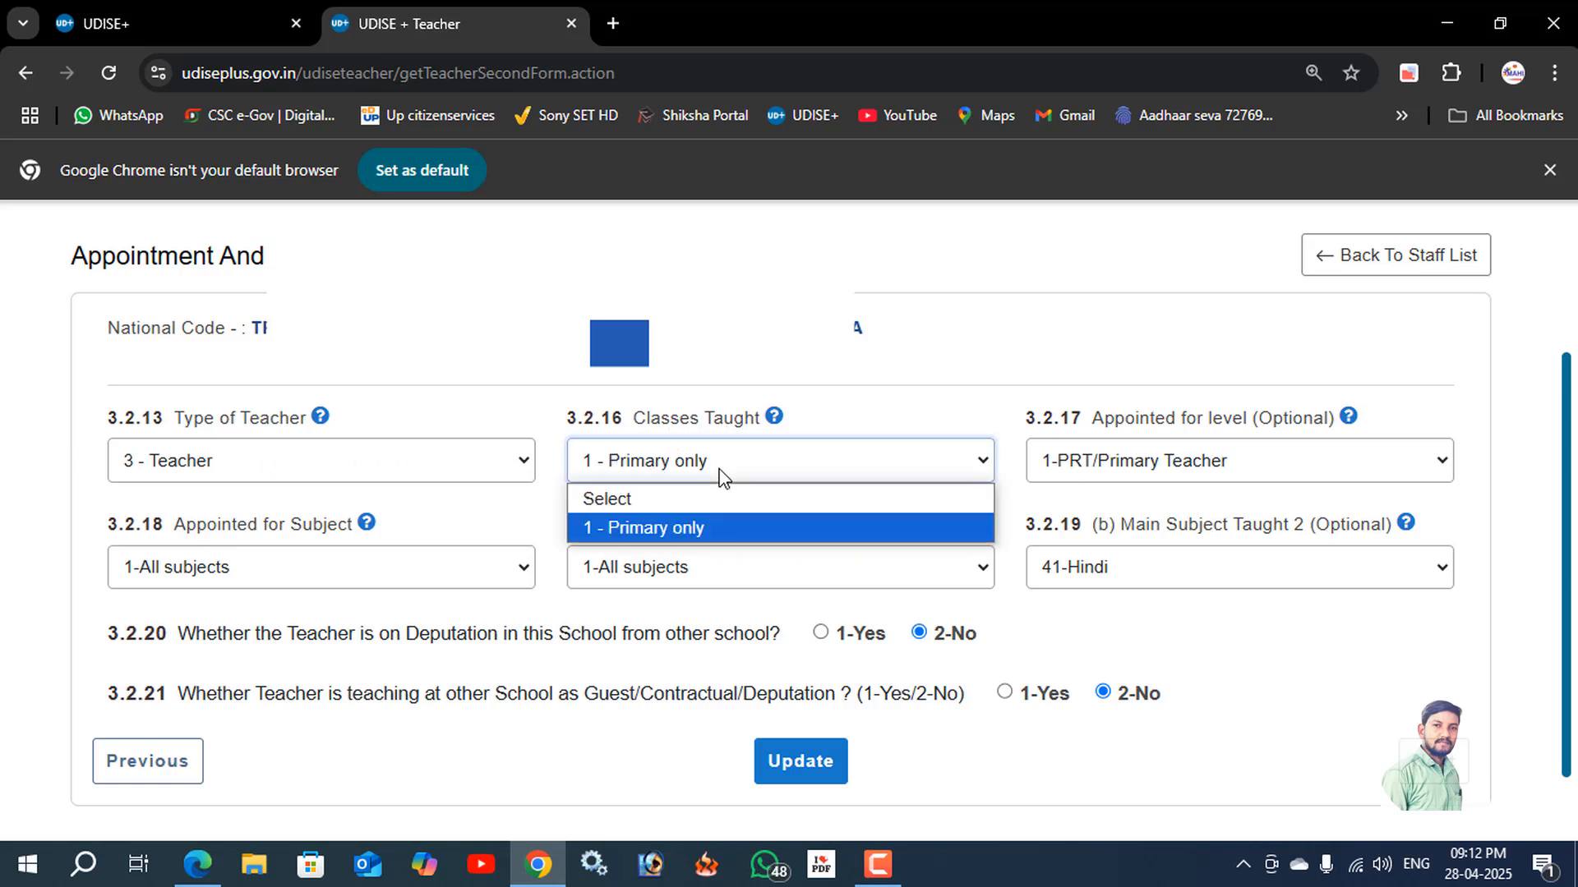
click(1100, 465)
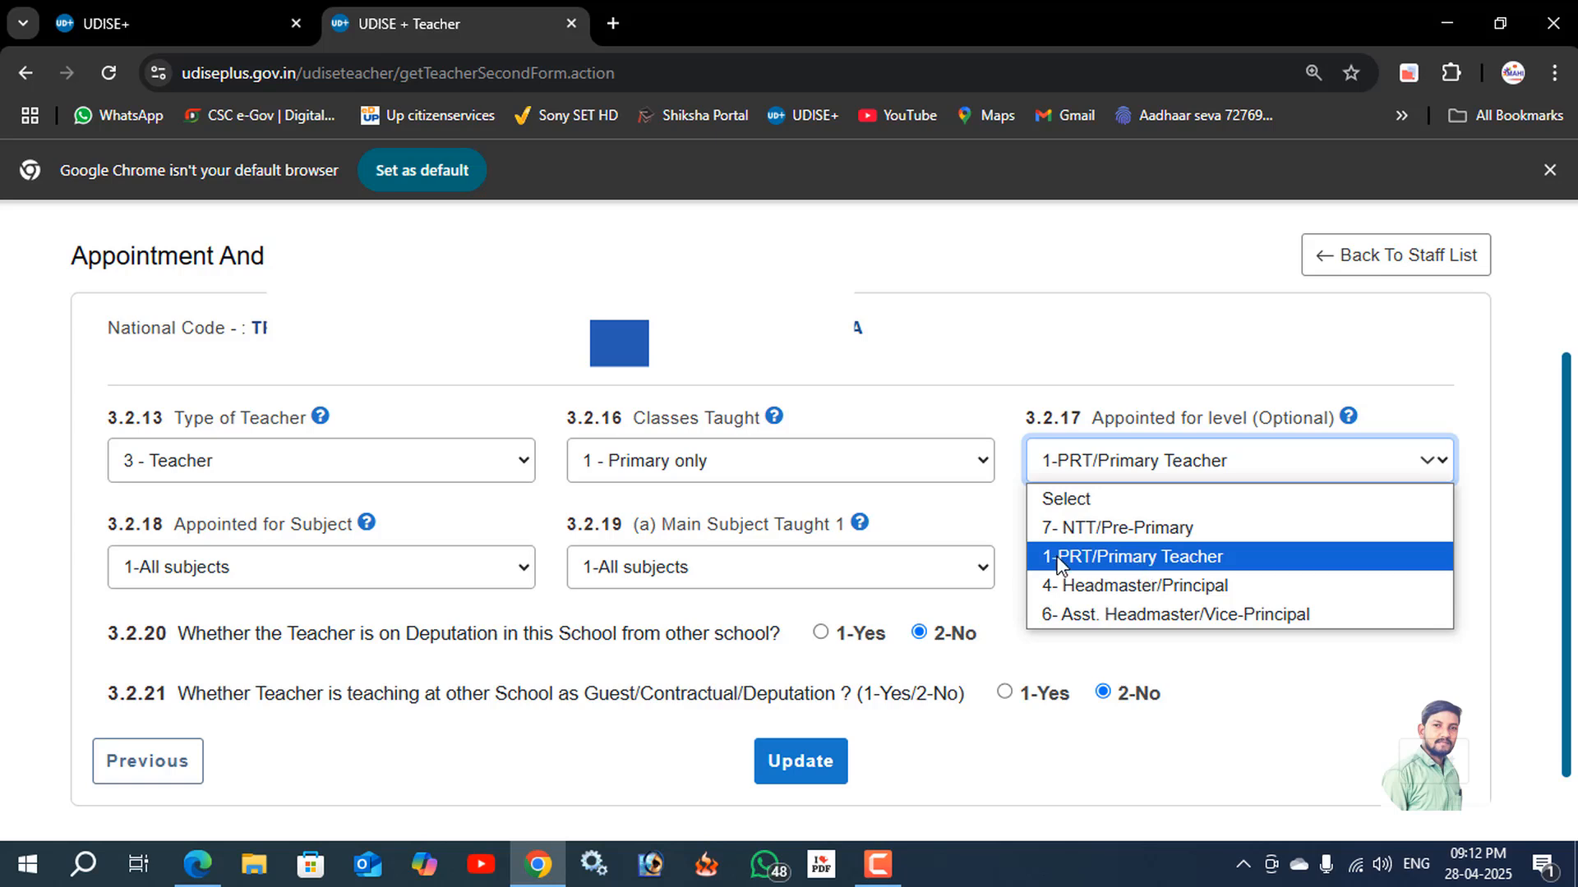
click(1081, 772)
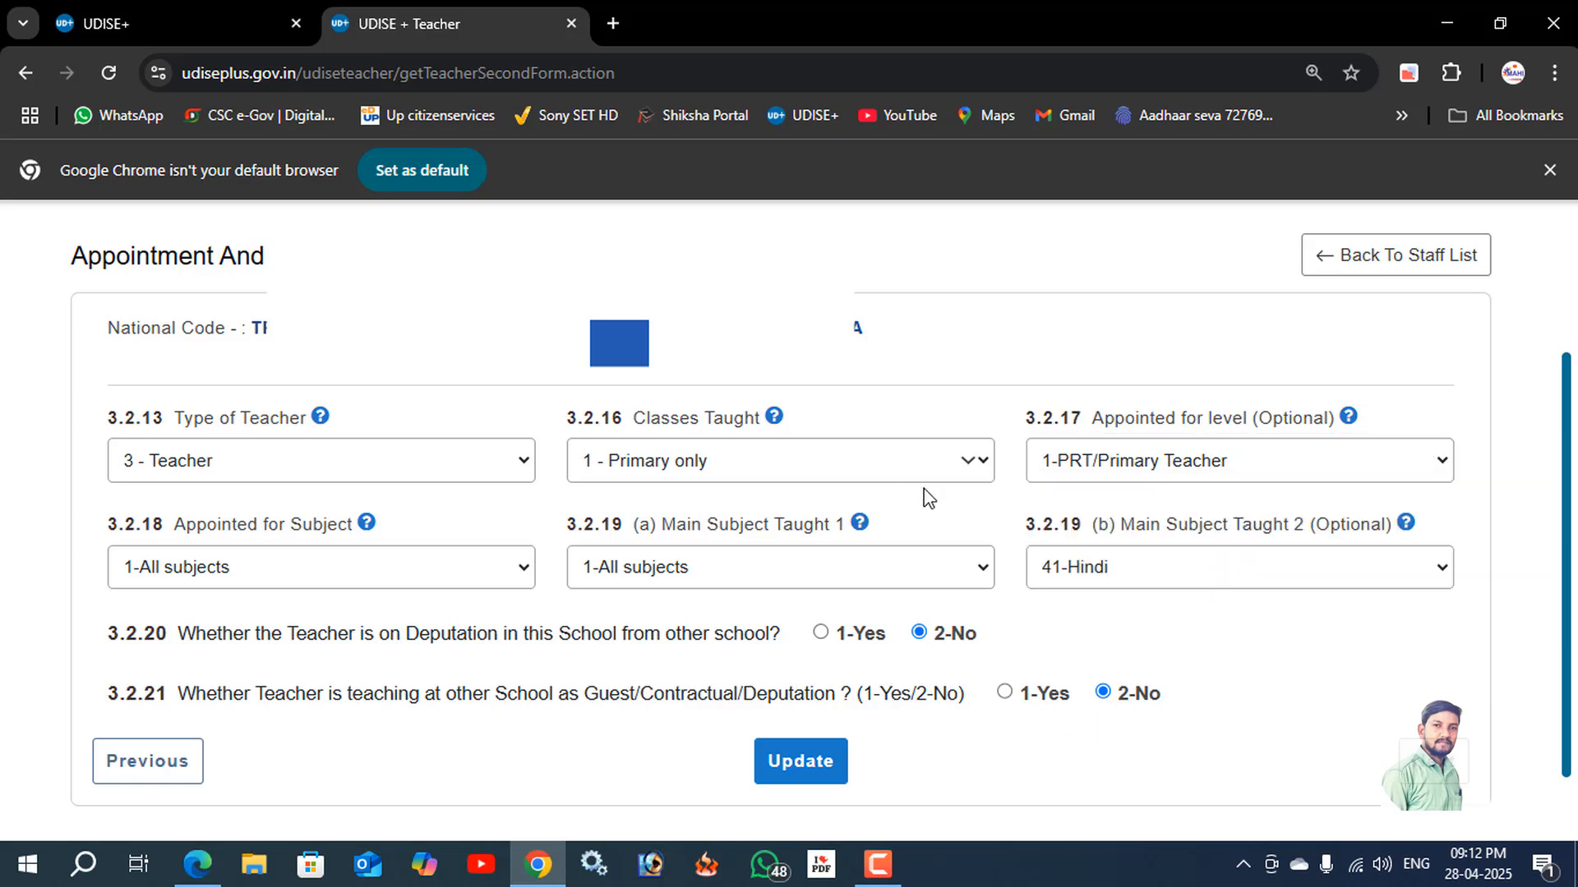
Check the subject options offered for the appointed subject and for main subjects taught 1 and 2.
click(251, 575)
click(55, 512)
click(268, 573)
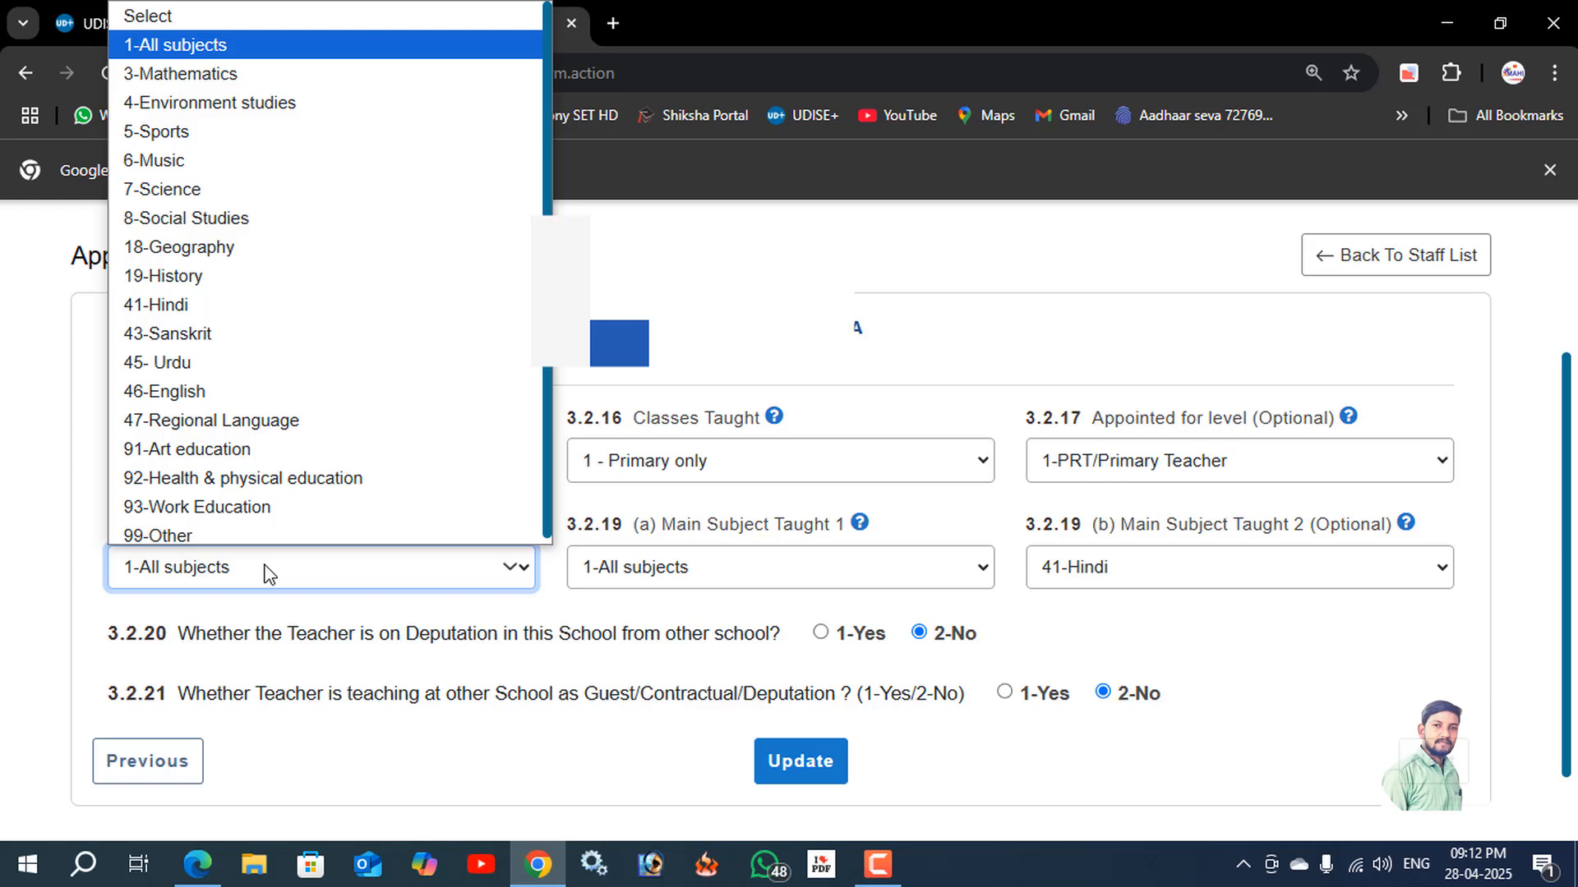
click(723, 572)
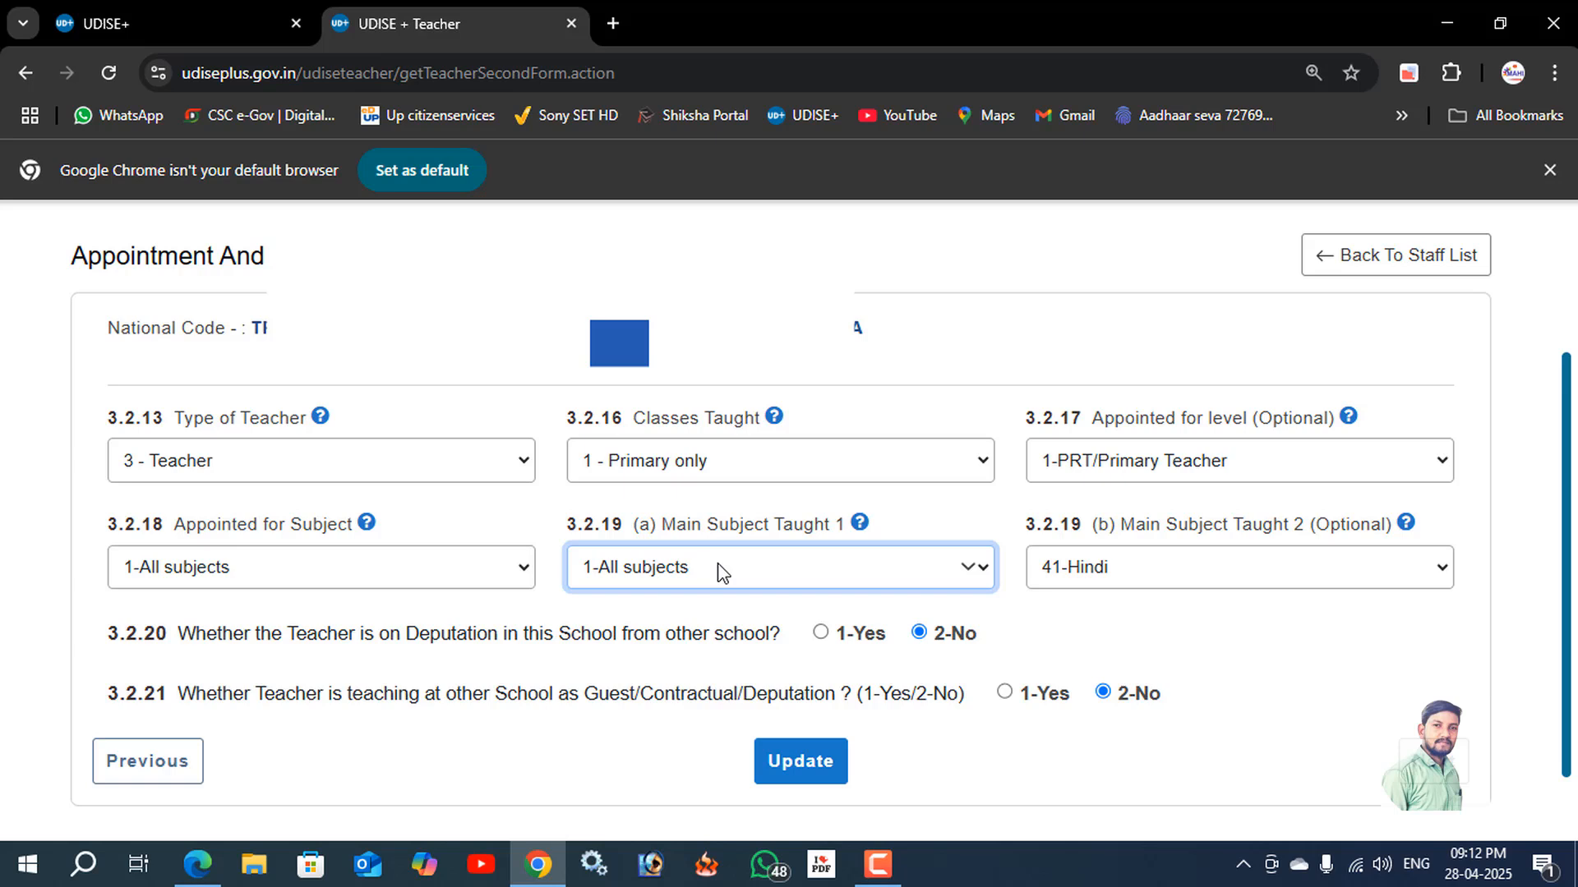
click(721, 573)
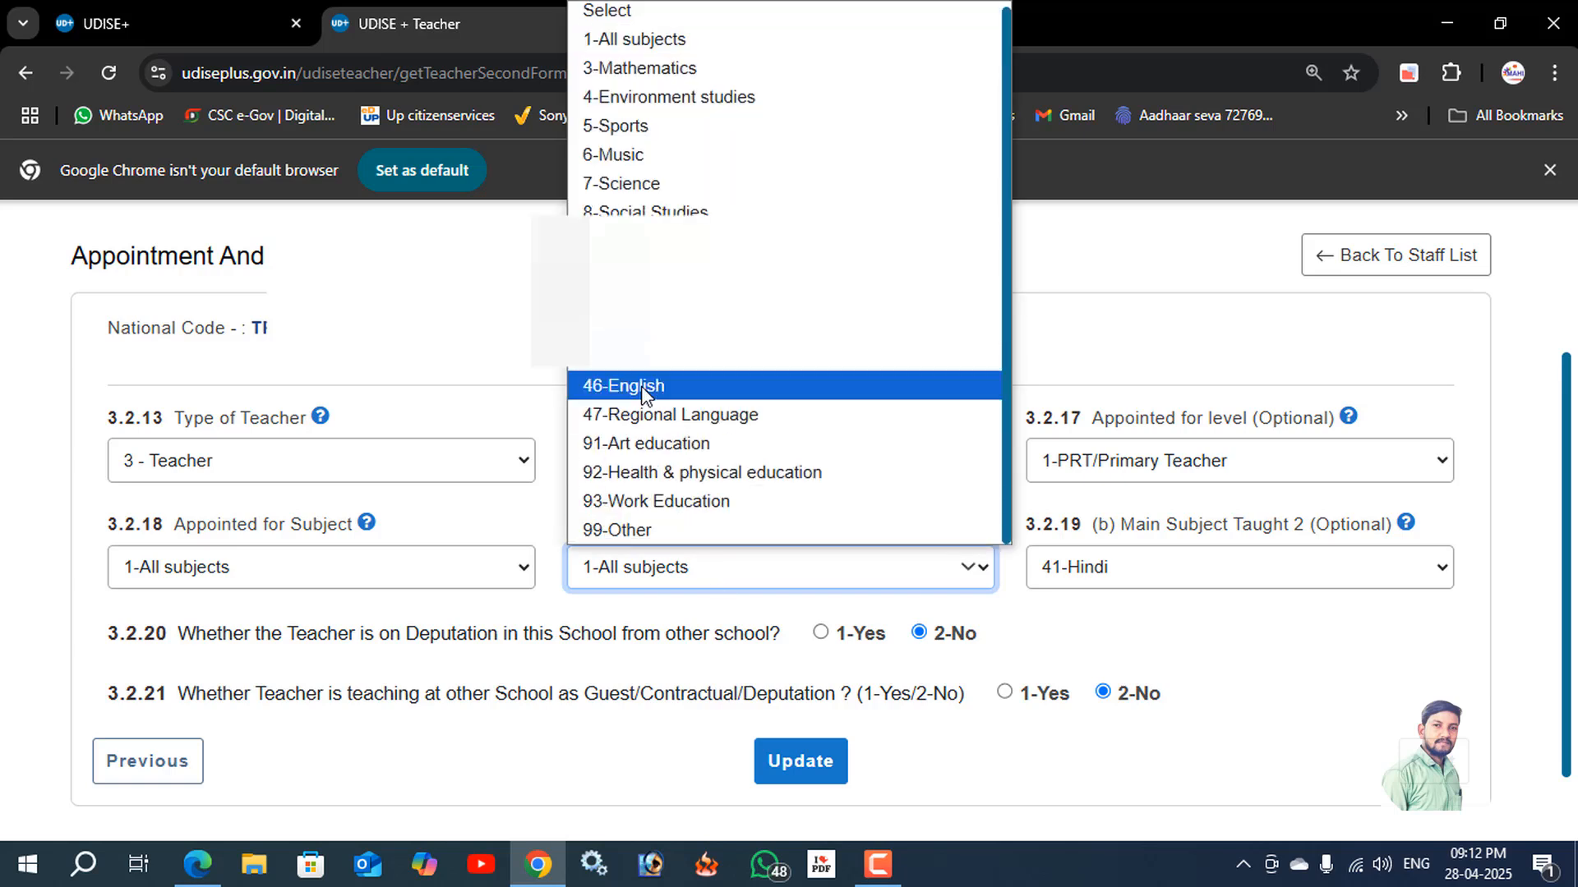
click(564, 743)
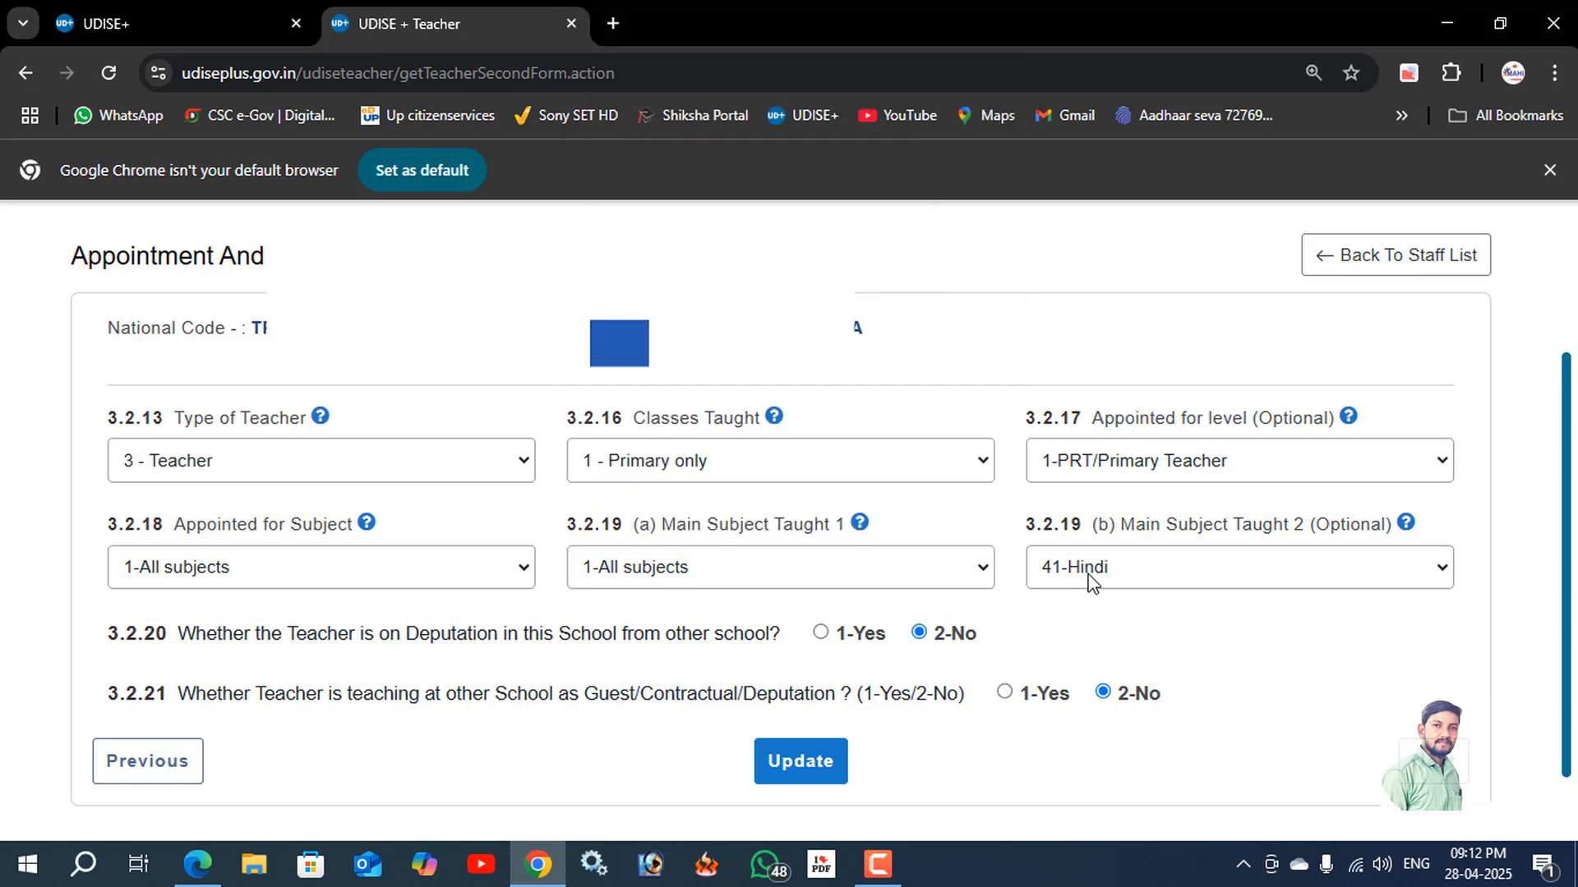
click(1304, 566)
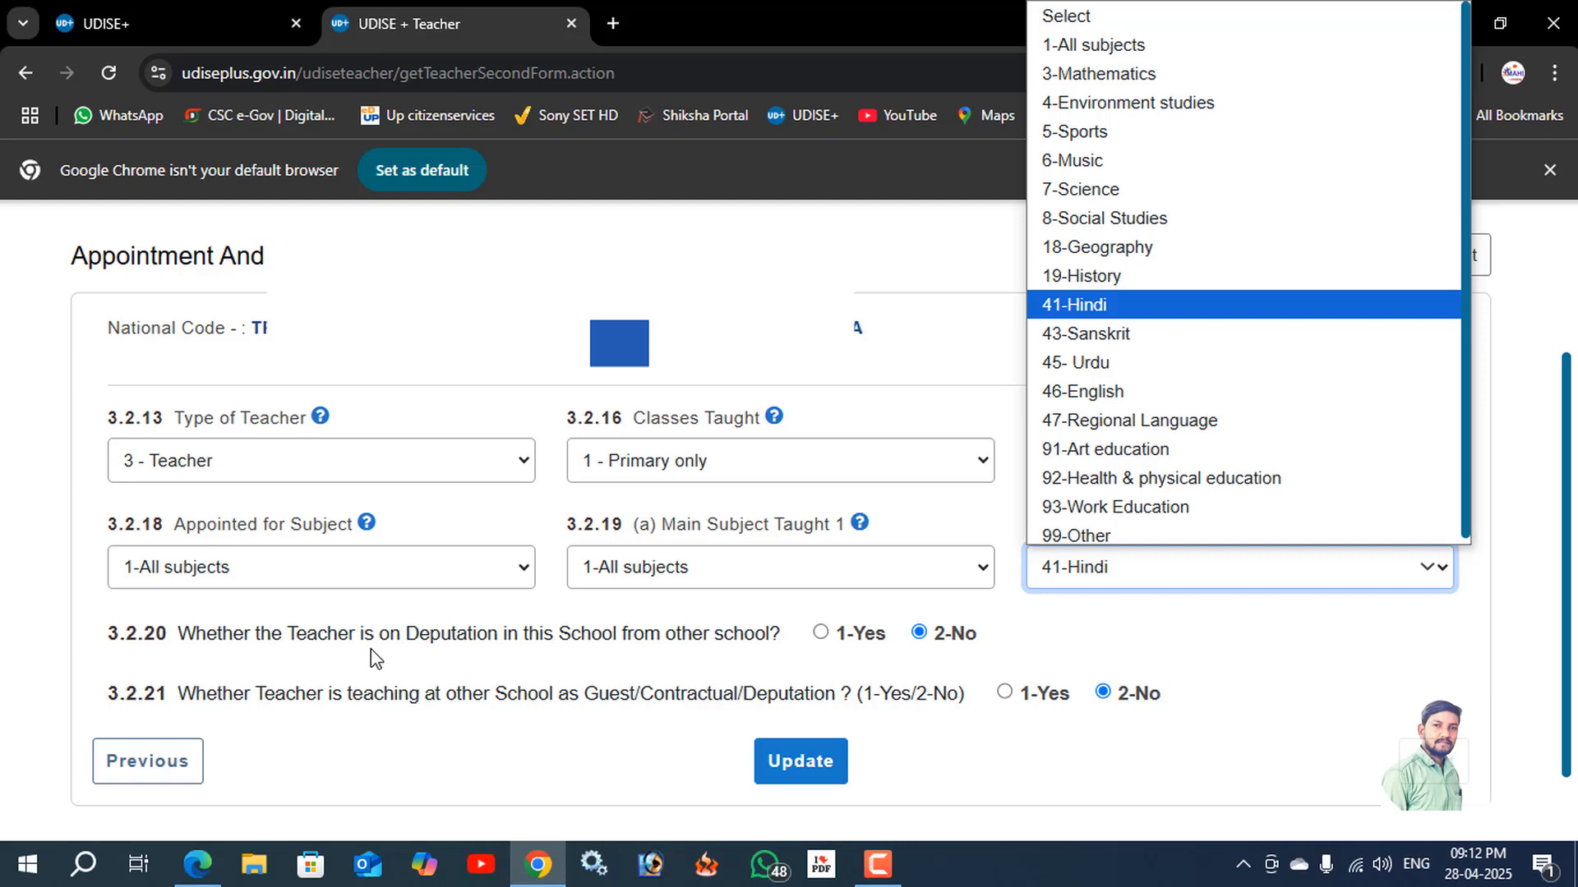
click(547, 766)
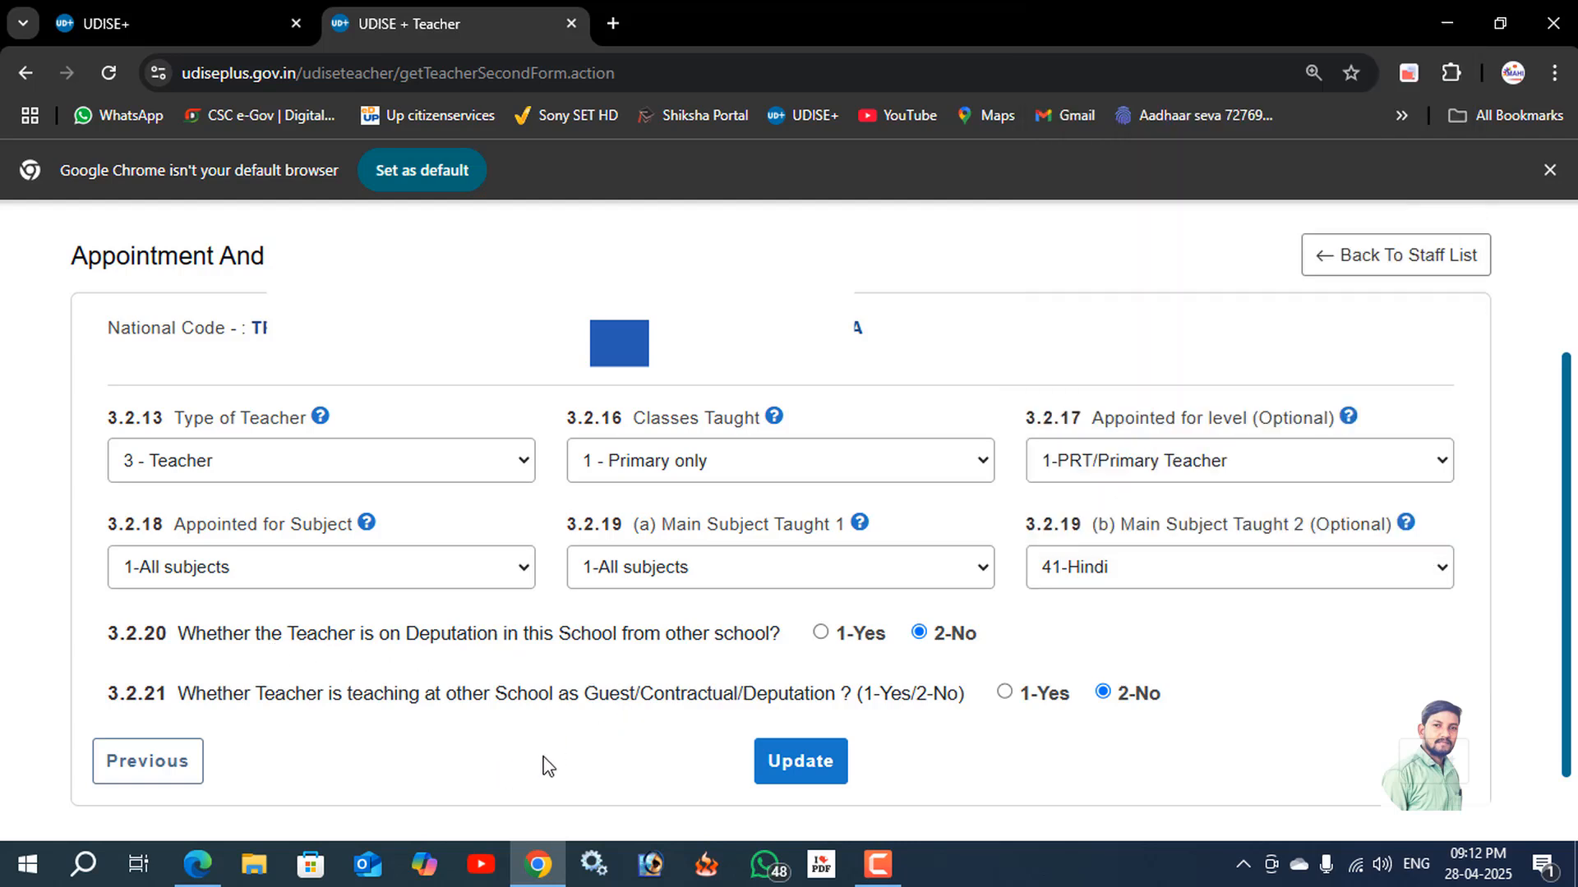
click(873, 869)
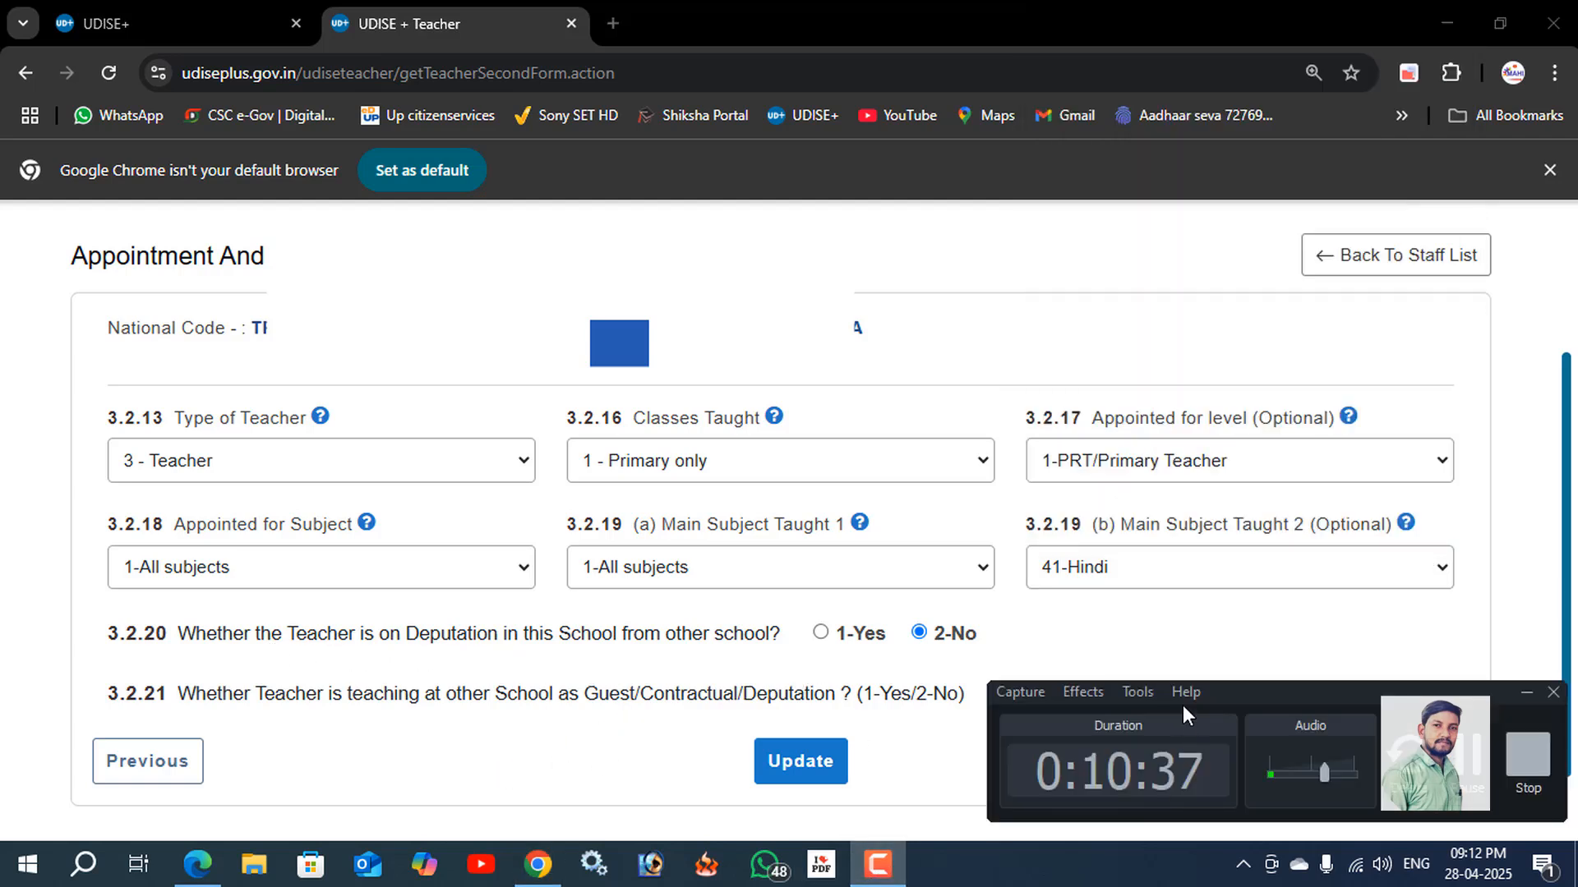
click(1464, 763)
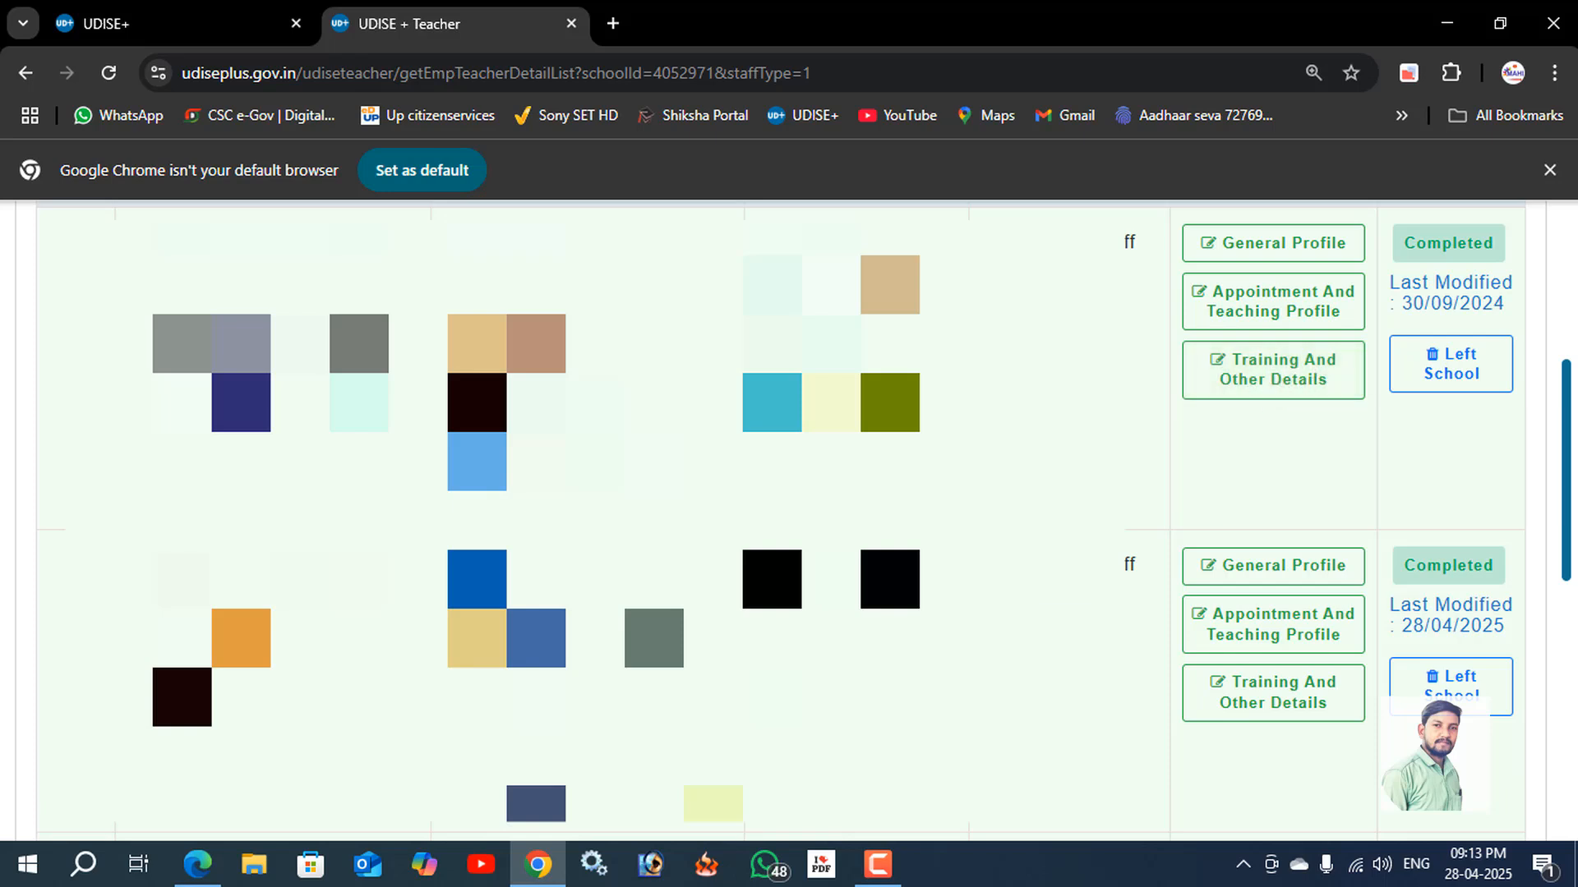
click(878, 864)
click(1468, 760)
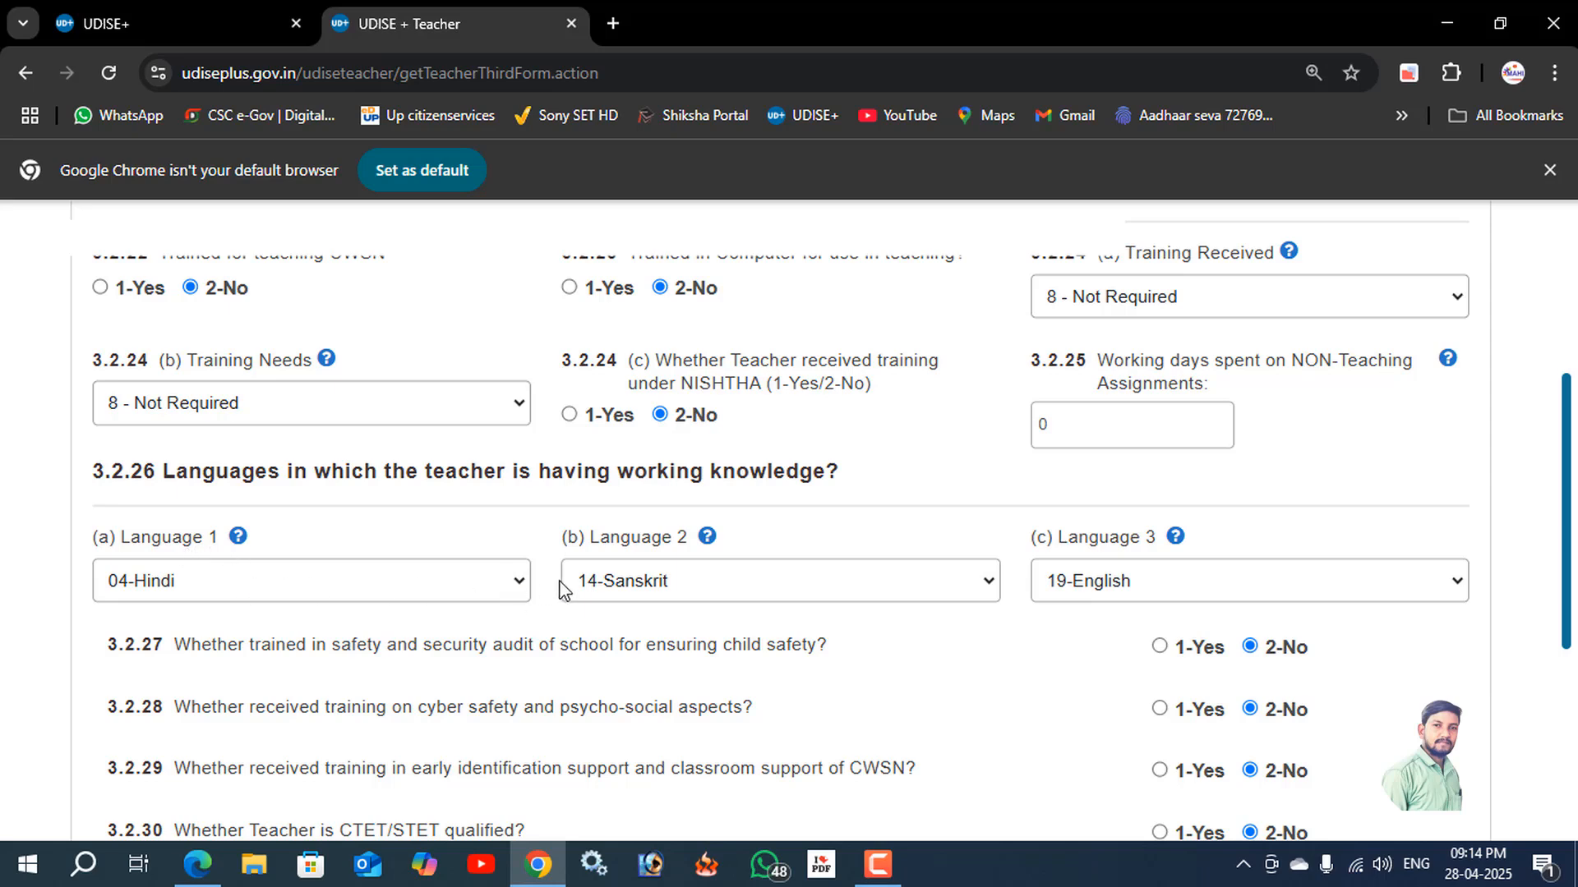
Review the training, language, CTEET/STET qualification and digital device answers in the teacher's training and other details form.
scroll(567, 592, down, 1)
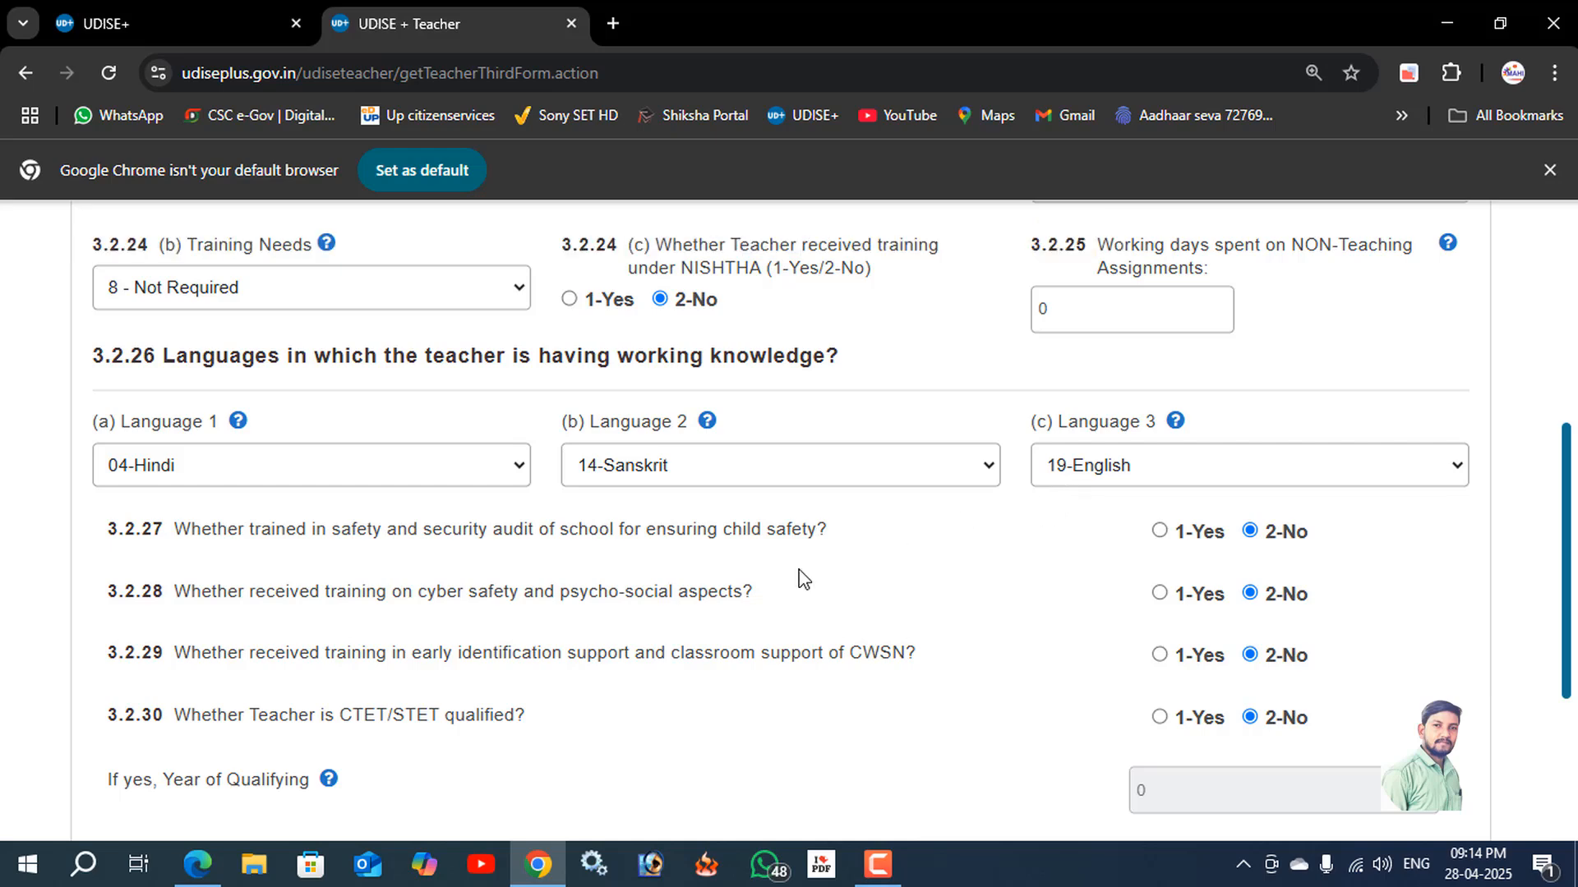
scroll(592, 602, down, 2)
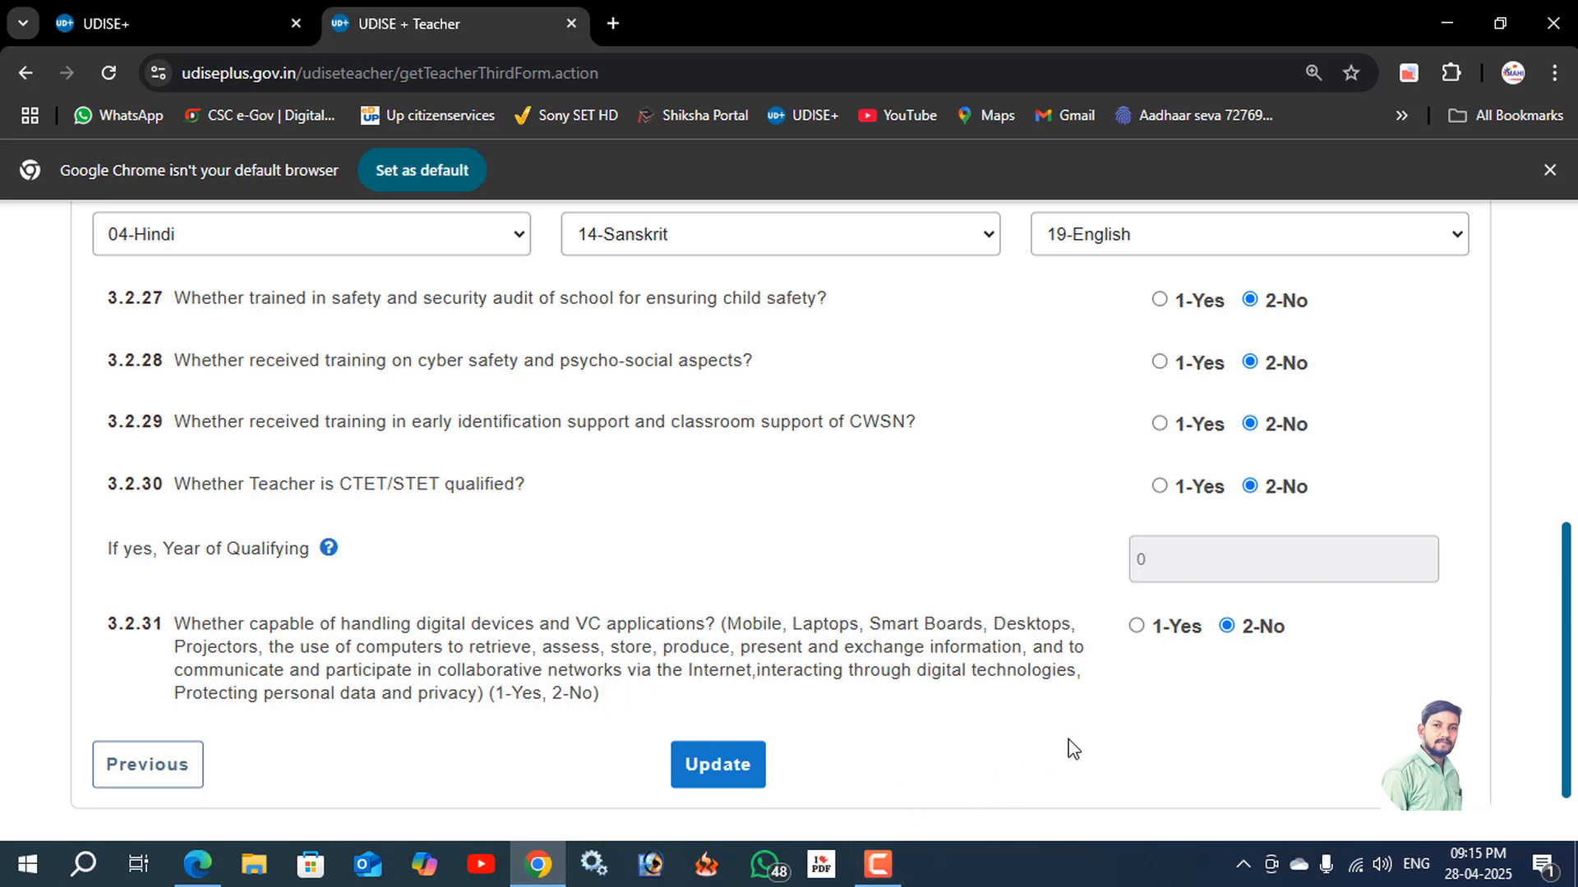
click(878, 863)
click(1468, 743)
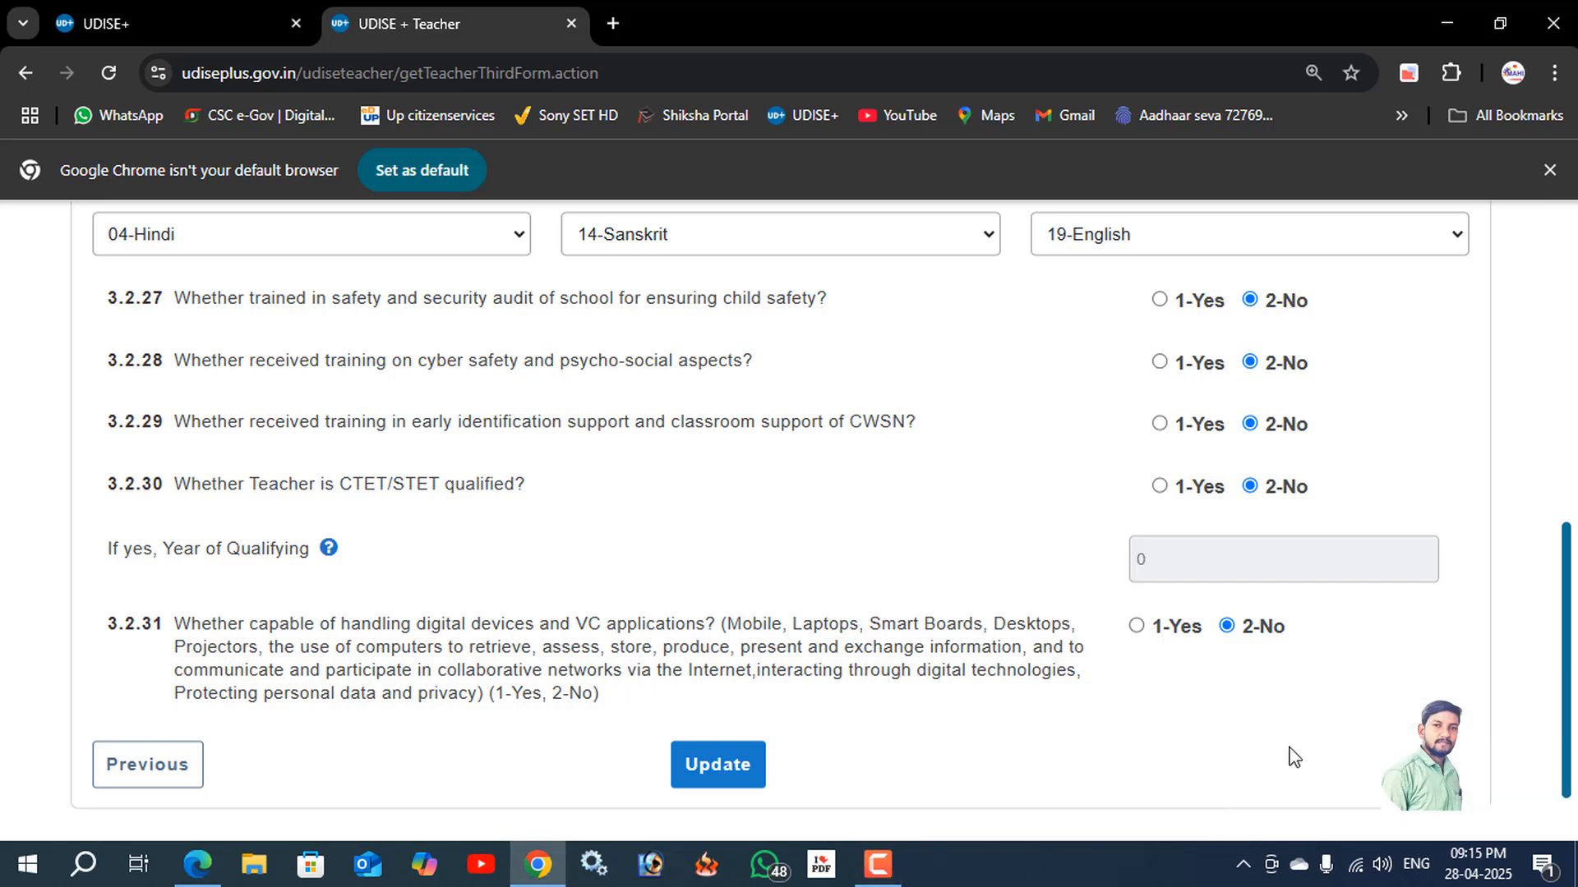